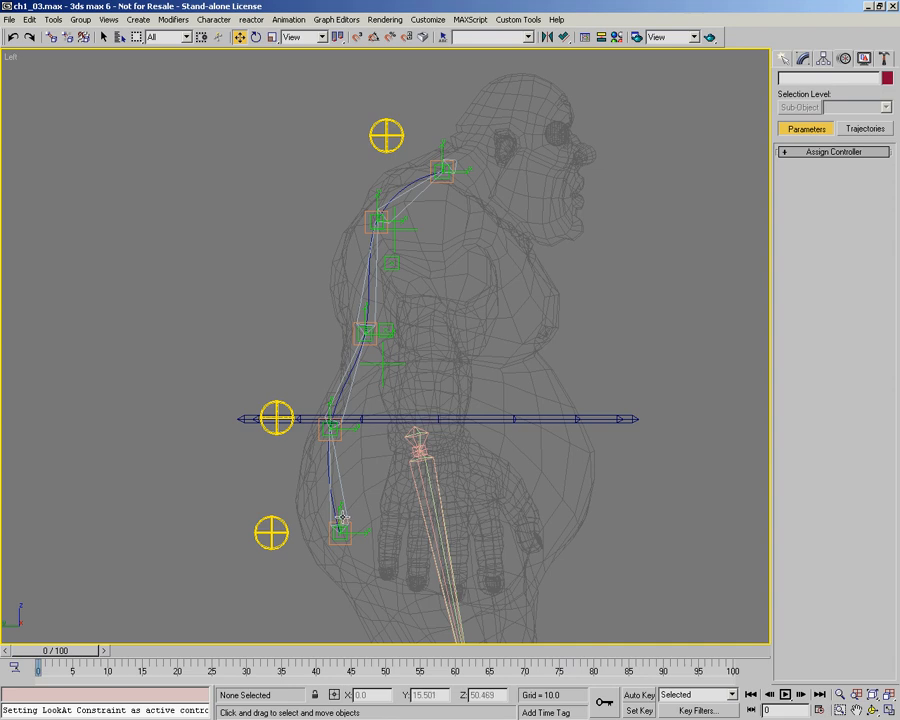
Step: Examine the spine rig in the Left view and inspect the Point12 helper at the base of the spine
key(alt+z)
drag(312, 417, 315, 402)
middle_drag(325, 440, 331, 430)
drag(331, 431, 331, 444)
key(ctrl+p)
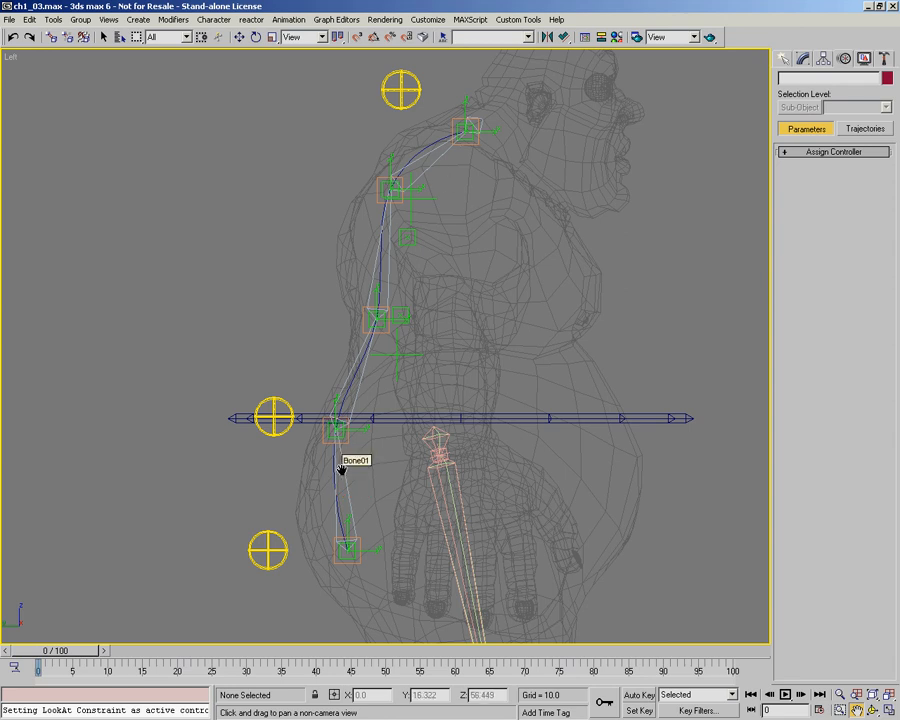
key(w)
click(372, 546)
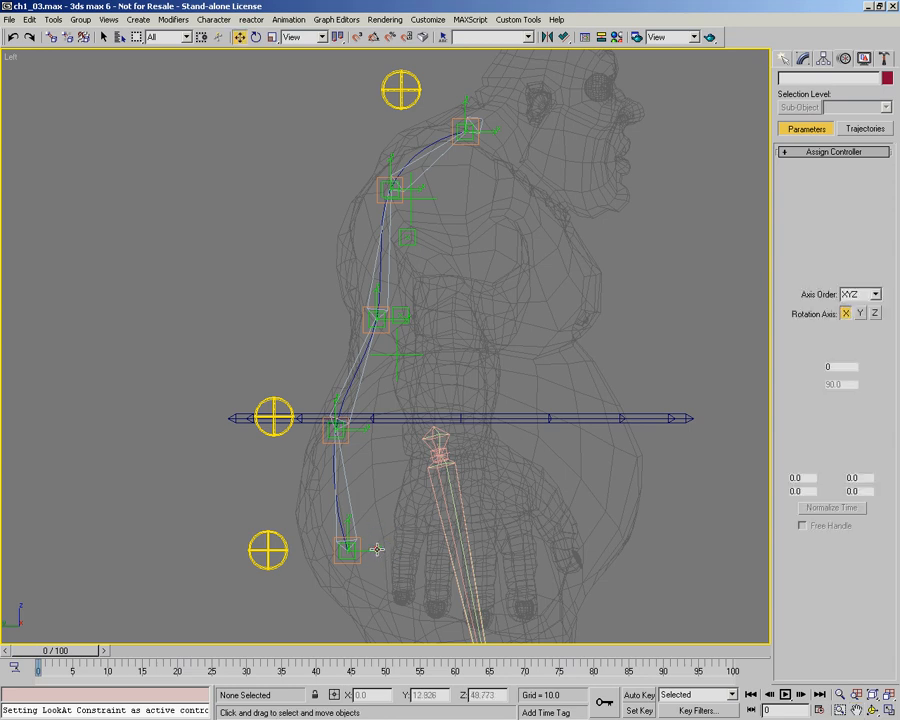
scroll(372, 544, up, 5)
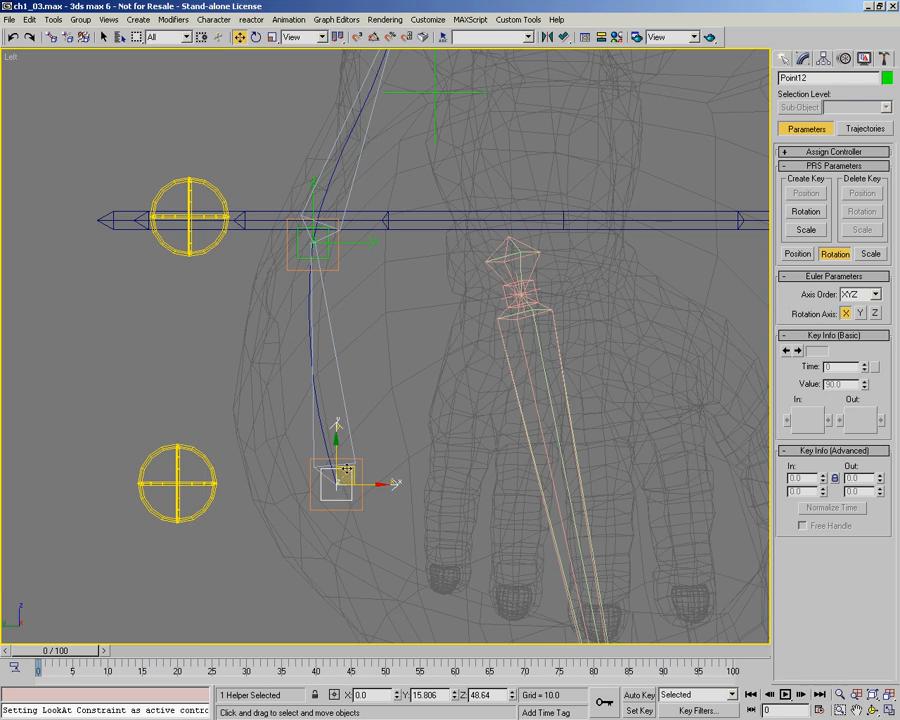
middle_drag(381, 438, 338, 488)
scroll(356, 426, down, 2)
scroll(355, 433, down, 2)
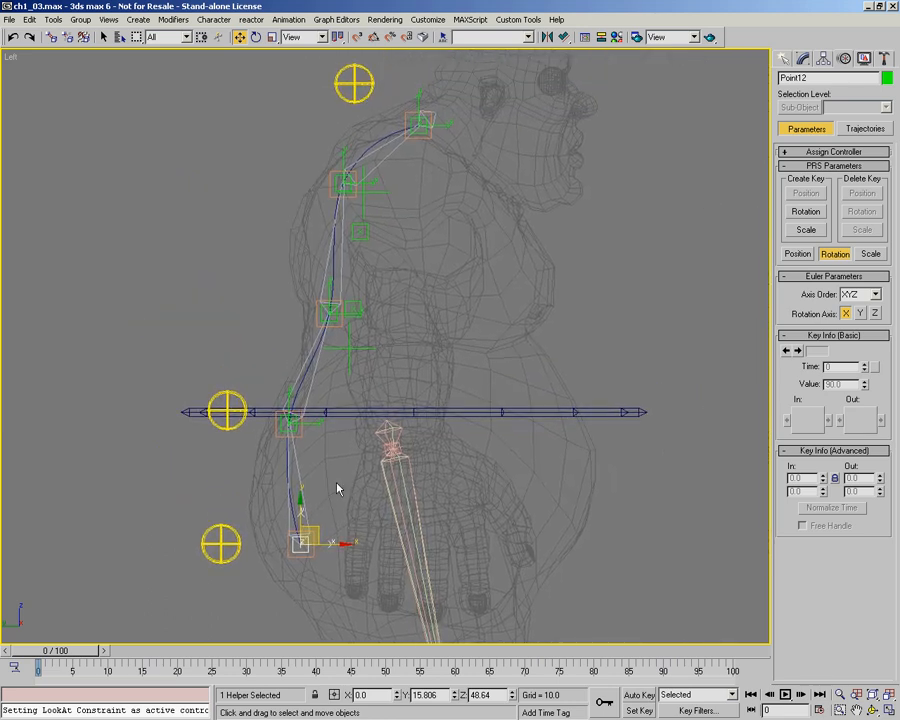
Step: Compare the rotation axes of the CNT03 control with those of the Point13 and Point14 spine helpers
click(222, 527)
right_click(292, 522)
click(315, 552)
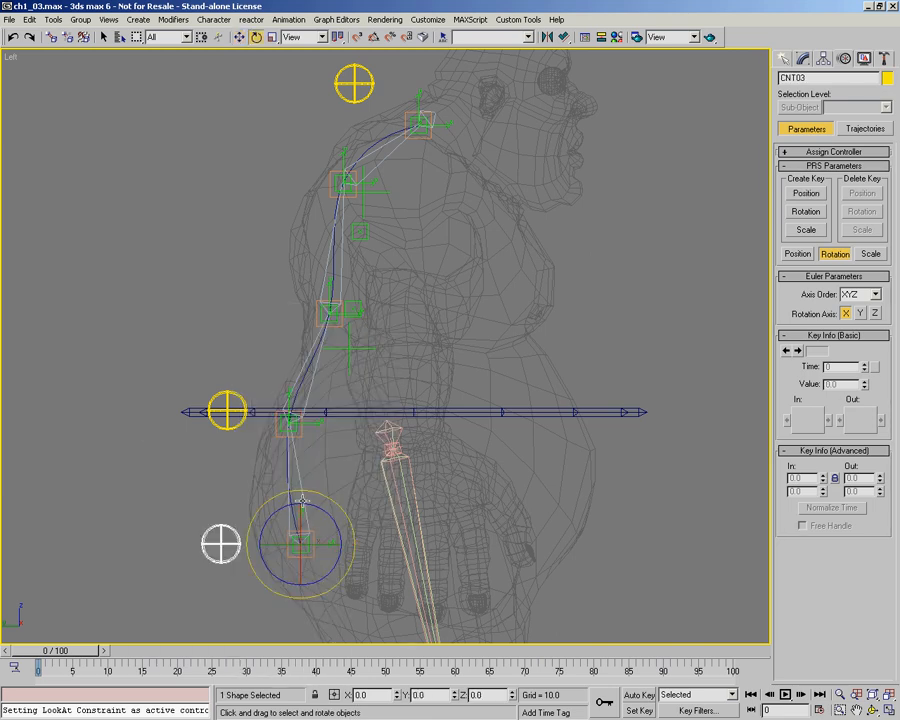
scroll(305, 538, up, 4)
middle_drag(399, 488, 431, 469)
click(434, 472)
middle_drag(359, 441, 381, 473)
scroll(345, 476, down, 2)
click(389, 322)
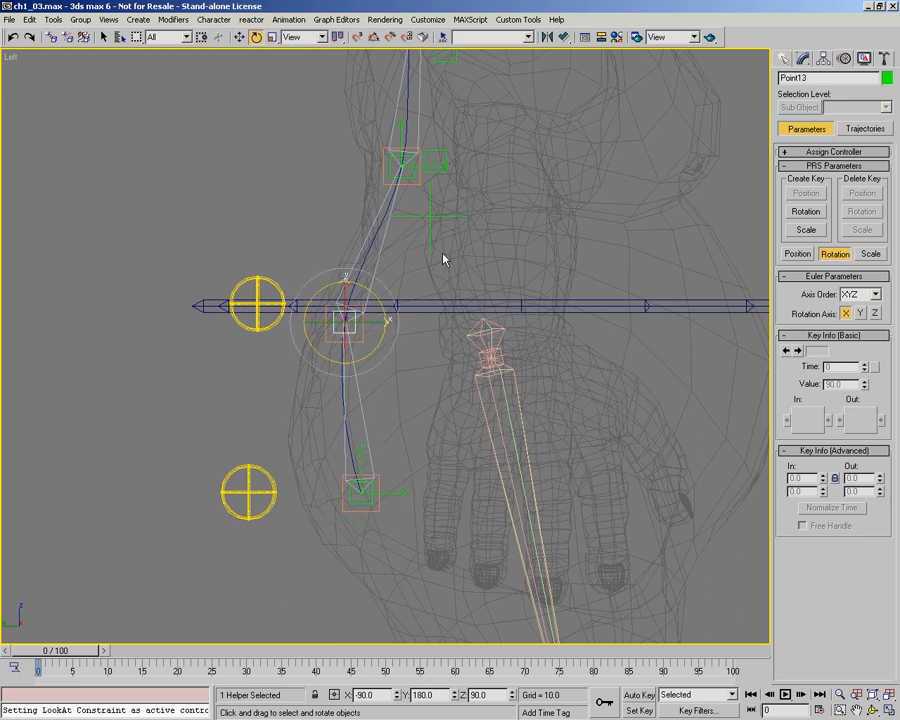
middle_drag(438, 280, 388, 357)
click(351, 211)
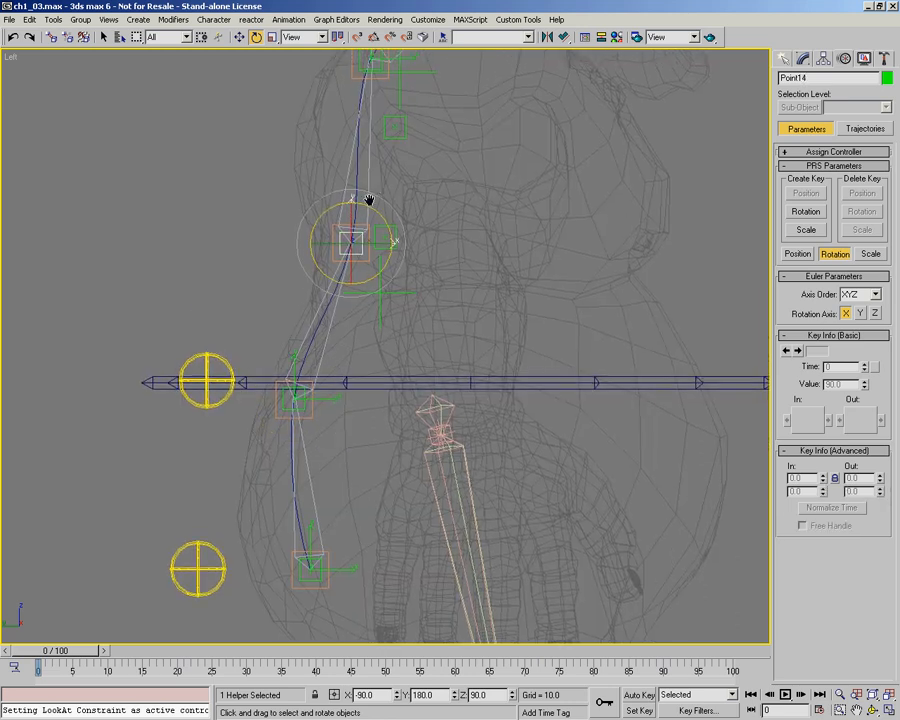
middle_drag(376, 191, 365, 204)
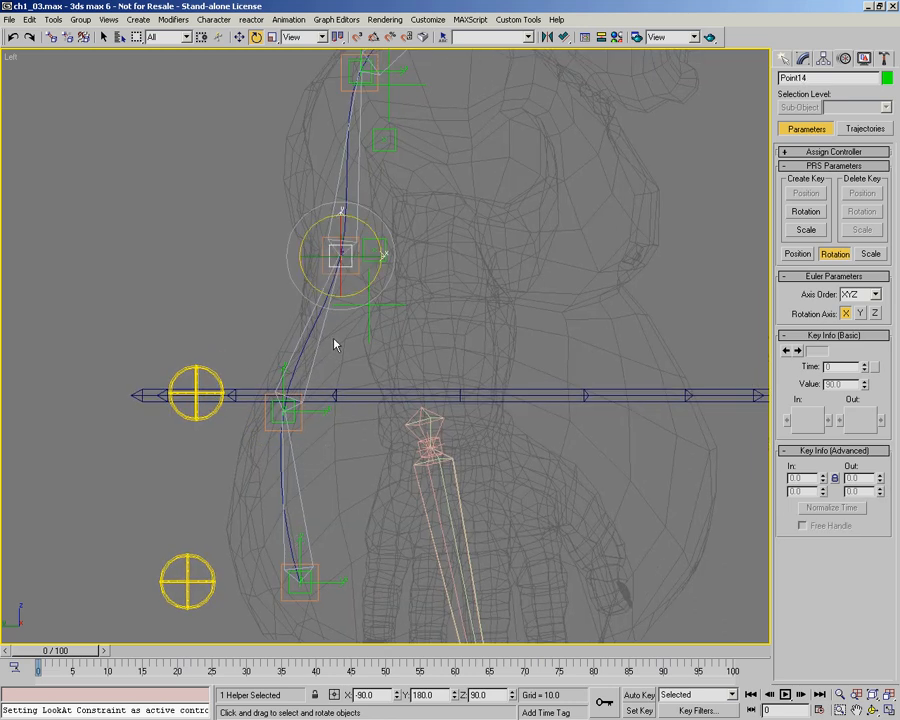
scroll(336, 310, down, 3)
middle_drag(336, 310, 330, 327)
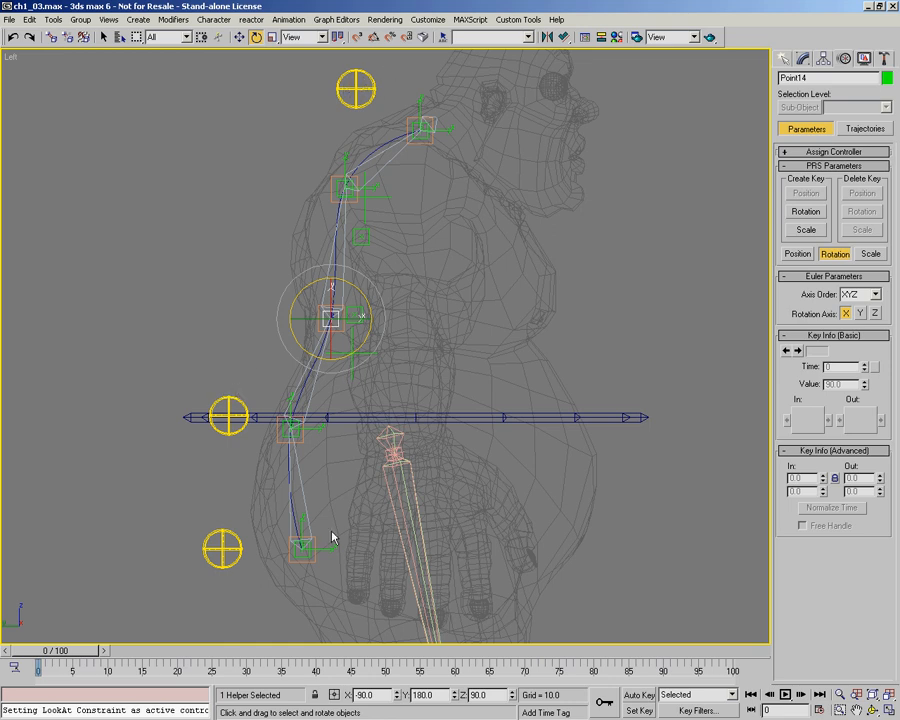
Step: Add an Orientation Constraint to the Point12 helper at the spine base, targeting the CNT03 control
scroll(309, 521, up, 4)
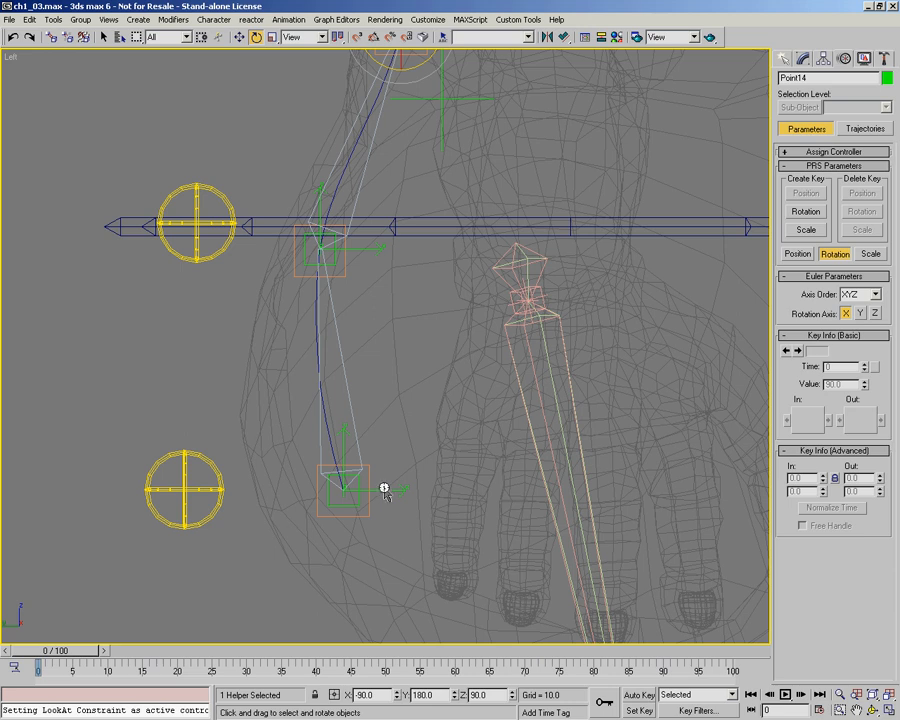
click(385, 490)
right_click(390, 442)
mouse_move(470, 306)
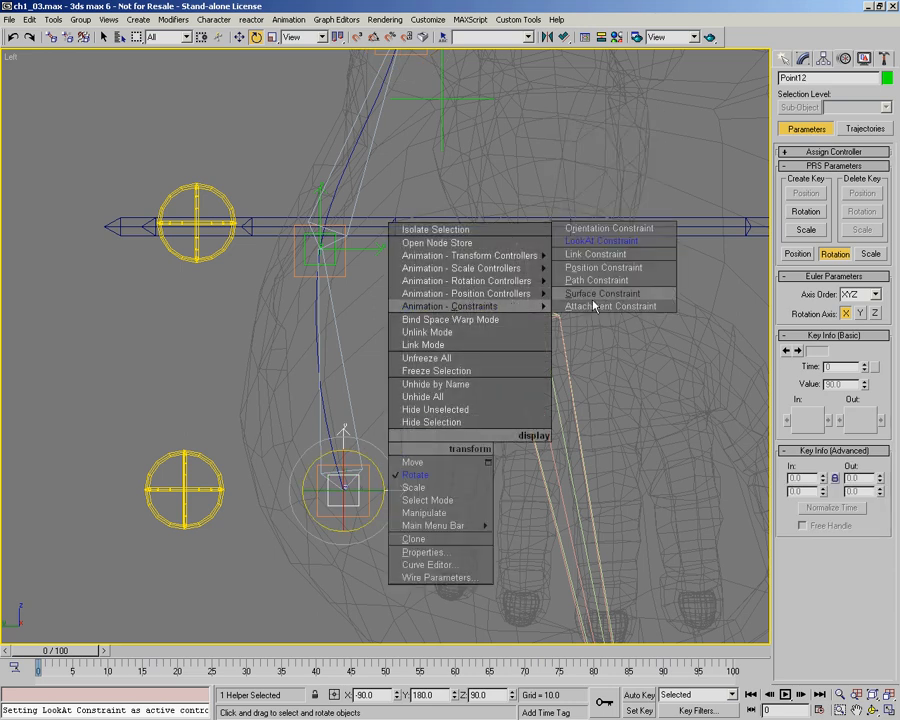
click(611, 240)
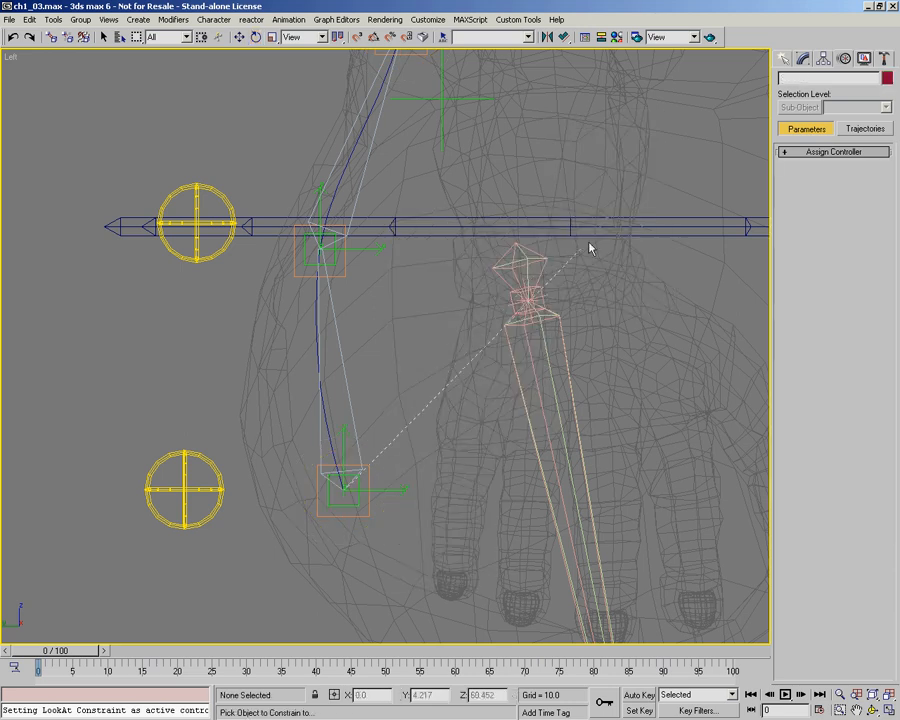
click(213, 463)
middle_drag(221, 536, 305, 468)
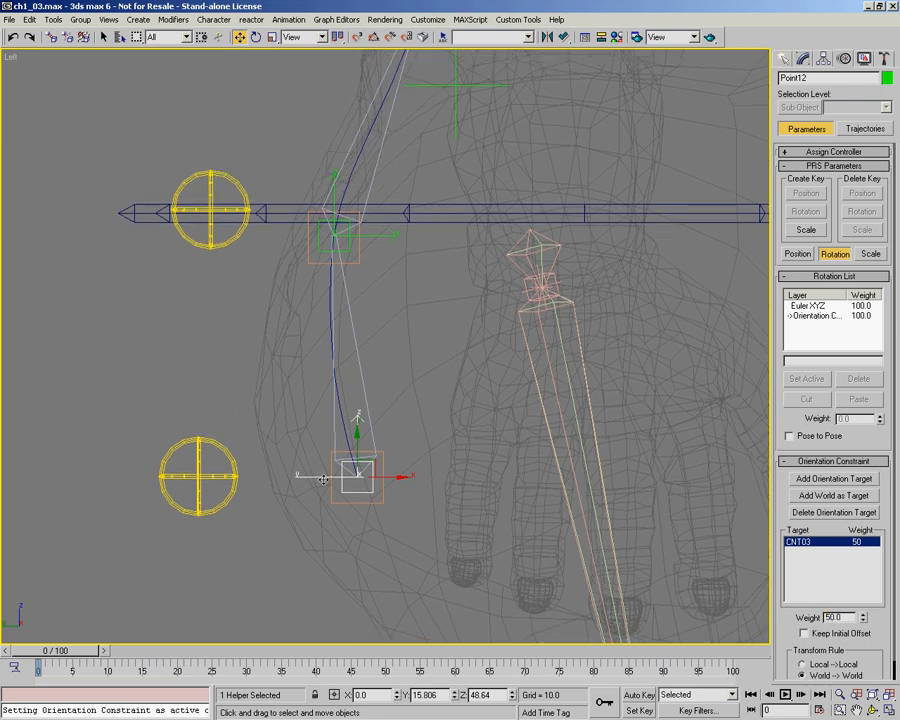
Step: Switch the reference coordinate system to Local and compare the axes of CNT03 and Point12
click(236, 466)
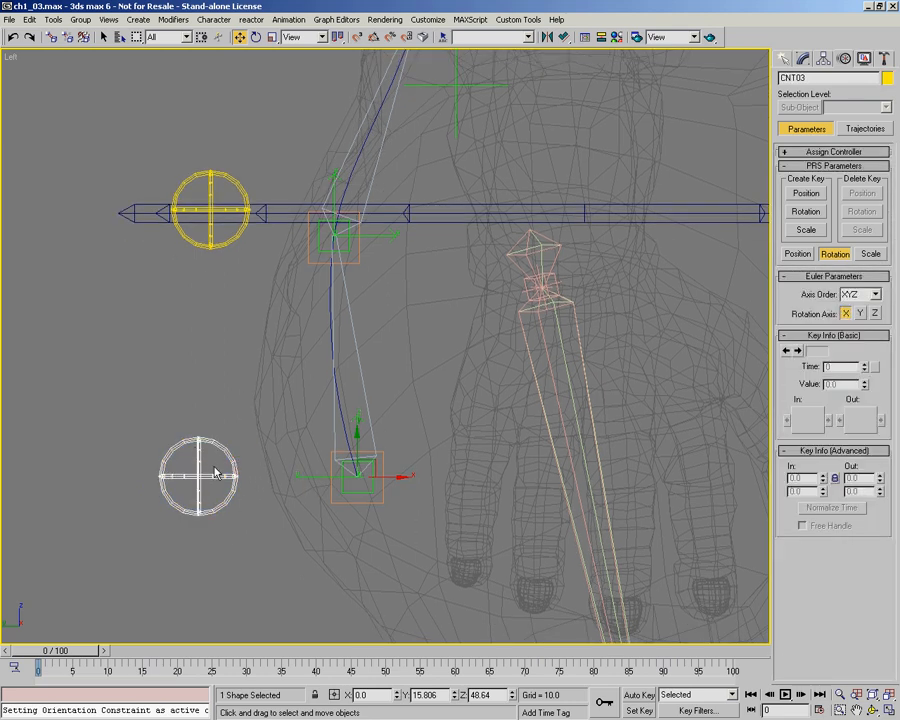
right_click(268, 483)
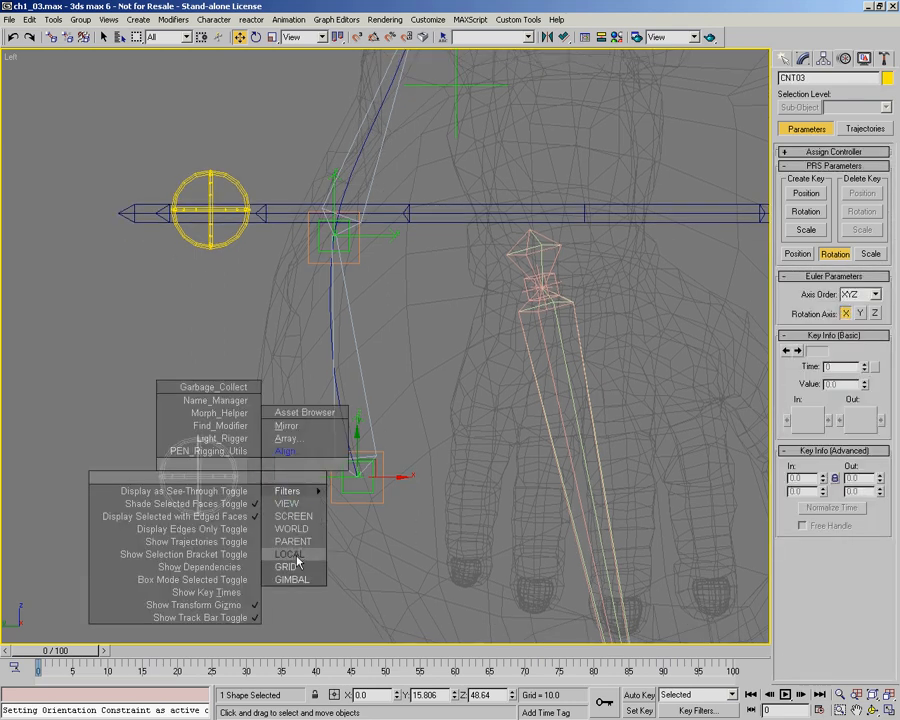
click(292, 492)
alt+middle_drag(376, 415, 396, 410)
right_click(396, 410)
click(300, 415)
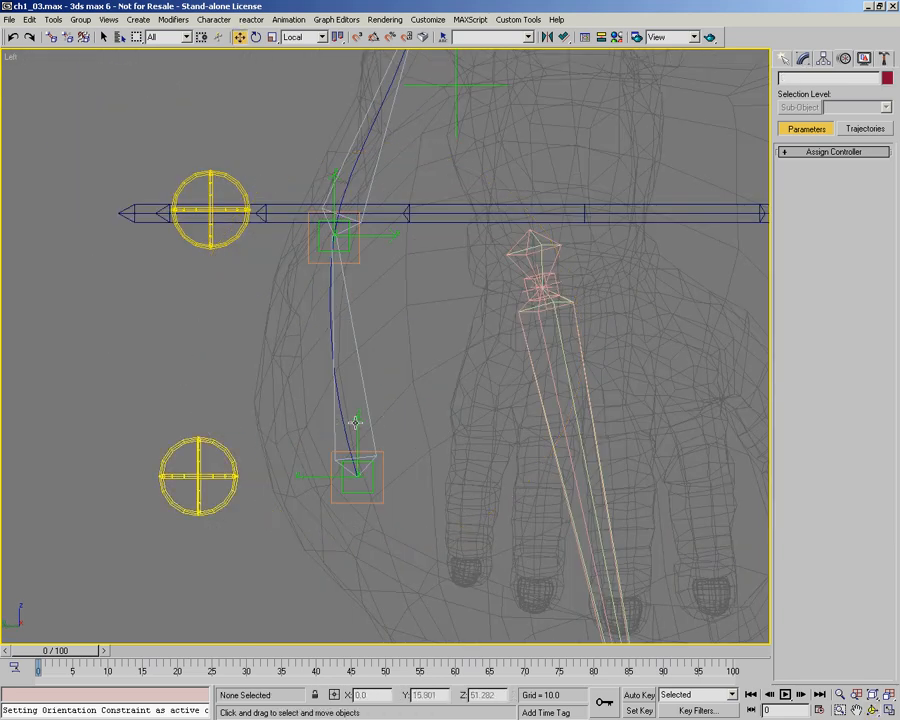
click(365, 478)
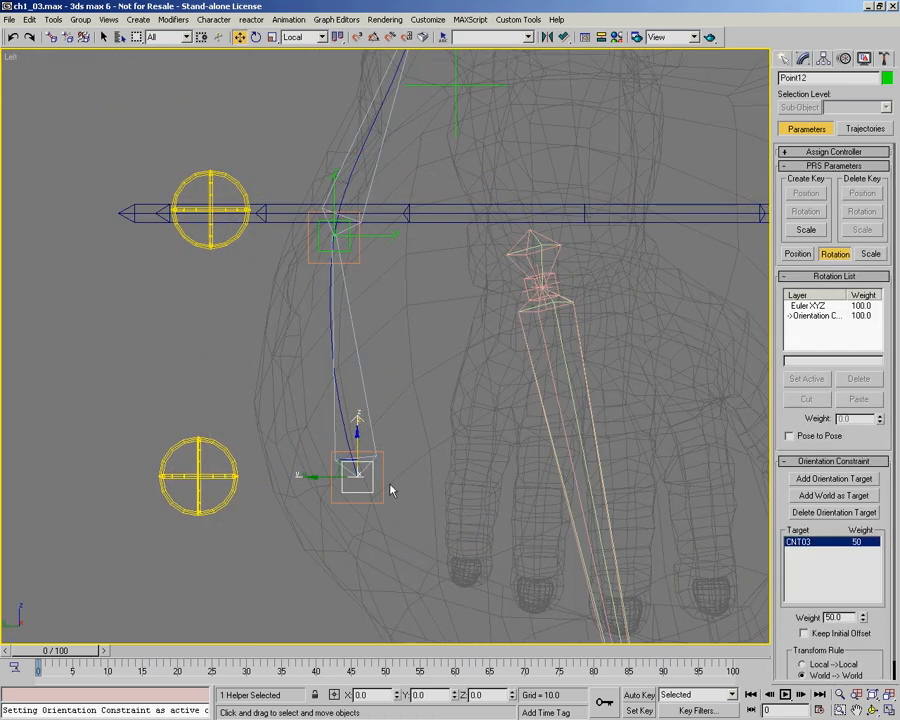
Step: Orientation-constrain the Point13 helper, one joint above the spine base, to the CNT02 control
click(380, 236)
middle_drag(385, 256, 400, 329)
right_click(400, 357)
click(418, 351)
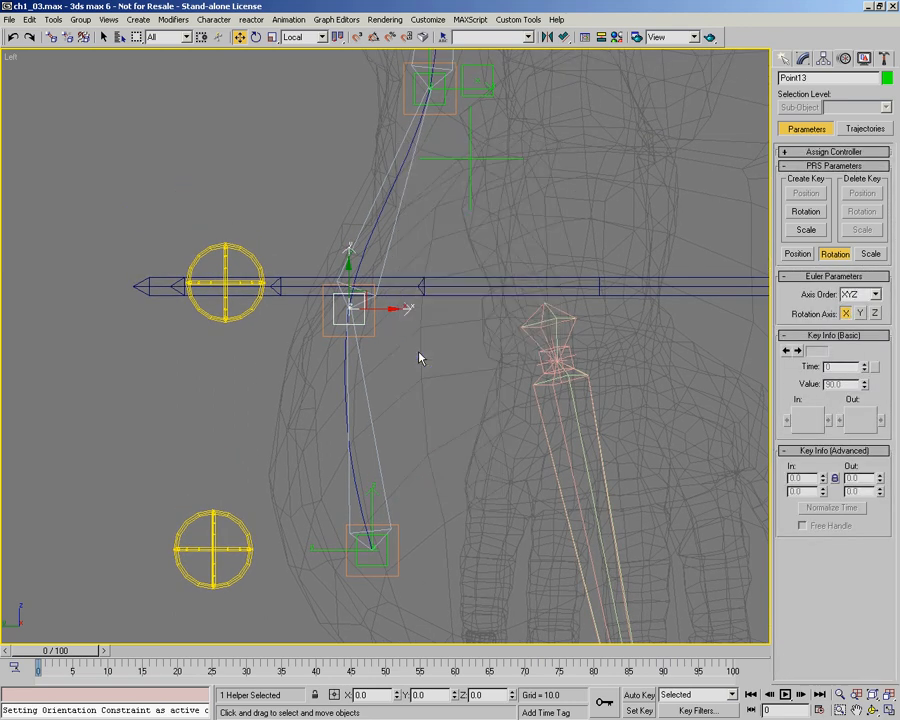
click(197, 257)
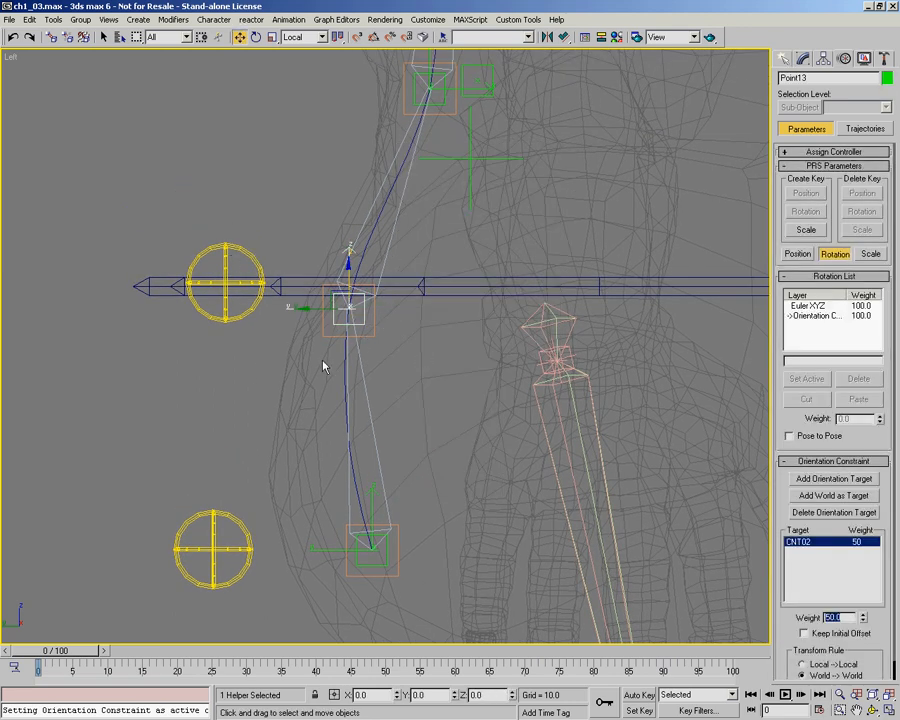
Step: Orientation-constrain the Point16 helper at the base of the neck to the CNT01 control
middle_drag(406, 298, 354, 517)
scroll(354, 517, down, 2)
middle_drag(382, 428, 390, 492)
click(504, 131)
right_click(555, 219)
click(575, 215)
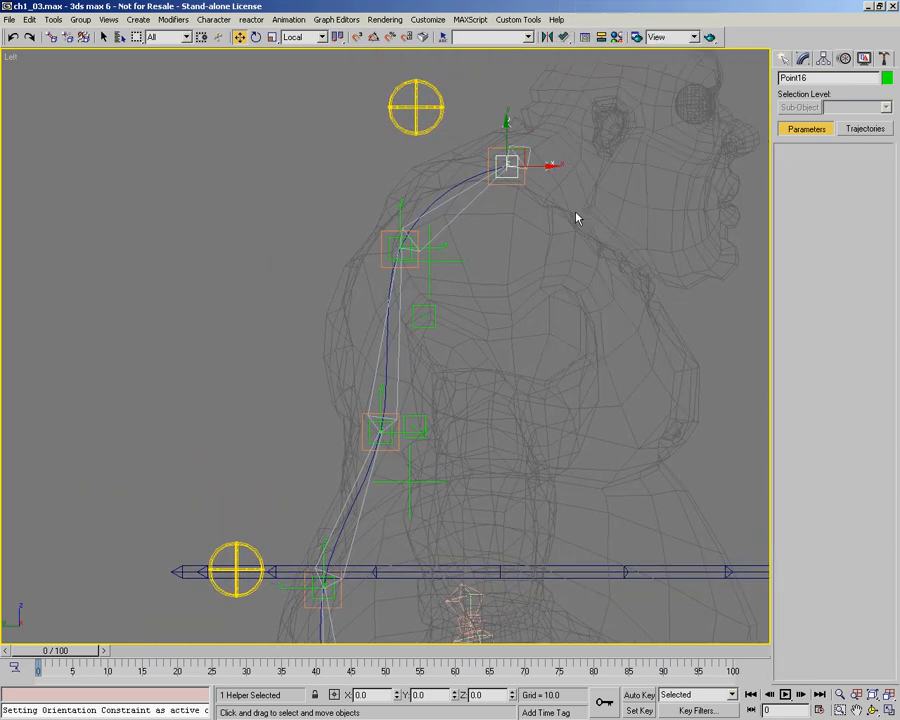
click(437, 93)
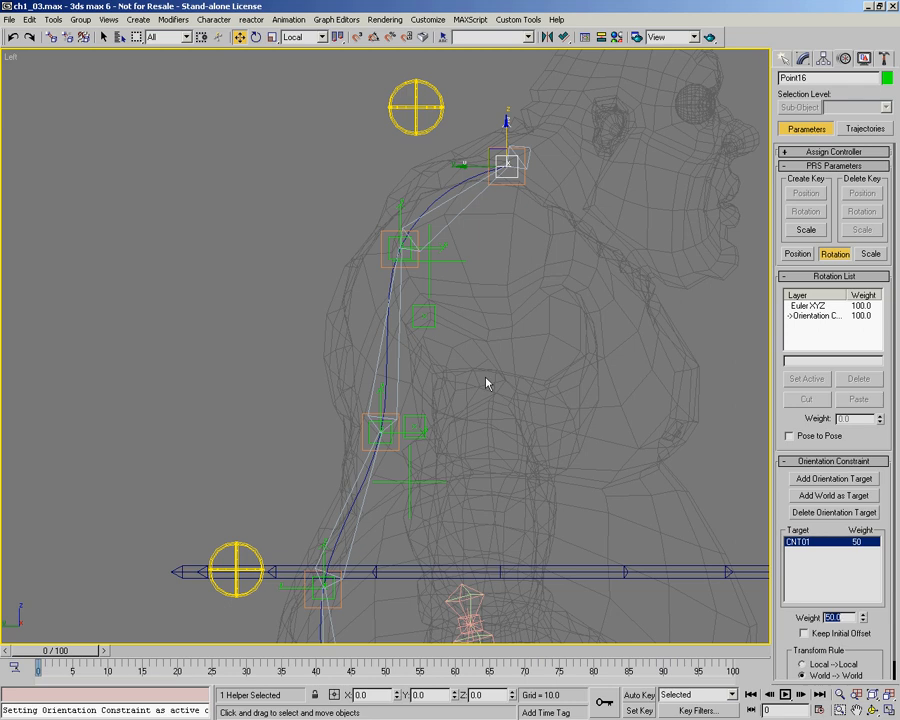
Step: Orientation-constrain the Point15 upper-back helper to the CNT01 control with a weight of 66
click(404, 207)
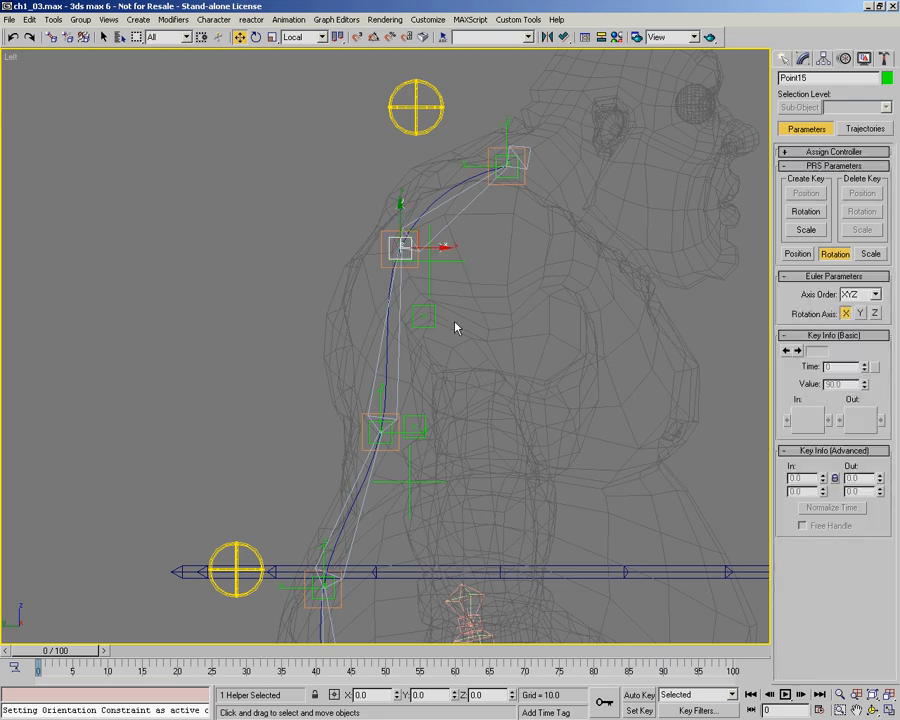
middle_drag(456, 324, 438, 296)
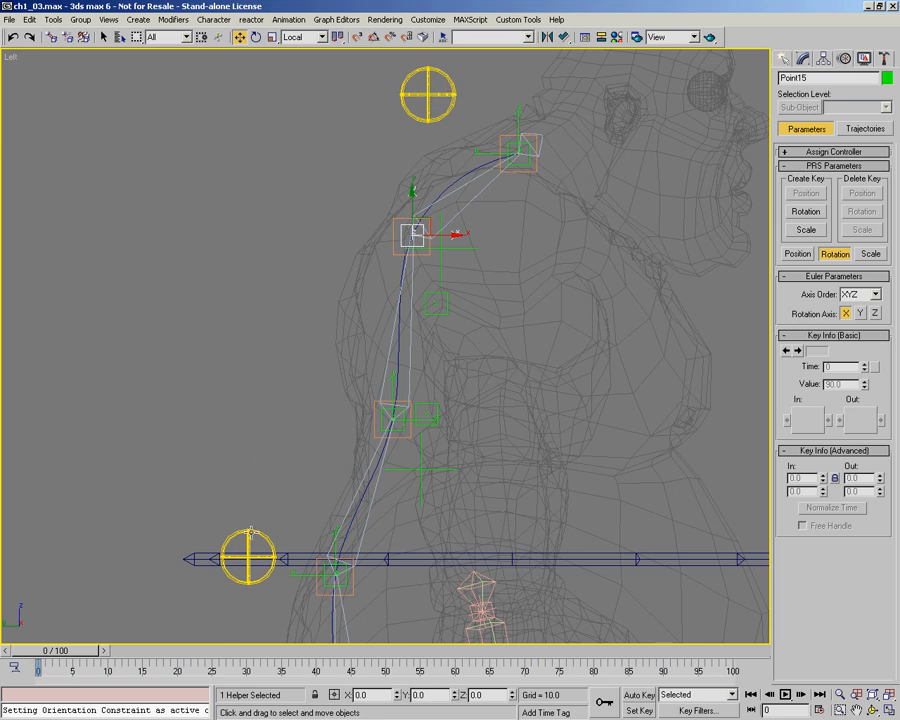
right_click(506, 321)
click(531, 310)
click(452, 92)
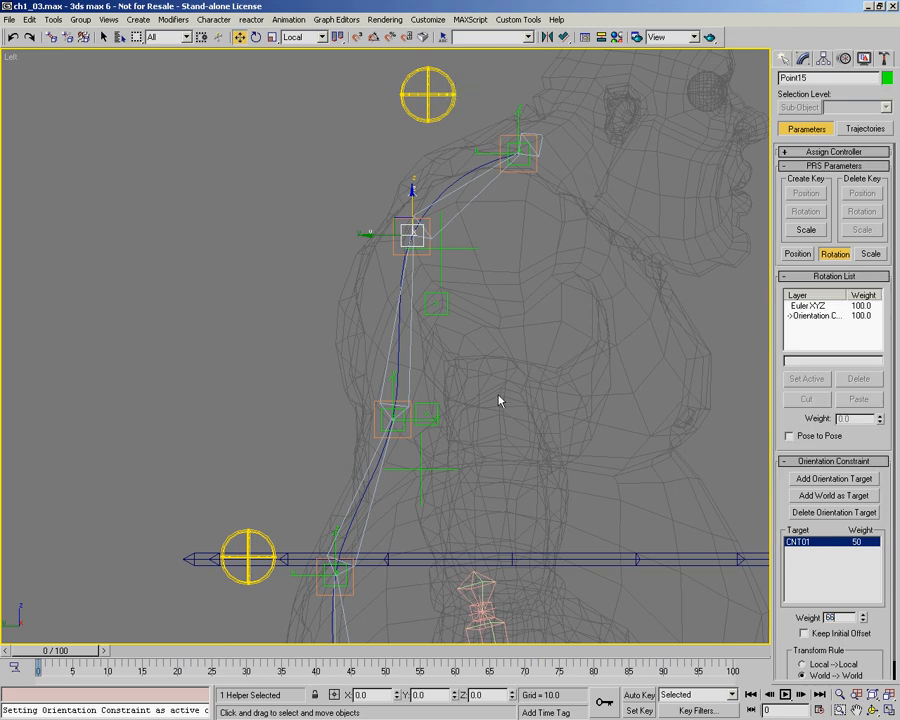
Step: Add CNT02 as a second orientation target for Point15 with a weight of 33.5
right_click(470, 313)
click(488, 305)
click(271, 535)
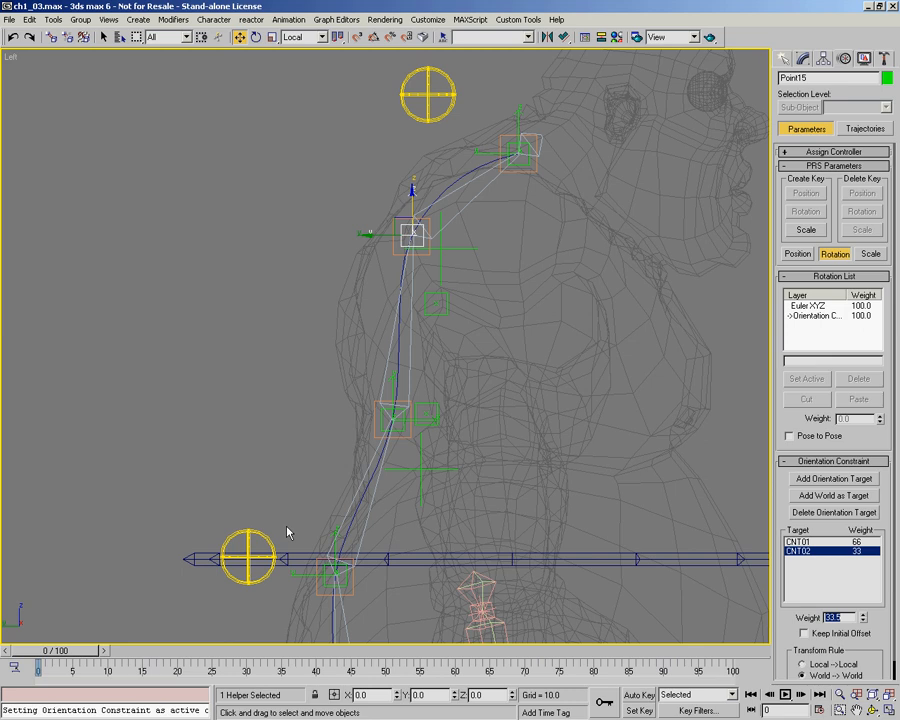
Step: Orientation-constrain the Point14 mid-spine helper to the CNT02 control with a weight of 66.5
click(390, 412)
right_click(458, 412)
click(474, 405)
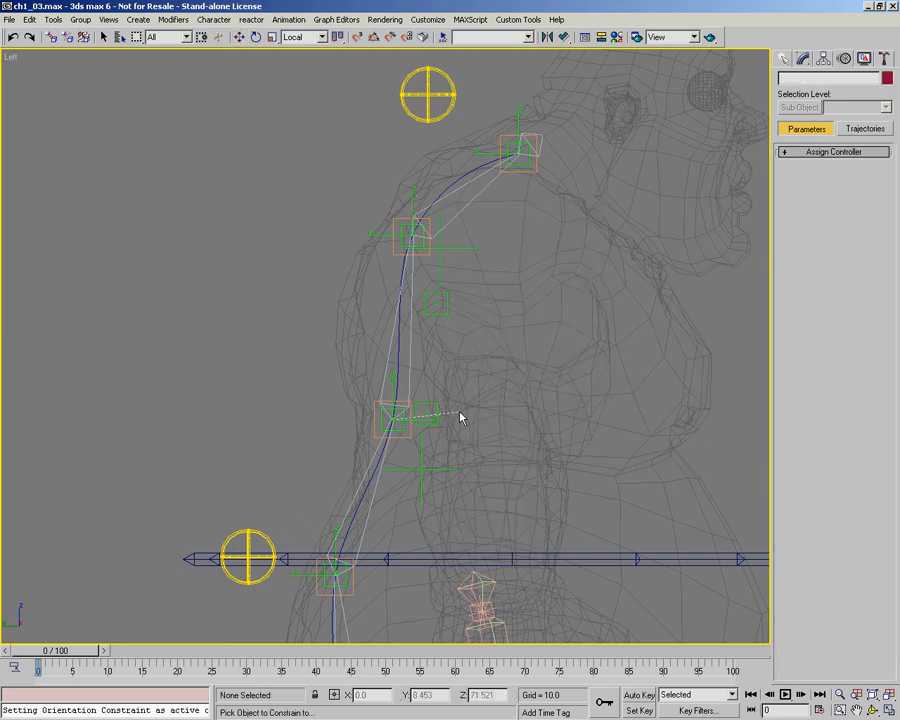
click(241, 529)
text(66.5)
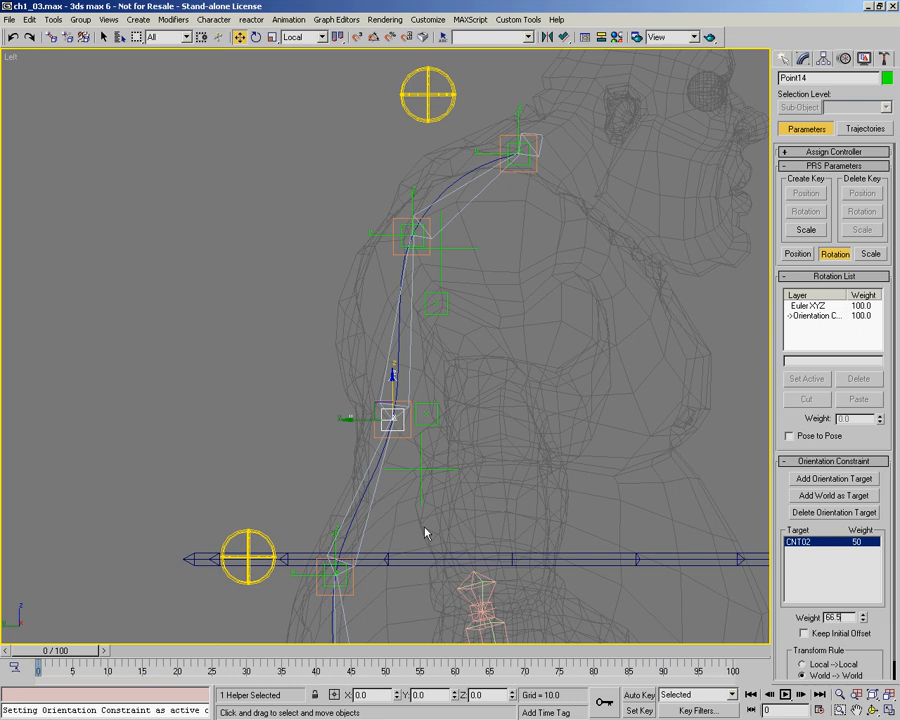
key(Return)
Step: Add CNT01 as a second orientation target for Point14 with a weight of 33.5
right_click(381, 396)
click(401, 388)
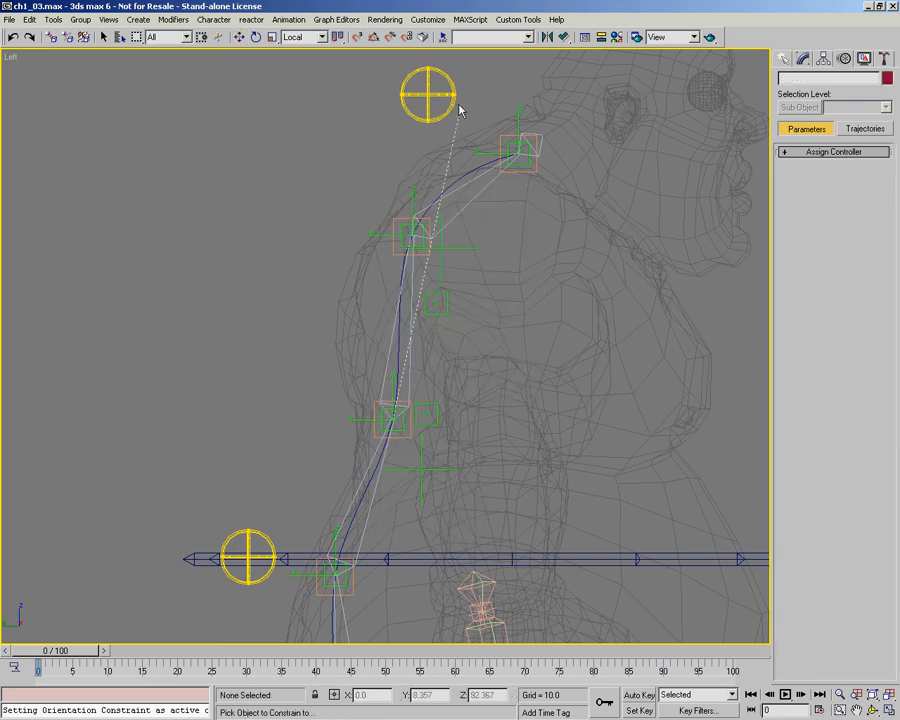
click(453, 96)
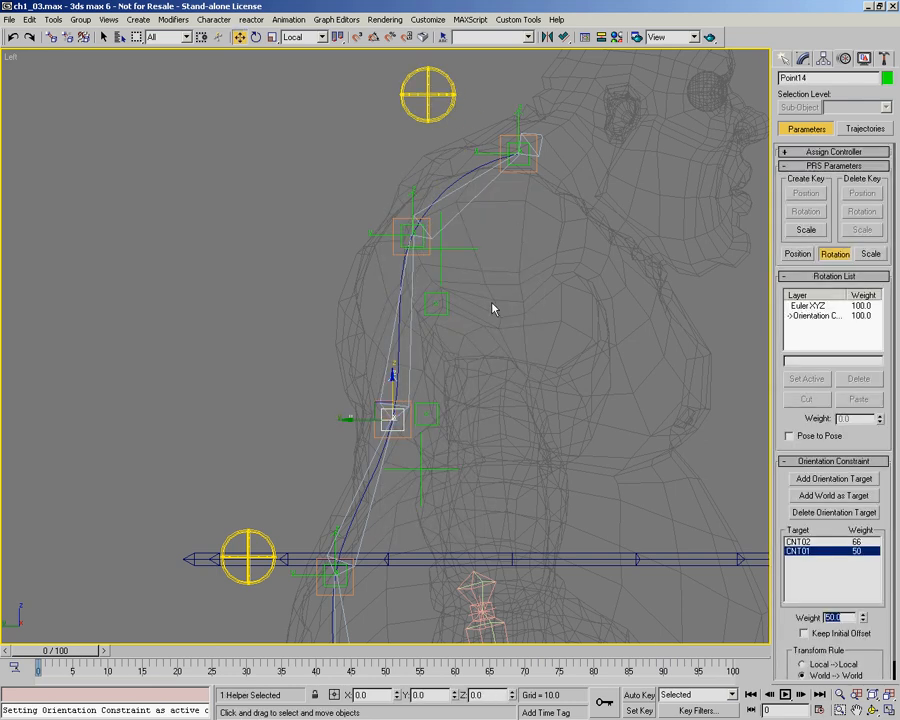
middle_drag(314, 366, 317, 346)
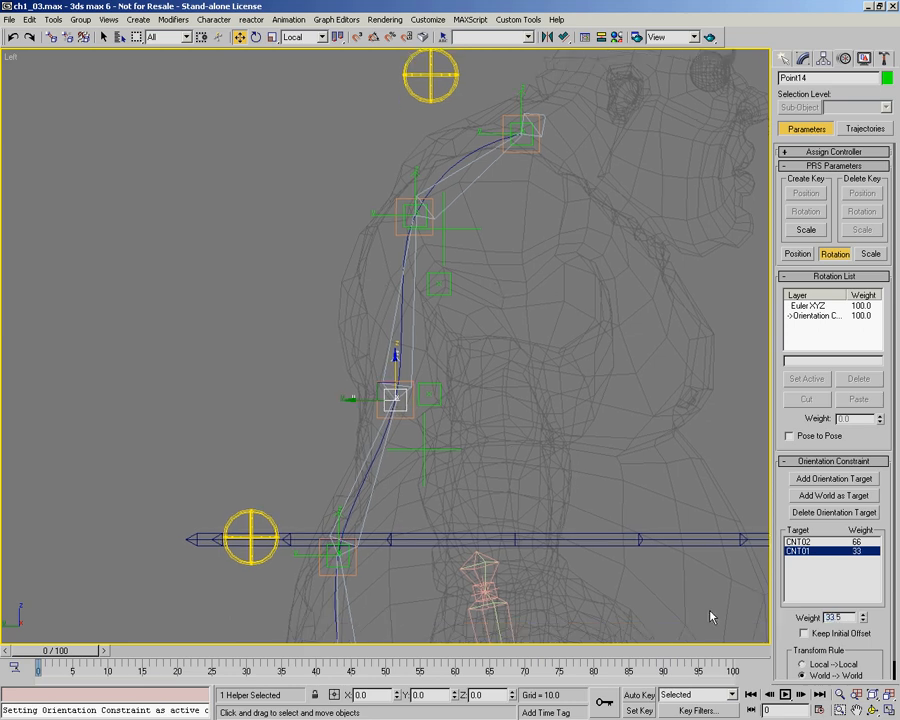
Step: Try rotating the CNT02 hip control to test the spine helpers' orientation constraints, and cancel the rotation
scroll(290, 388, down, 2)
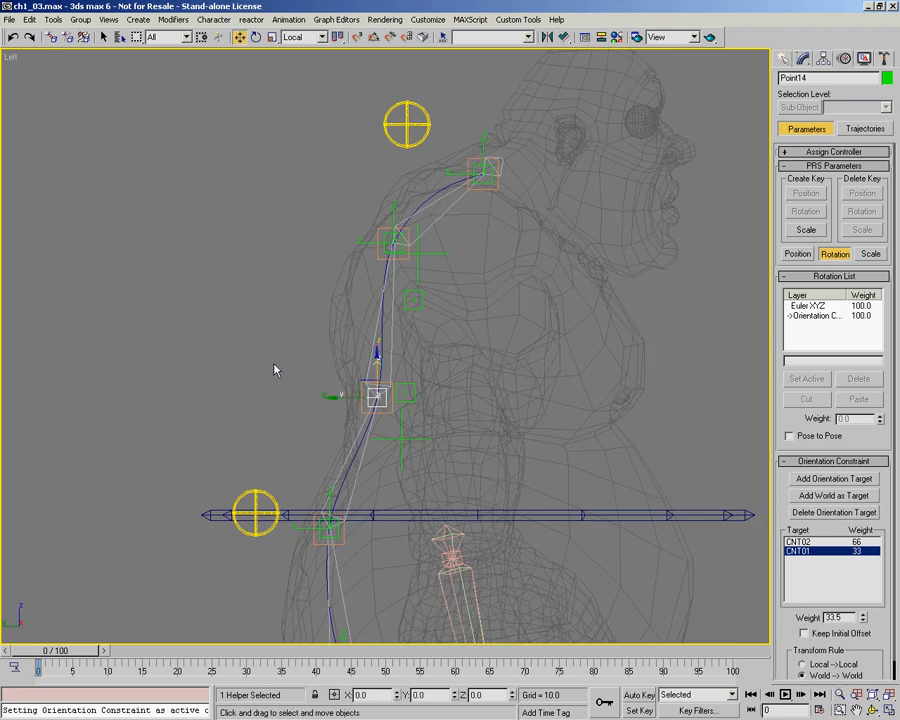
right_click(372, 360)
click(289, 395)
click(262, 493)
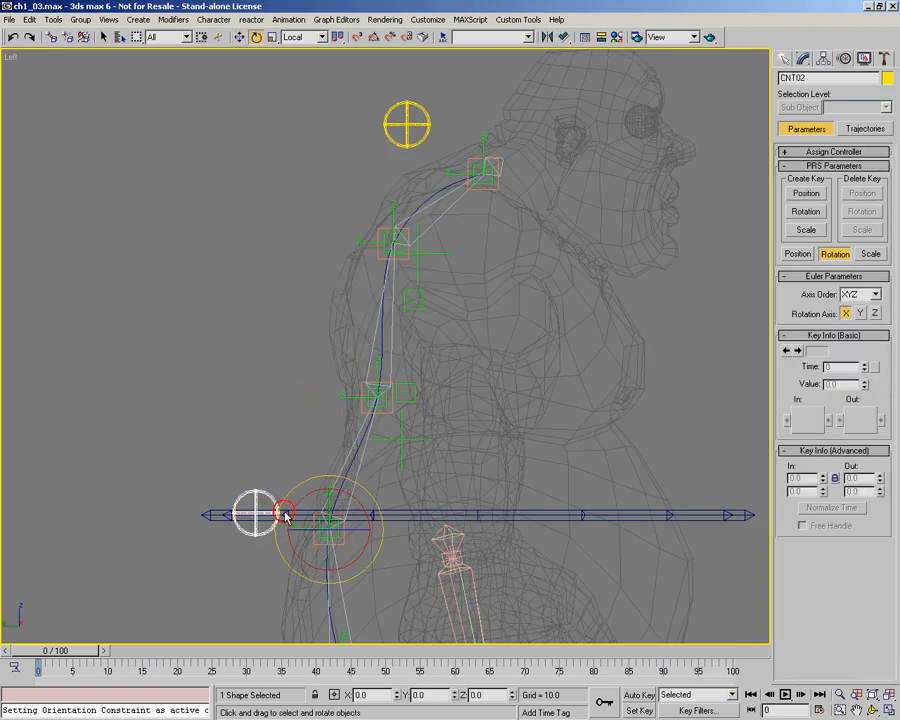
drag(312, 512, 314, 484)
right_click(326, 504)
right_click(314, 484)
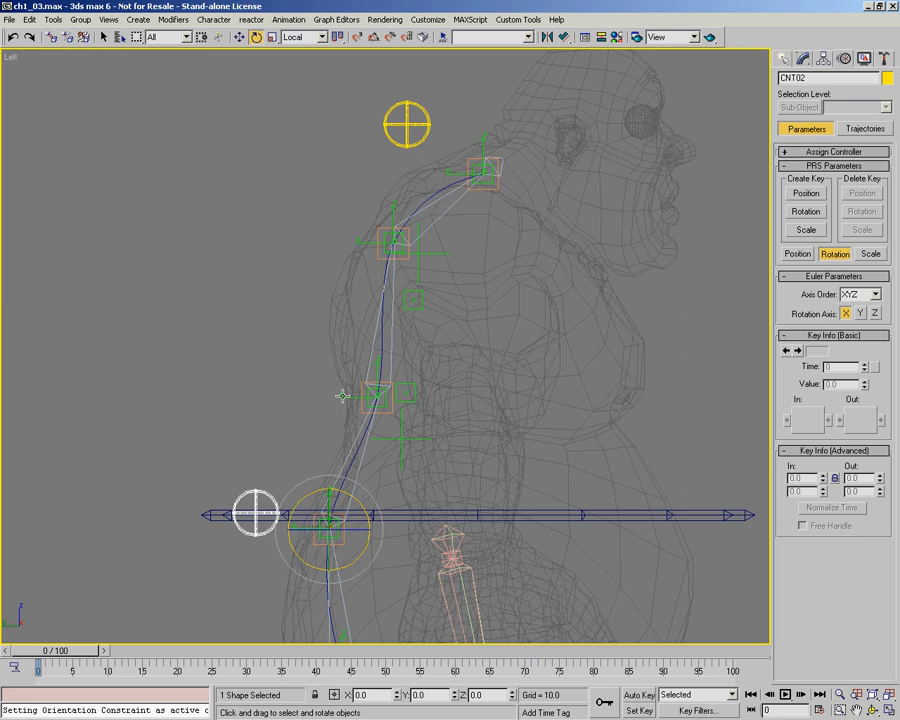
alt+middle_drag(346, 406, 380, 424)
right_click(380, 424)
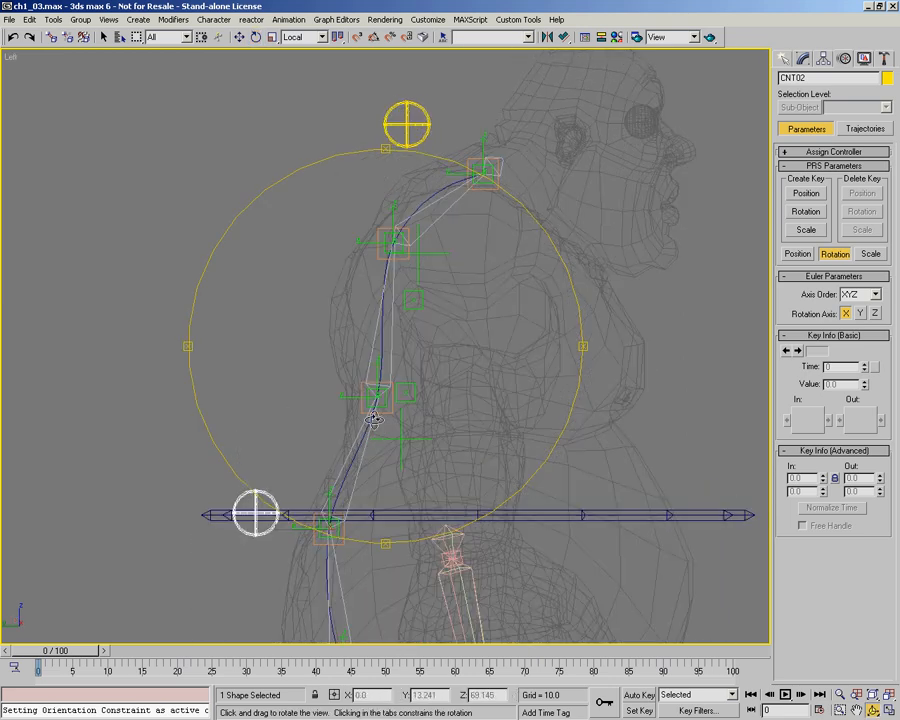
right_click(360, 406)
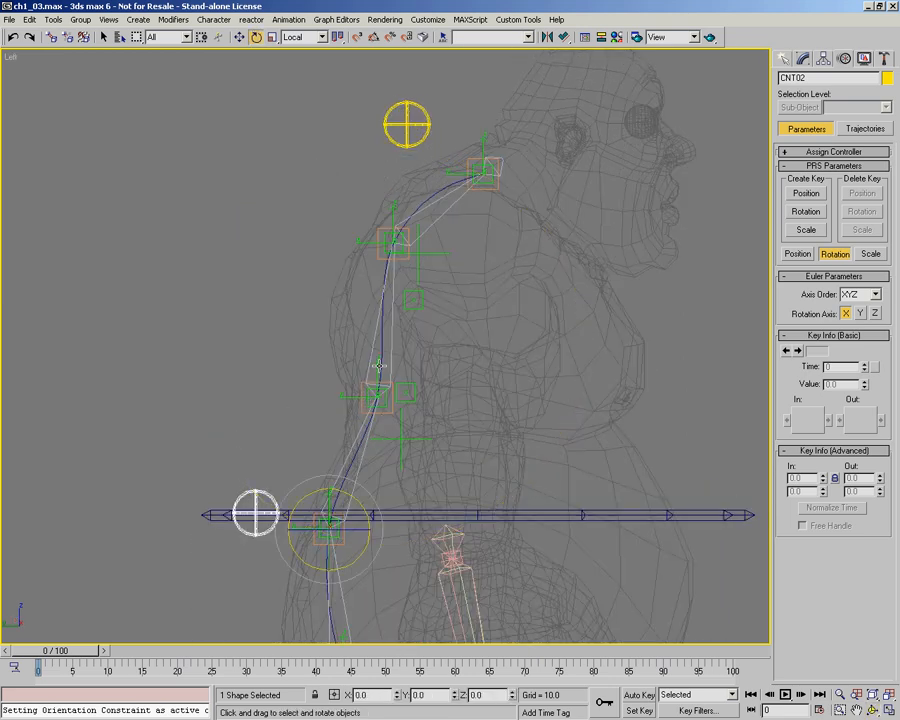
Step: Try rotating the CNT01 control above the upper back to test how the spine helpers follow, and cancel the rotation
click(481, 170)
drag(459, 142, 496, 181)
right_click(496, 181)
alt+middle_drag(365, 332, 366, 230)
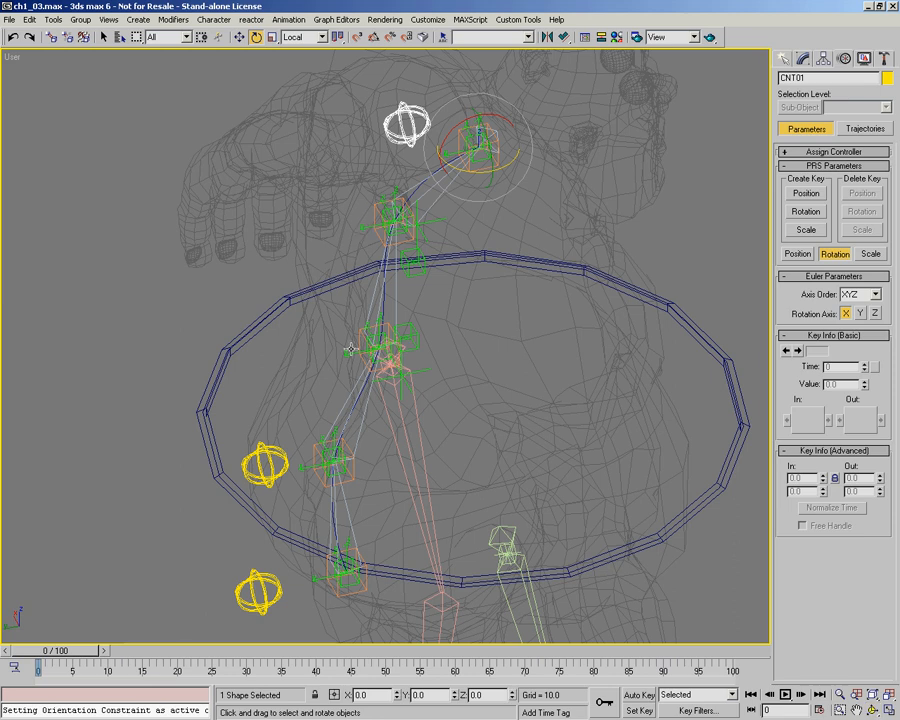
drag(459, 170, 384, 186)
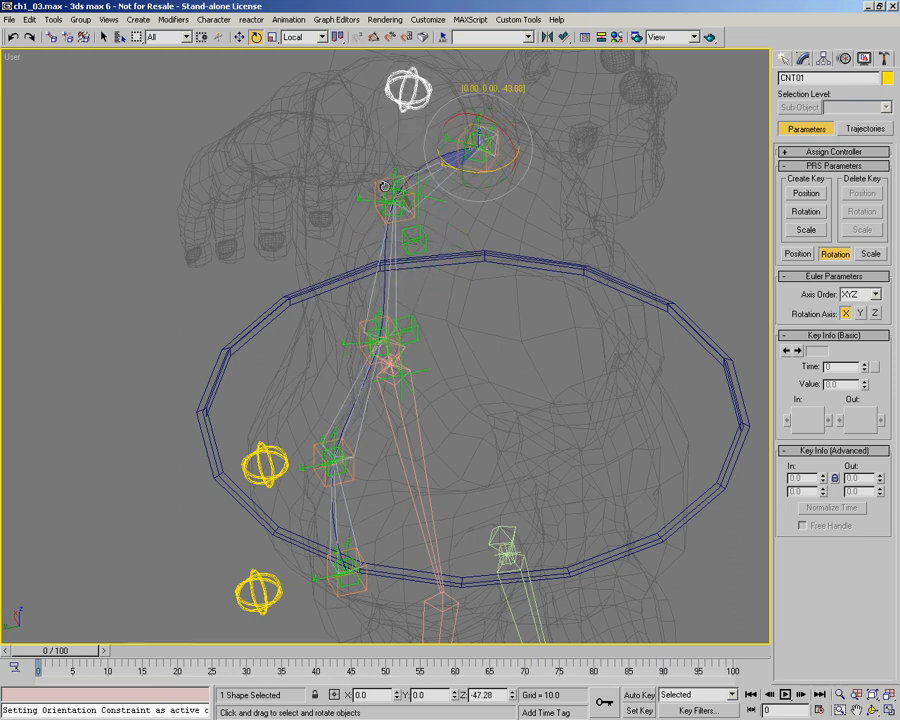
Step: Try rotating the CNT02 hip control in the perspective-style view to test the lower spine helpers, and cancel the rotation
click(280, 465)
mouse_move(323, 480)
mouse_down()
mouse_move(338, 488)
mouse_move(313, 472)
mouse_move(326, 470)
mouse_up()
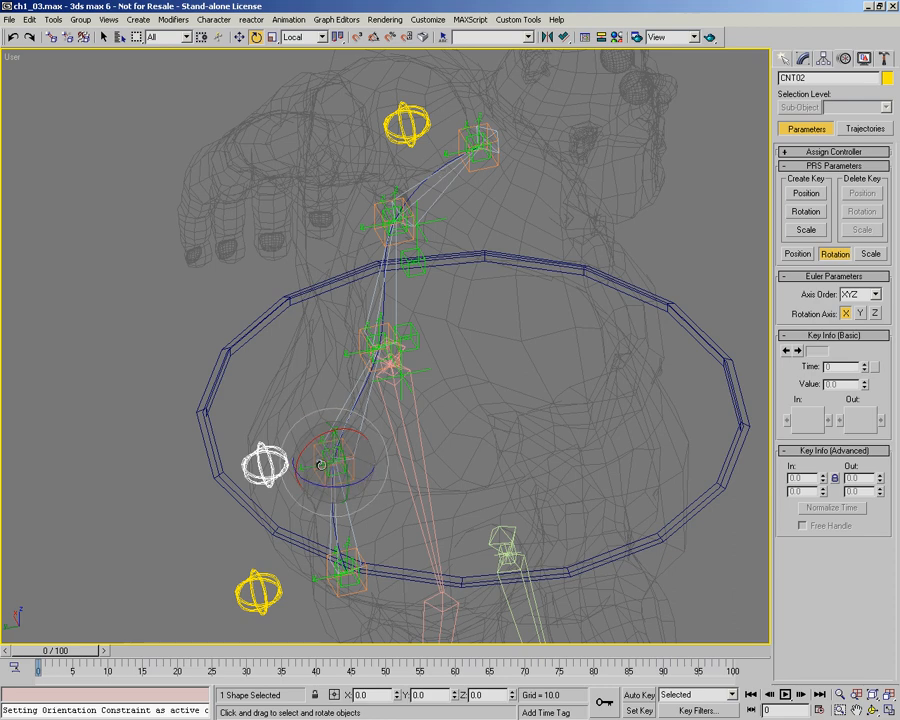
drag(313, 480, 381, 474)
Step: In the Left view, create a point helper behind the upper back that displays only its center marker, without axis tripod or box
alt+middle_drag(381, 474, 295, 331)
key(l)
scroll(366, 410, down, 5)
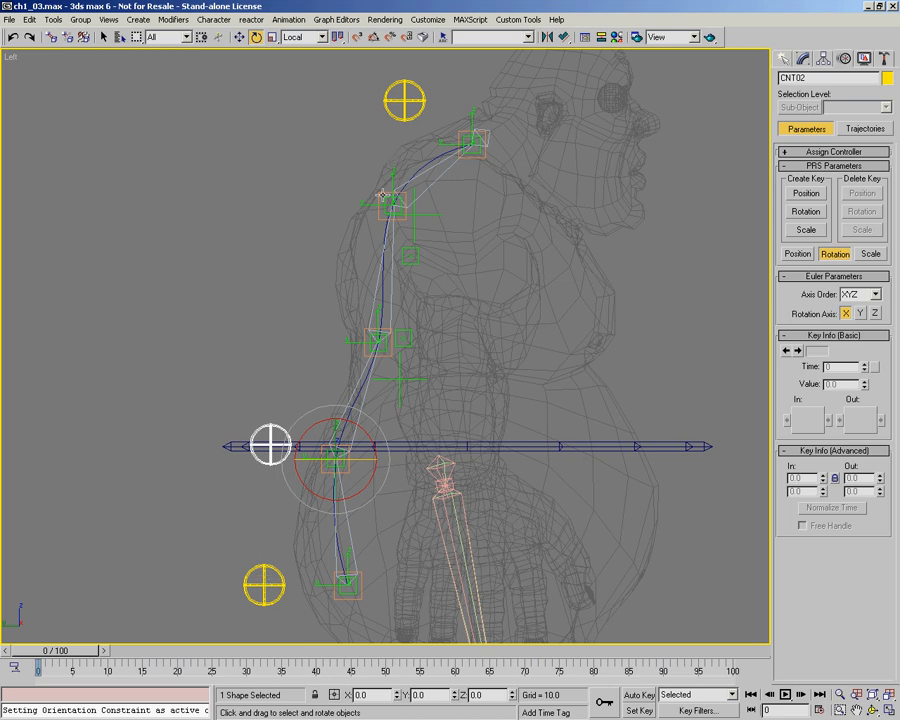
right_click(303, 290)
click(265, 147)
click(313, 158)
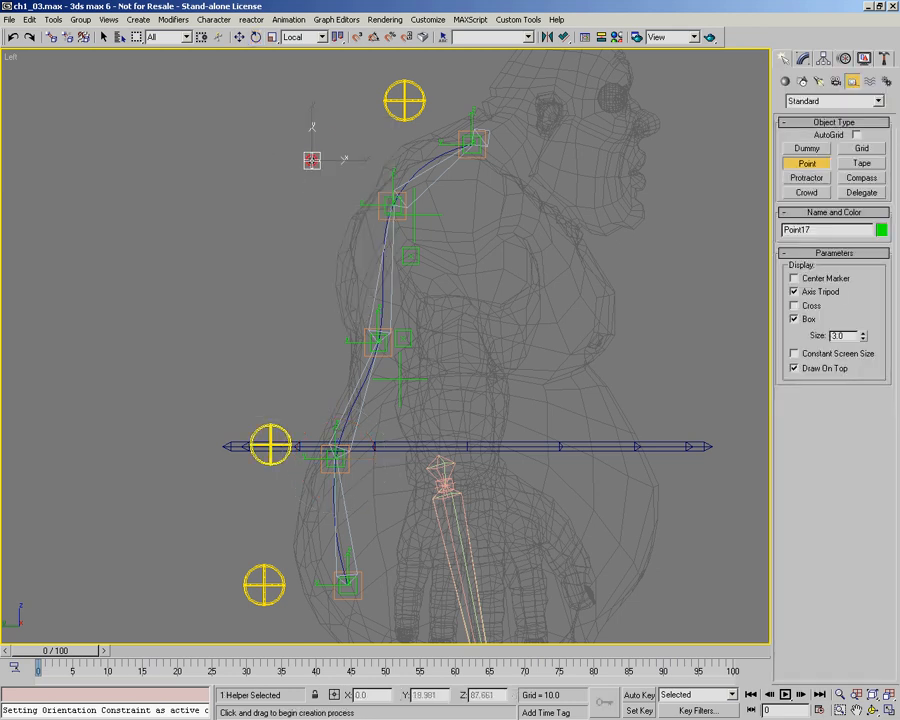
click(794, 292)
click(796, 320)
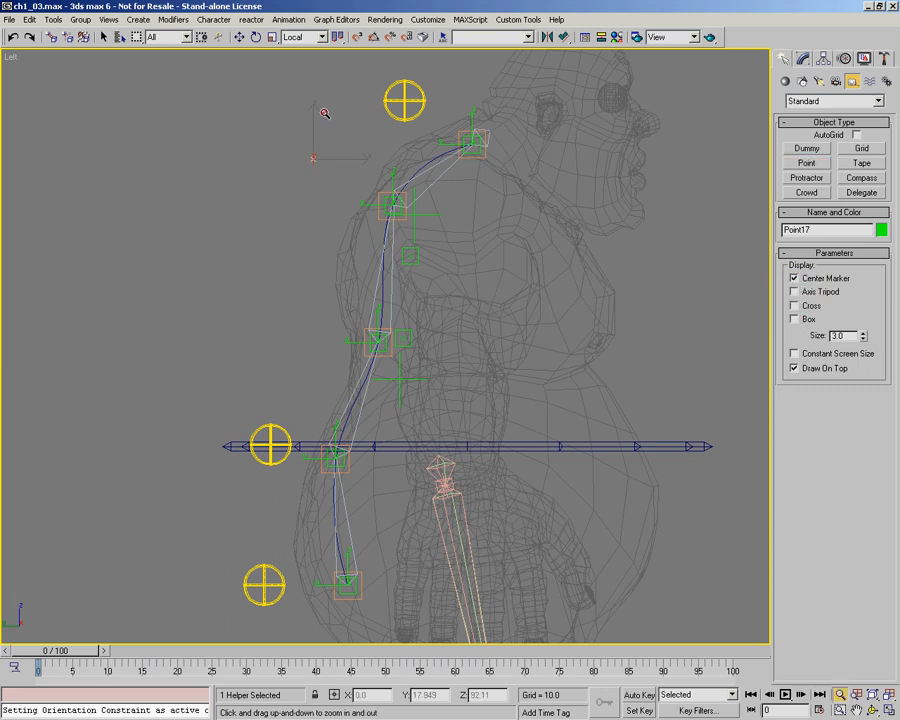
Step: Align the new point helper's orientation to Point15 on the X, Y and Z axes
scroll(325, 116, up, 2)
right_click(356, 161)
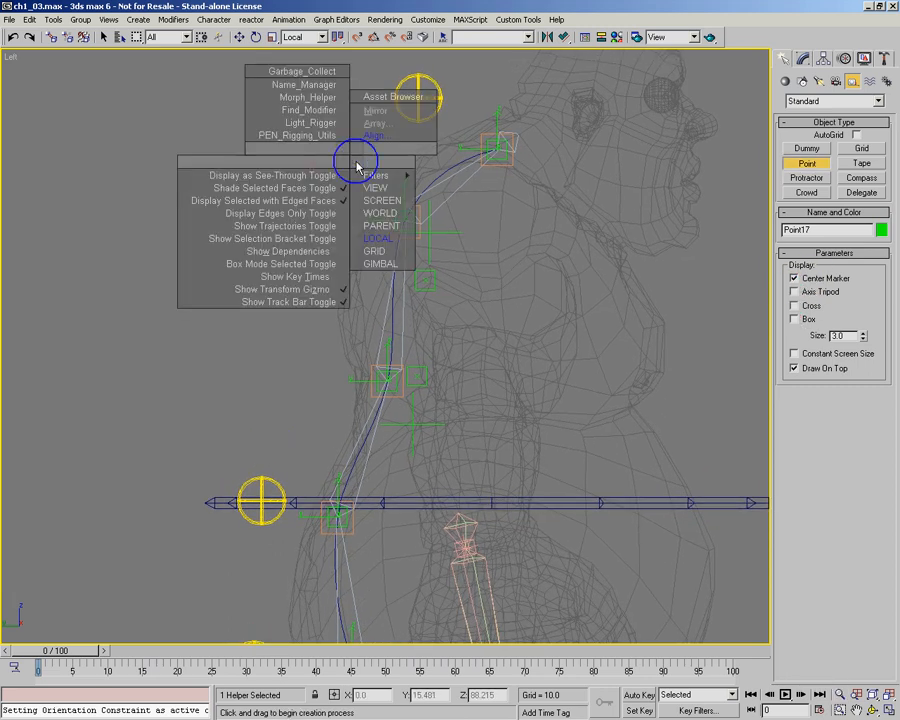
click(368, 136)
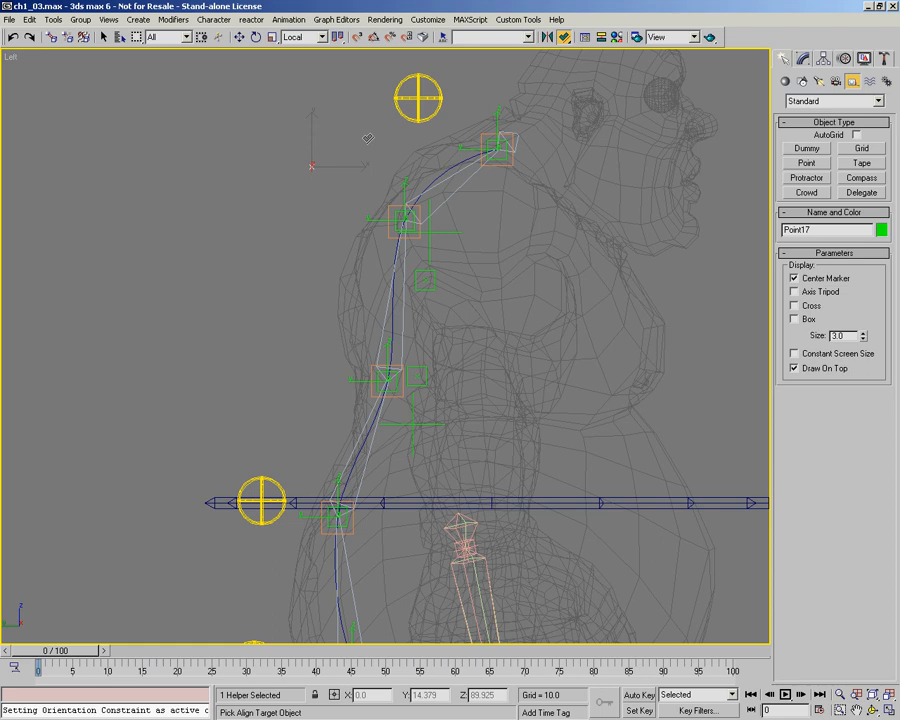
click(405, 185)
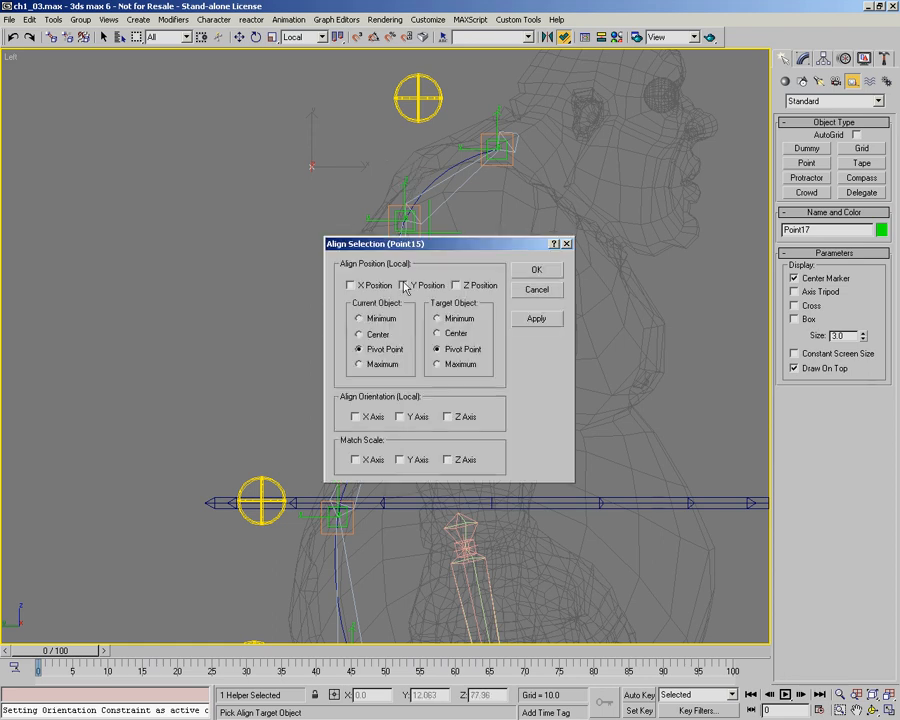
click(366, 420)
click(401, 417)
click(452, 417)
click(534, 271)
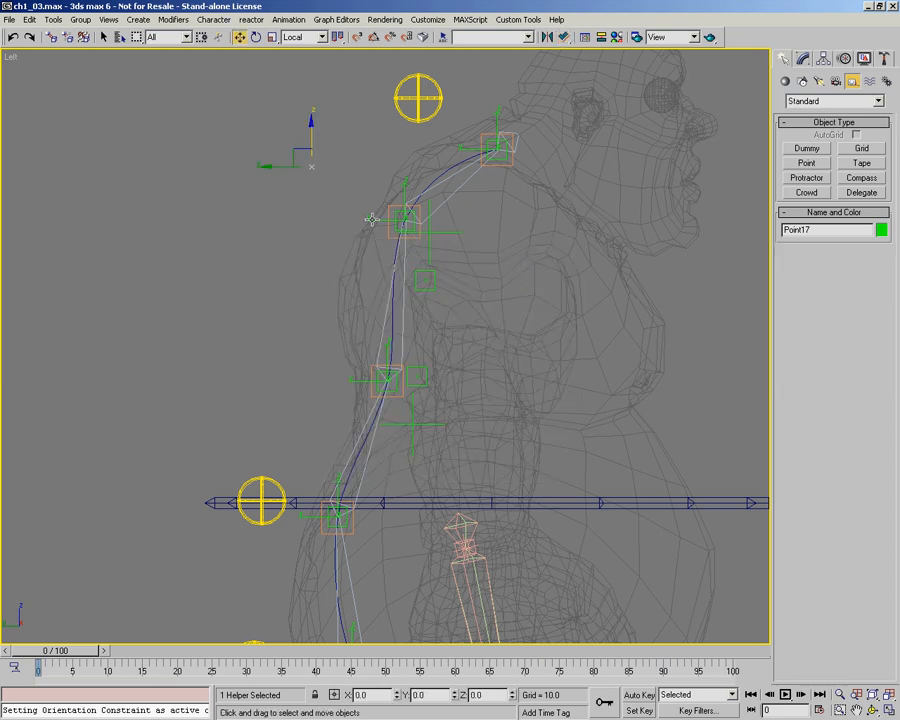
Step: Move the new point helper slightly closer to the upper back and link it to Point15 as its parent
drag(300, 155, 321, 149)
drag(331, 147, 332, 143)
scroll(380, 176, up, 1)
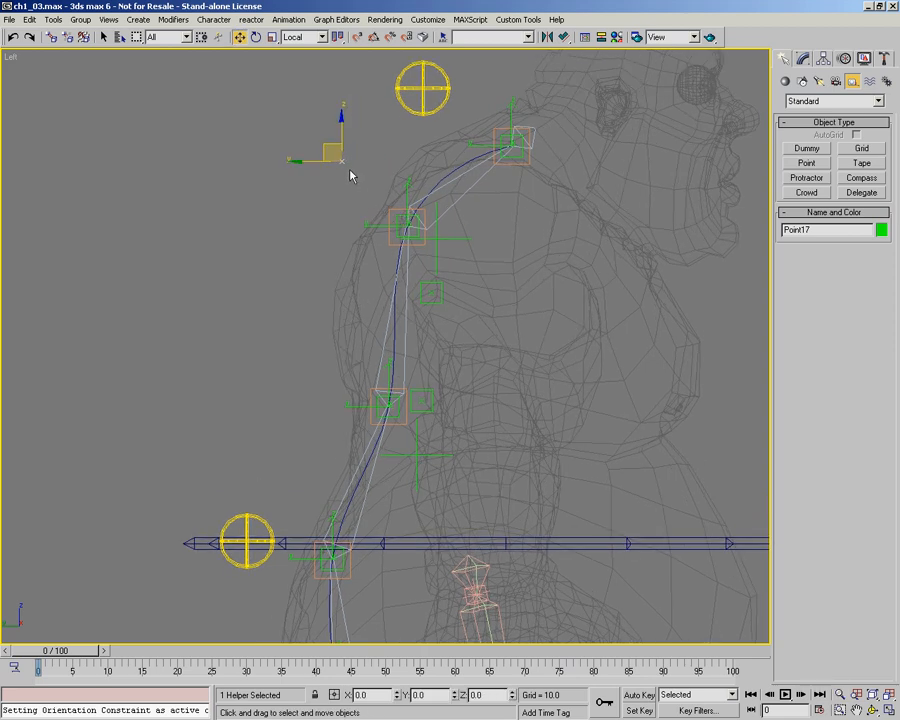
right_click(342, 227)
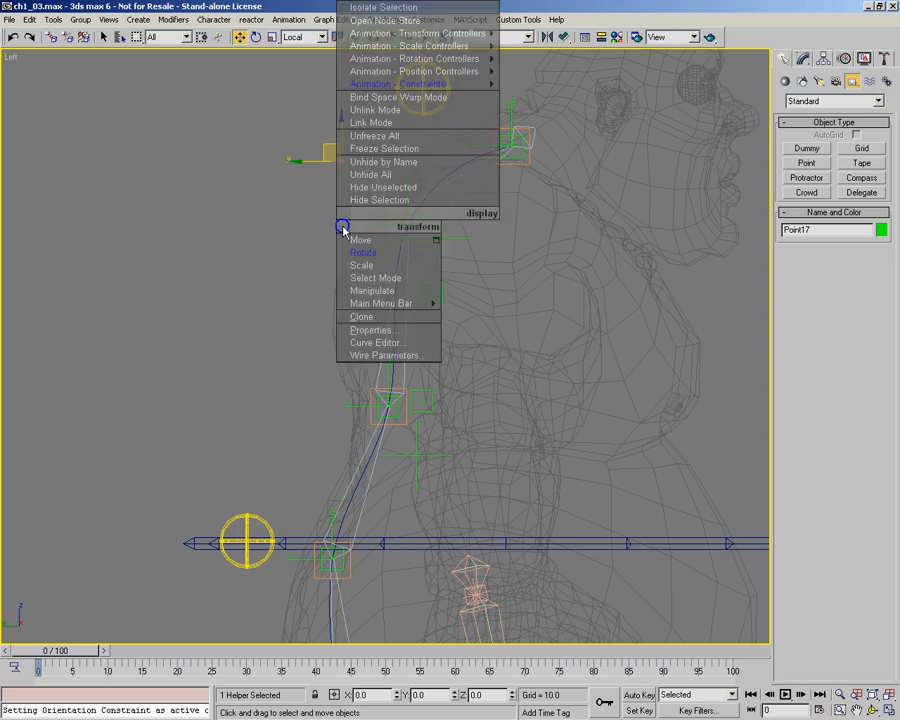
click(365, 122)
drag(340, 160, 368, 226)
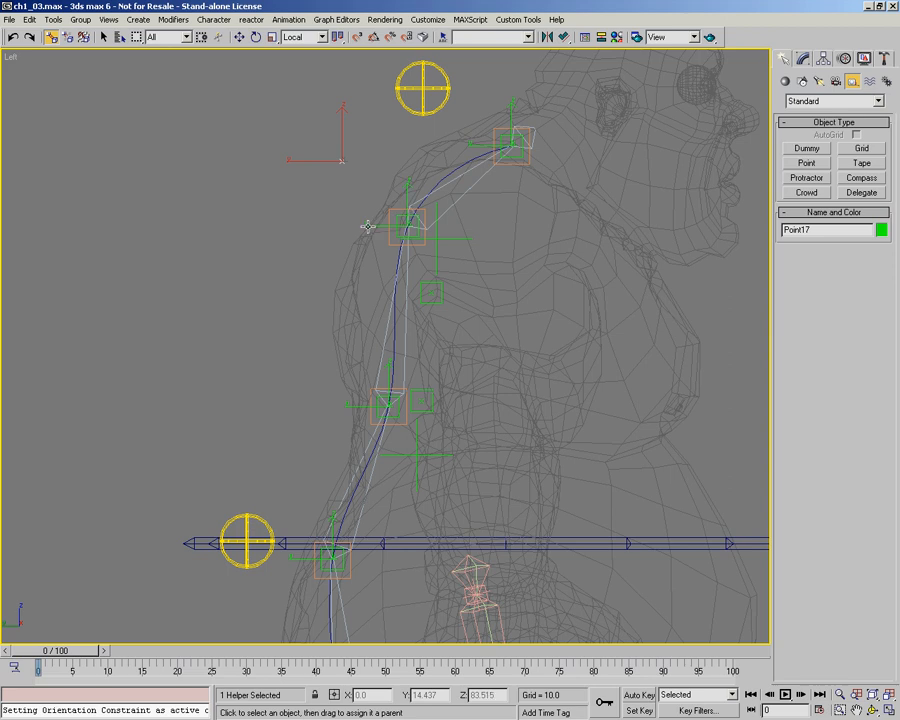
click(369, 225)
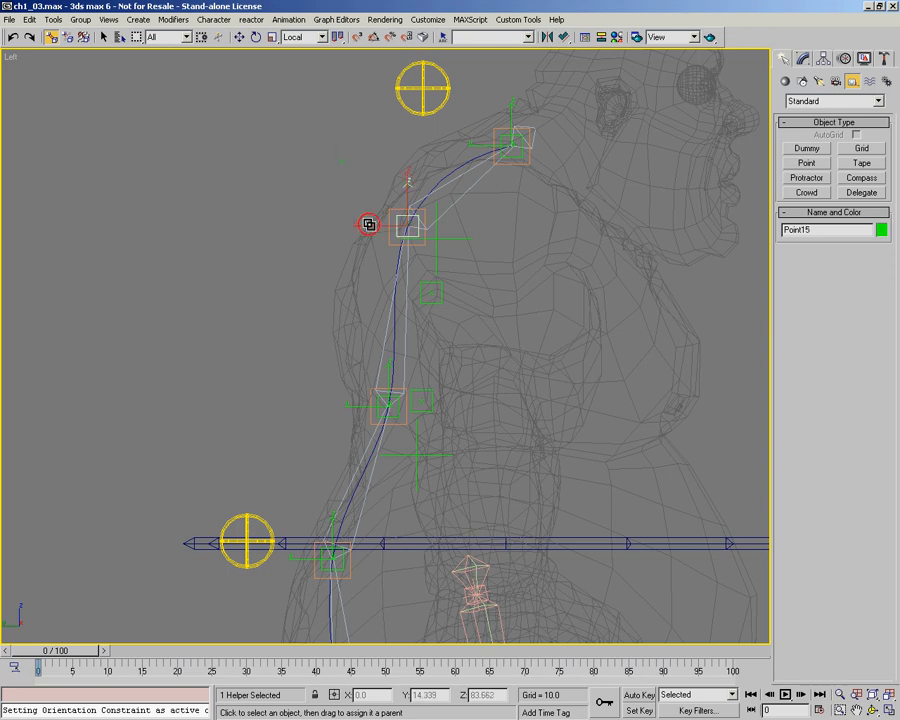
Step: Try rotating the CNT01 control to test the linked upper-back helper, and cancel the rotation
click(423, 117)
right_click(430, 224)
click(464, 250)
drag(498, 108, 422, 140)
right_click(500, 92)
right_click(422, 140)
Step: Nudge Point17 slightly up and closer to the character's upper back
click(343, 160)
right_click(352, 163)
click(376, 239)
mouse_move(336, 140)
mouse_down()
mouse_move(366, 136)
mouse_move(336, 137)
mouse_up()
click(453, 204)
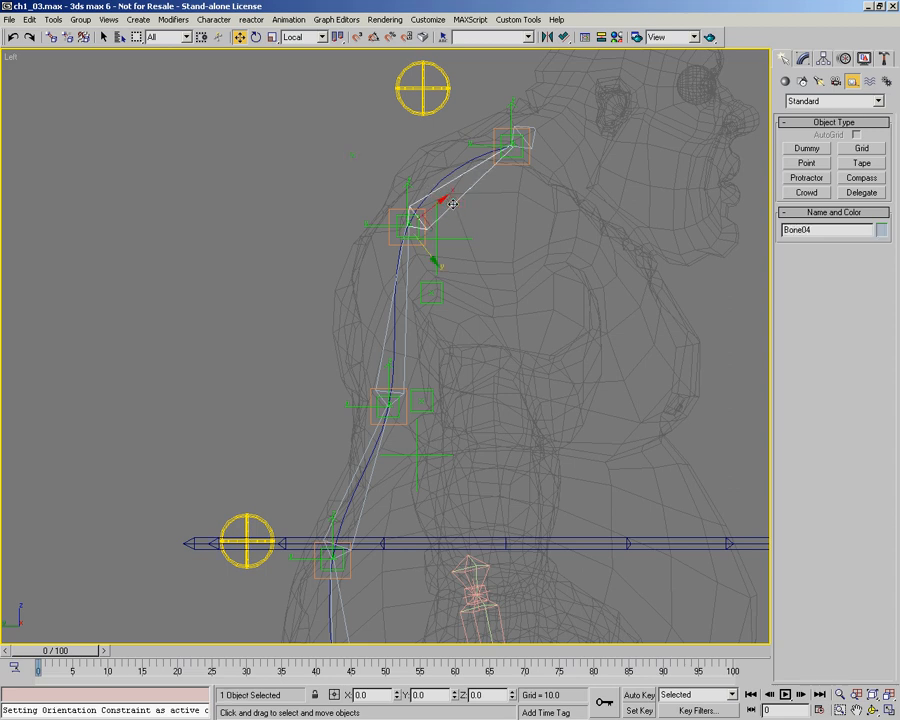
Step: Clone Point17 as a copy placed behind the mid-spine and link the copy to the Point14 helper
middle_drag(360, 165, 363, 104)
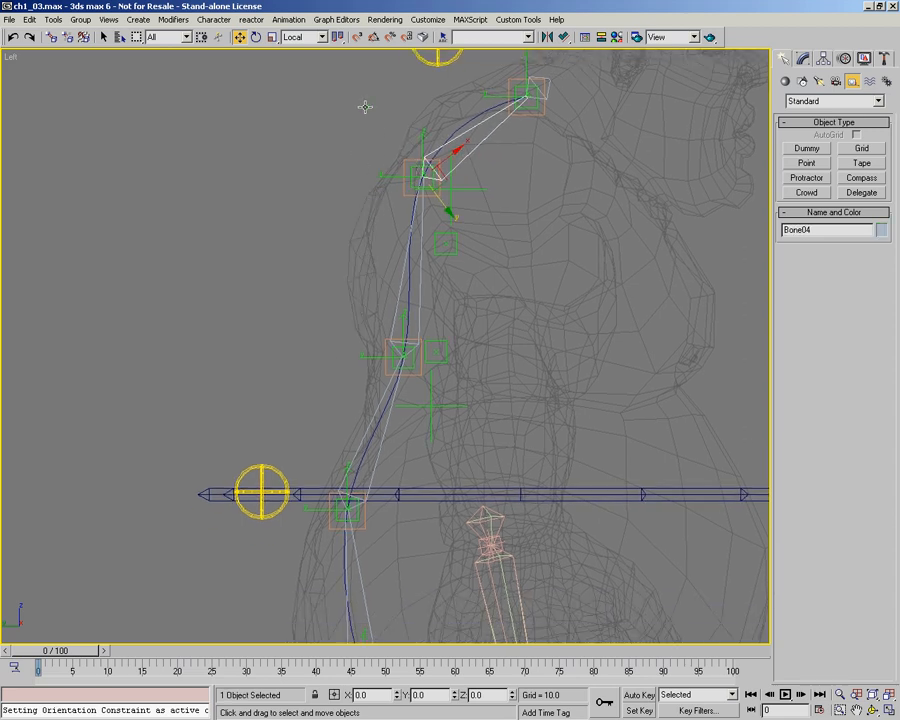
click(364, 104)
mouse_move(348, 88)
shift+mouse_down()
mouse_move(290, 144)
mouse_move(274, 377)
mouse_move(274, 318)
mouse_move(278, 324)
shift+mouse_up()
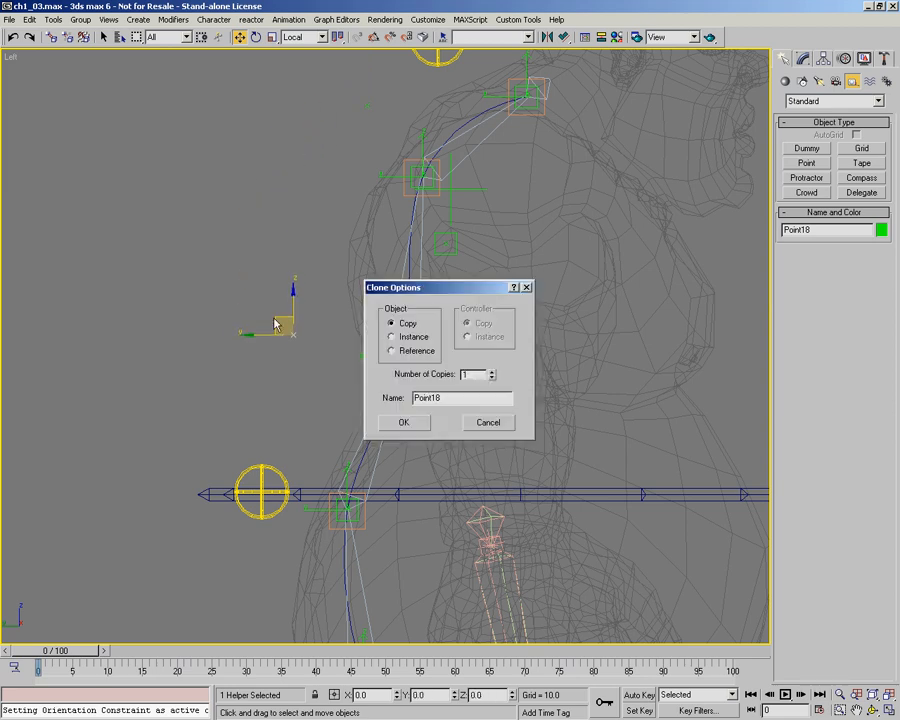
key(Return)
right_click(303, 318)
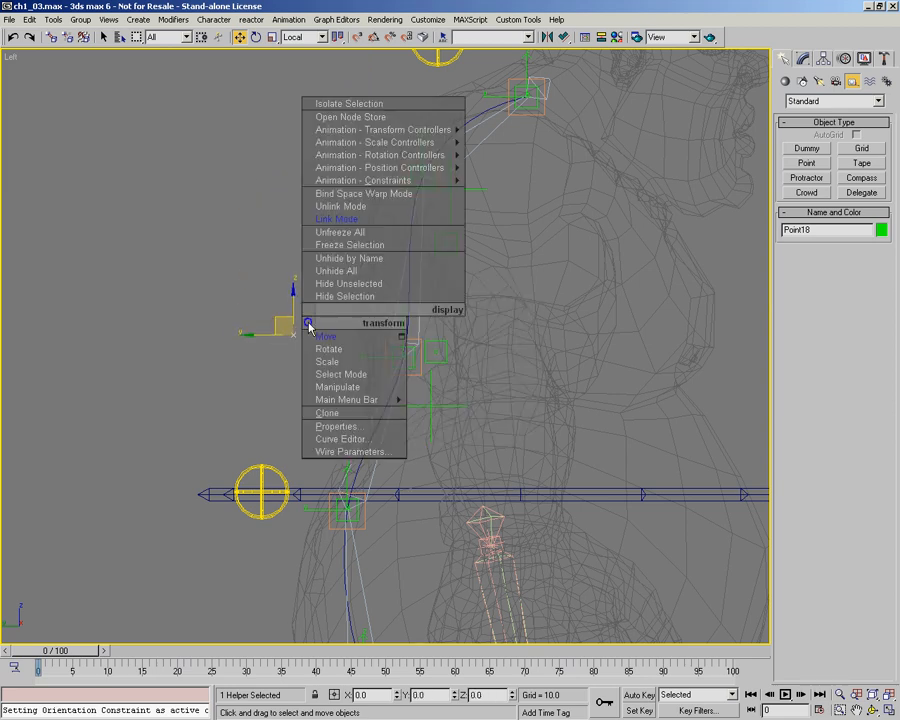
click(340, 219)
drag(295, 335, 365, 359)
Step: Clone Point18 as a copy placed behind the lower back near CNT02 and link it to the Point13 helper
middle_drag(410, 432, 337, 260)
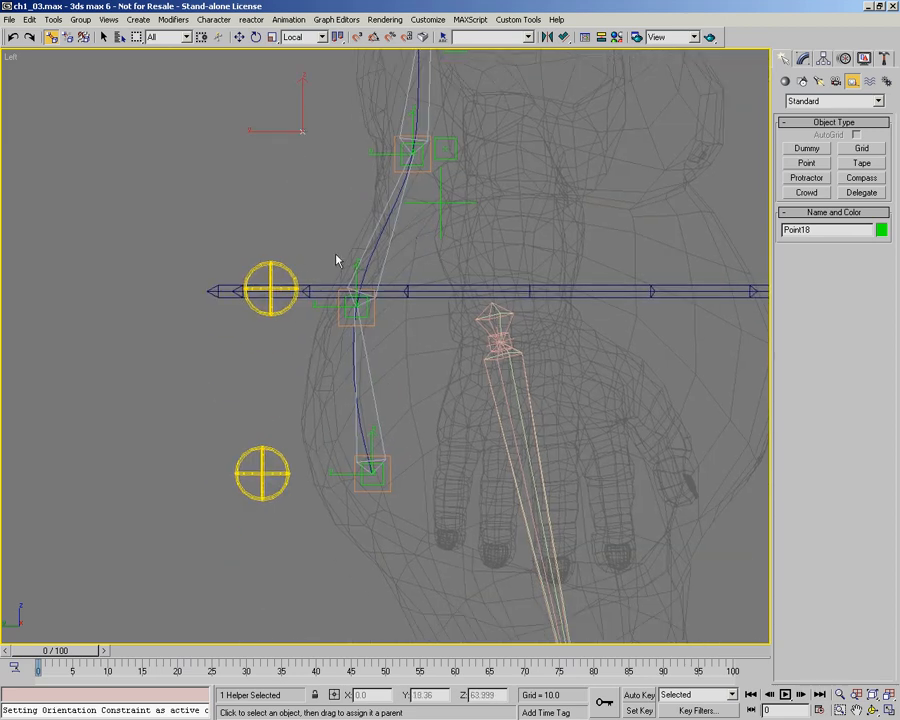
right_click(311, 150)
click(330, 295)
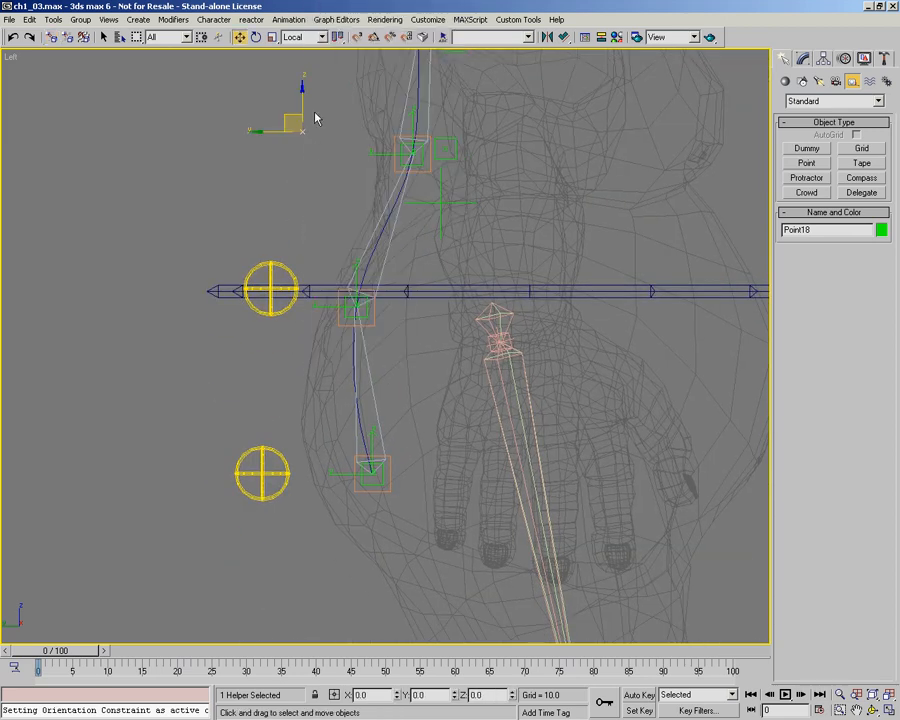
mouse_move(285, 115)
shift+mouse_down()
mouse_move(267, 317)
mouse_move(265, 238)
shift+mouse_up()
key(Return)
right_click(360, 298)
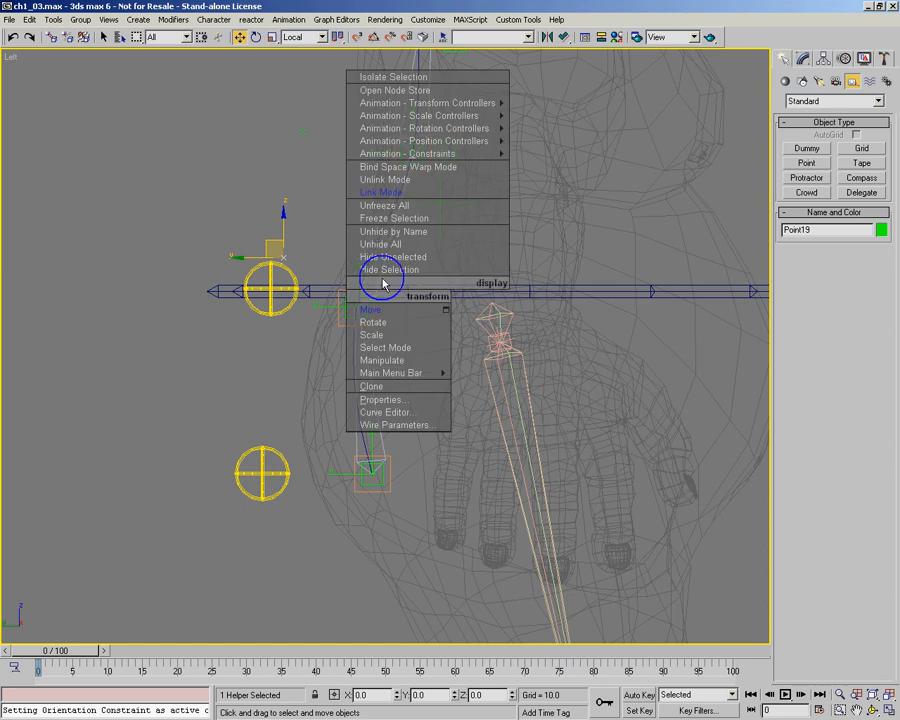
click(401, 194)
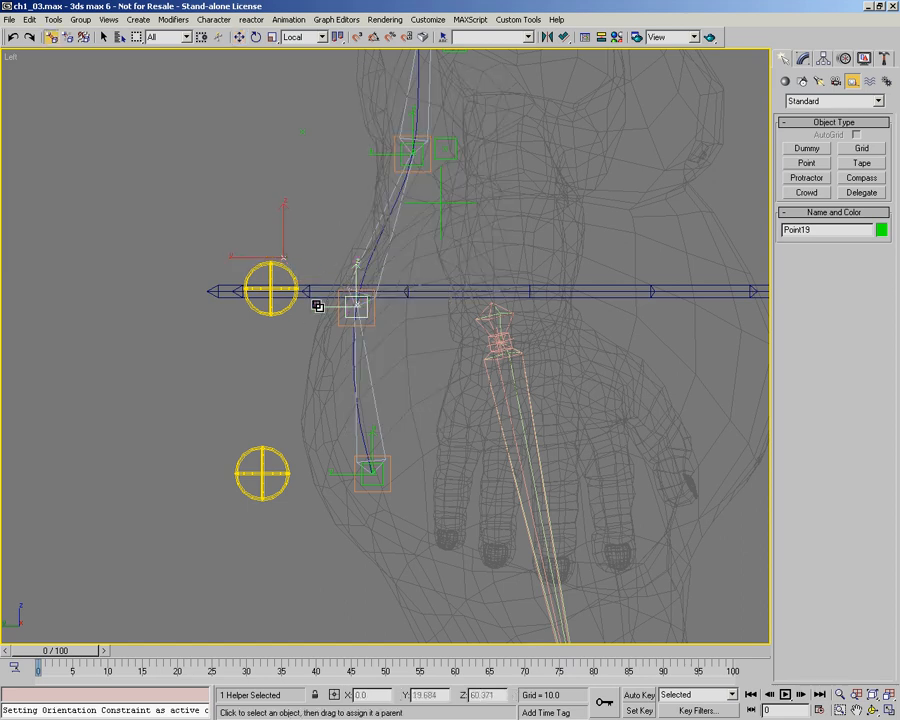
Step: Clone Point19 as a copy placed behind the base of the spine and link it to the lowest spine point helper
right_click(310, 240)
click(316, 248)
mouse_move(267, 240)
mouse_down()
mouse_move(284, 380)
mouse_move(258, 462)
mouse_move(290, 464)
mouse_up()
key(Return)
right_click(311, 461)
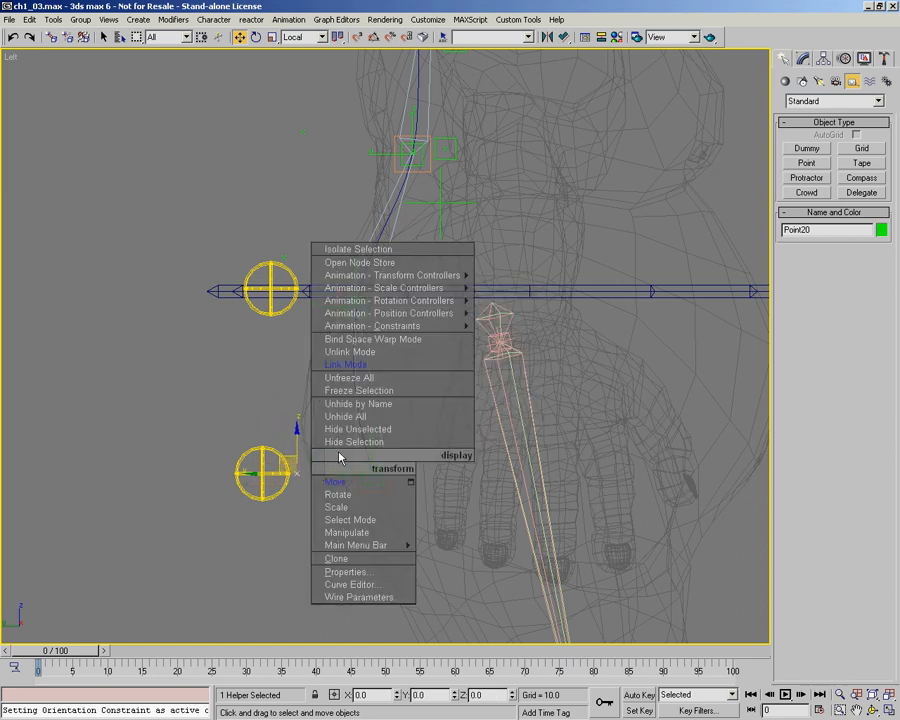
click(345, 364)
drag(372, 471, 328, 479)
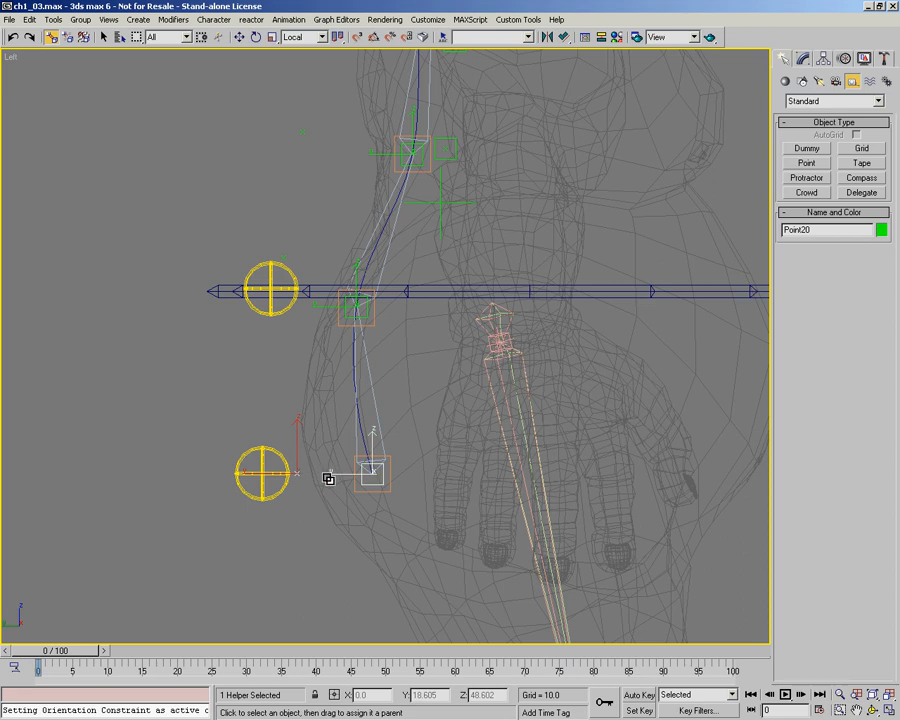
Step: Try rotating the CNT02 hip control to test the newly linked helpers, and cancel the rotation
middle_drag(394, 338, 340, 403)
scroll(341, 403, down, 3)
click(268, 354)
right_click(288, 362)
click(318, 381)
drag(289, 379, 362, 388)
right_click(362, 388)
Step: Orbit to an angled view and try rotating the CNT01 control, cancelling the rotation
alt+middle_drag(365, 386, 396, 290)
scroll(388, 250, down, 4)
middle_drag(388, 232, 348, 310)
click(350, 214)
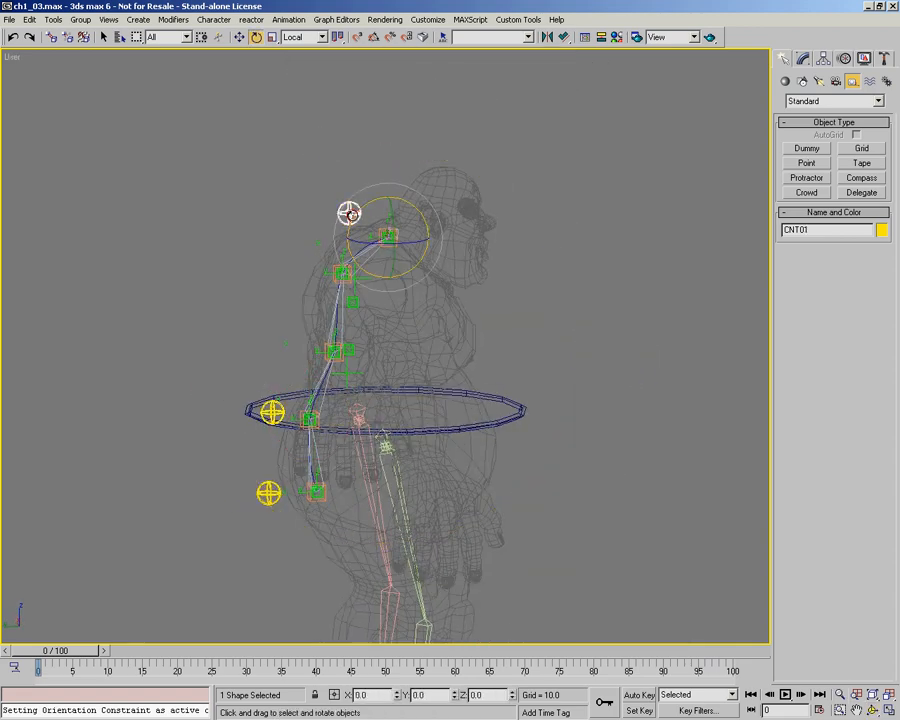
mouse_move(350, 214)
mouse_down()
mouse_move(358, 215)
mouse_move(351, 210)
mouse_up()
right_click(351, 210)
Step: Select the four spine bones in the Left view and give them small front fins, reduced from the default size, using Bone Tools
key(l)
key(z)
ctrl+alt+middle_drag(369, 234, 381, 447)
middle_drag(386, 365, 414, 241)
click(403, 250)
middle_drag(414, 241, 387, 230)
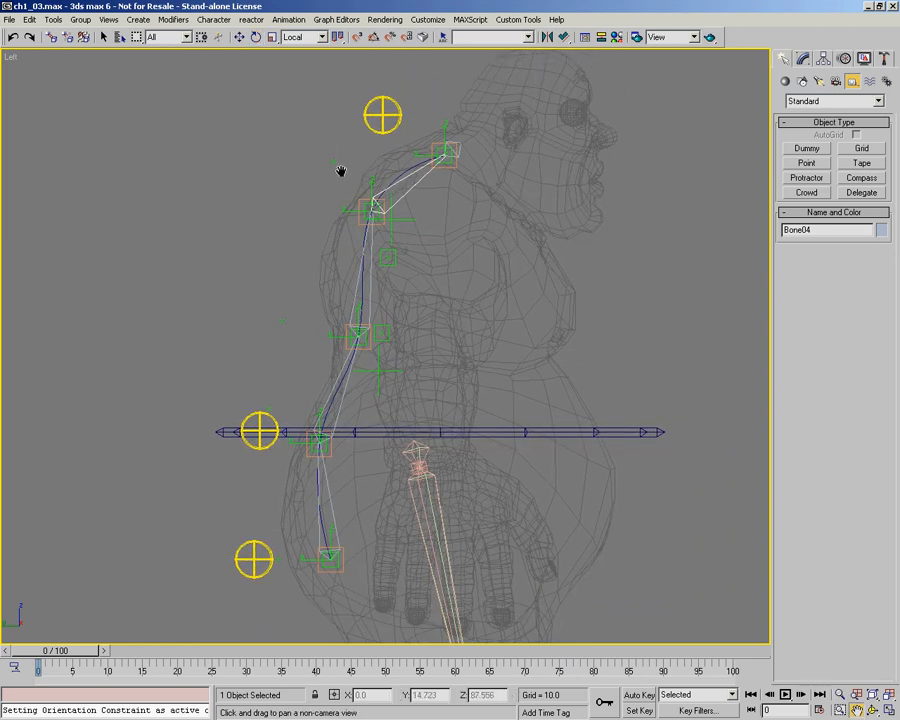
right_click(370, 287)
ctrl+click(364, 338)
ctrl+click(346, 383)
ctrl+click(329, 486)
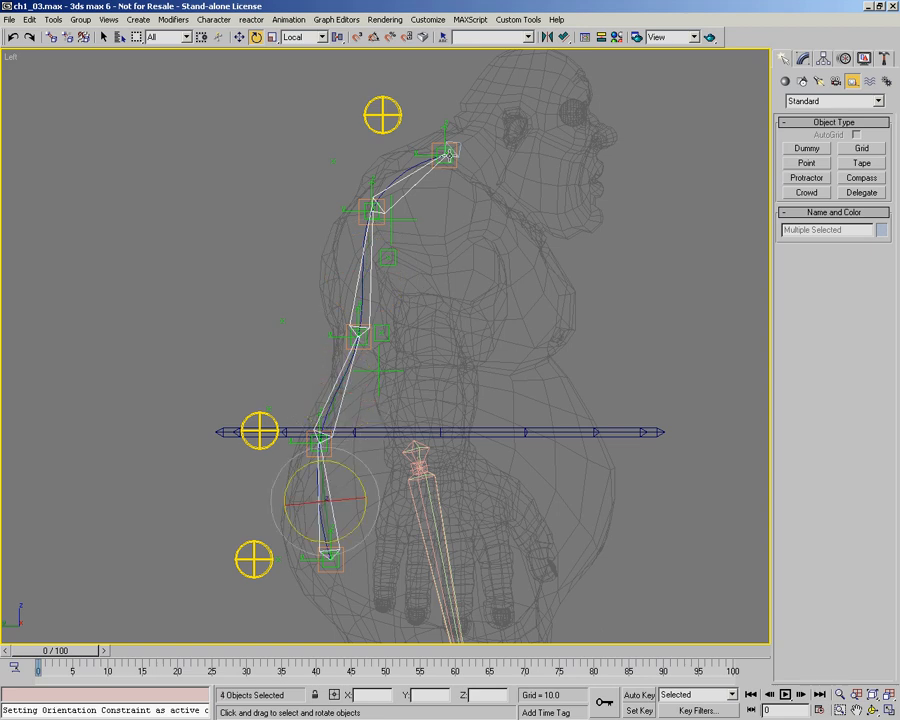
right_click(177, 319)
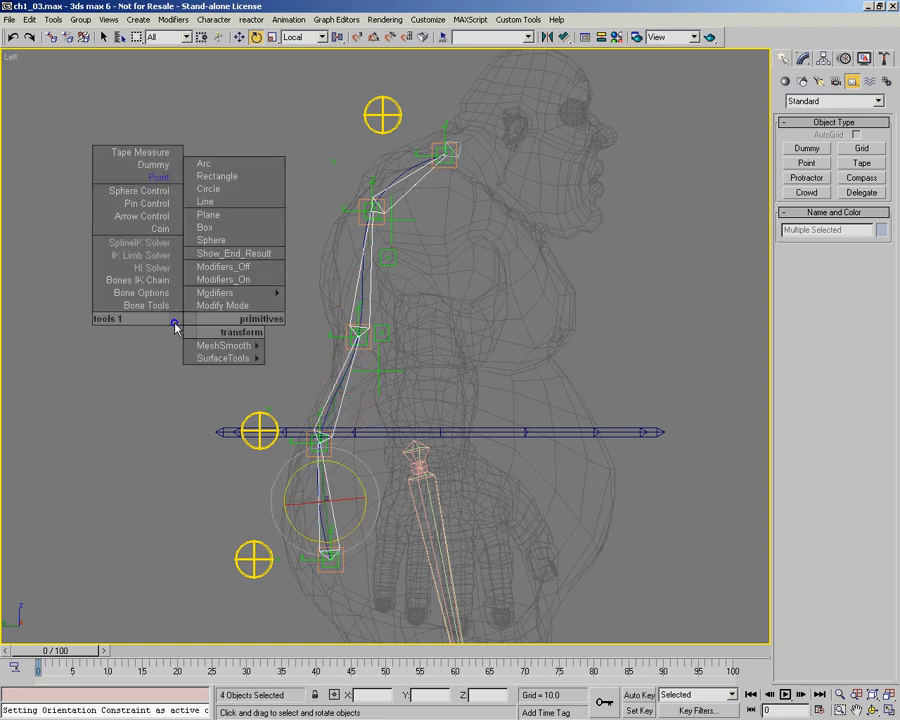
click(125, 303)
click(102, 374)
click(51, 346)
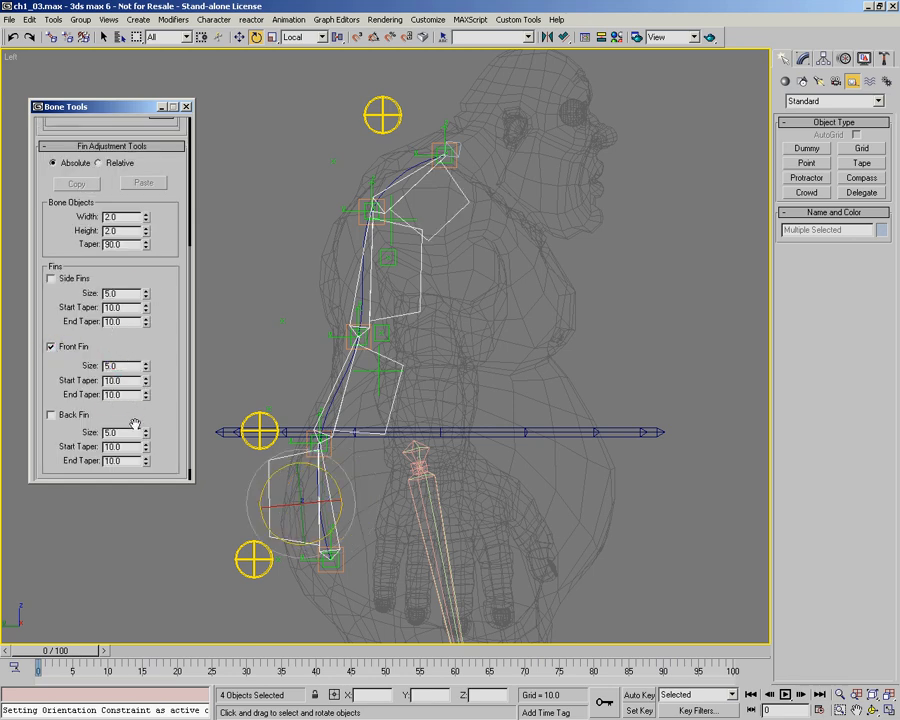
drag(146, 369, 145, 410)
click(186, 106)
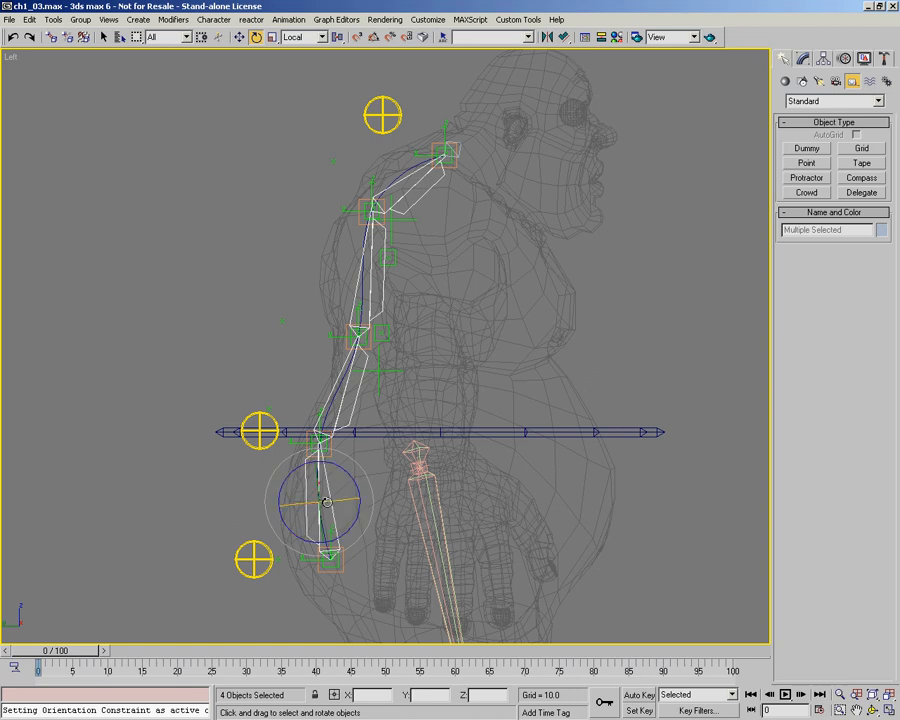
Step: Replace the World upnode of Bone01's LookAt constraint with Point20, the helper behind the base of the spine
middle_drag(369, 444, 362, 405)
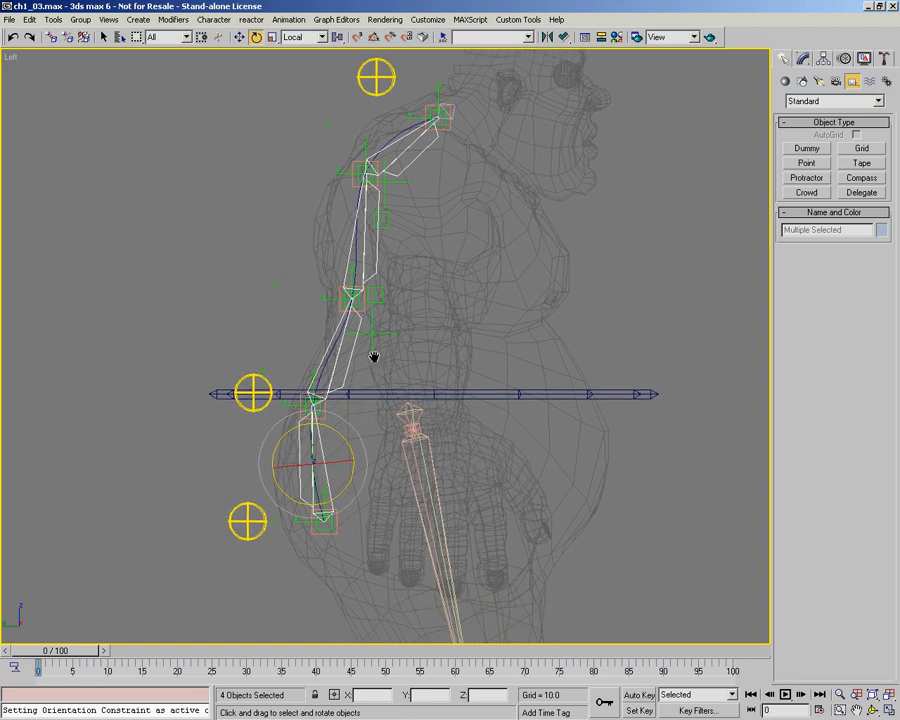
middle_drag(374, 358, 372, 401)
key(alt+z)
drag(304, 569, 307, 524)
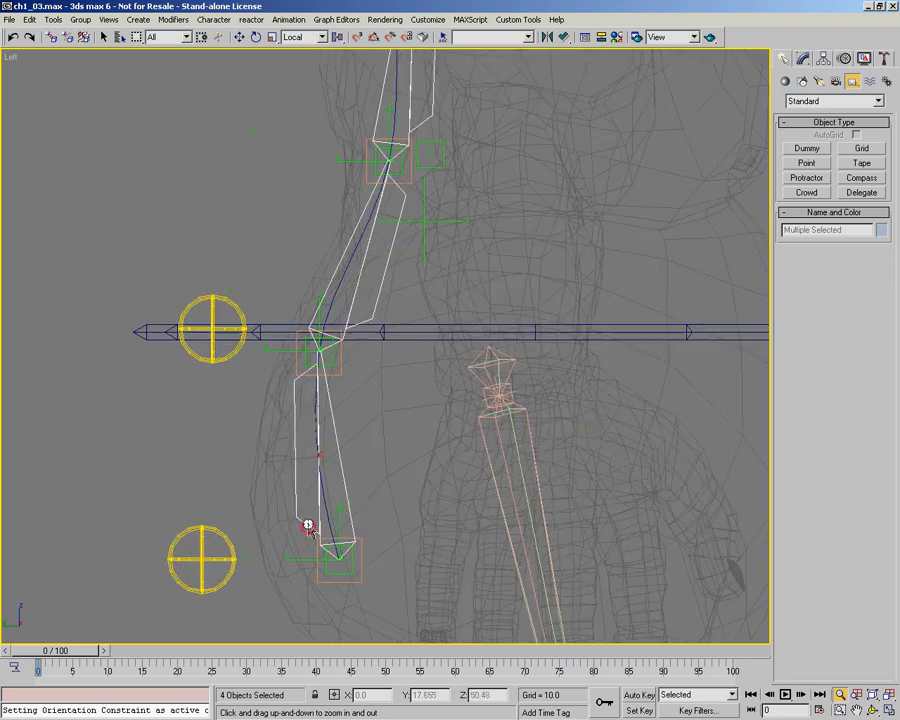
click(844, 58)
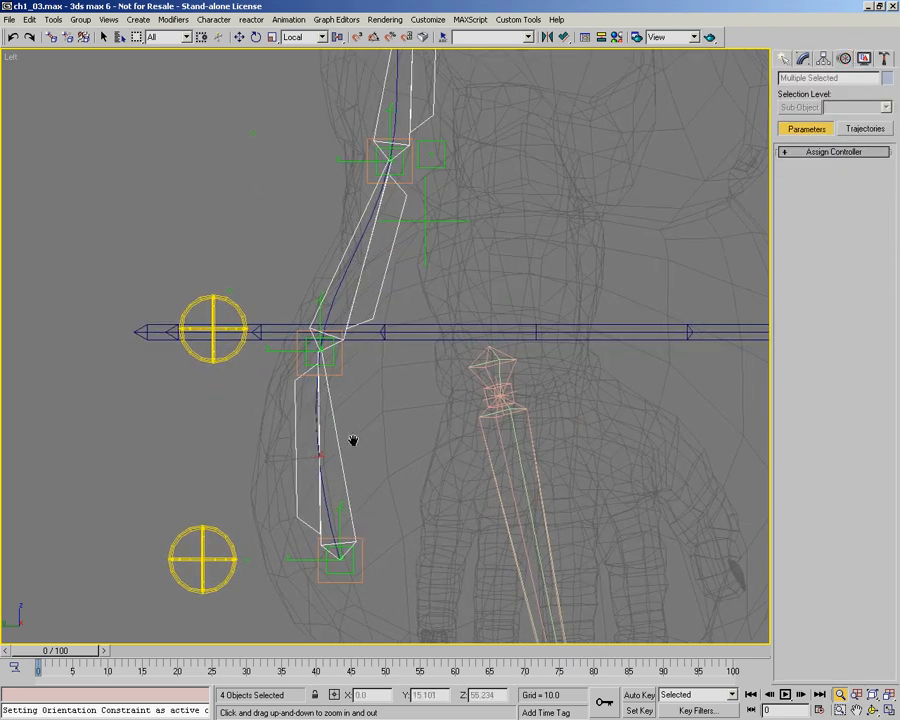
middle_drag(354, 438, 396, 386)
key(e)
click(424, 416)
click(343, 416)
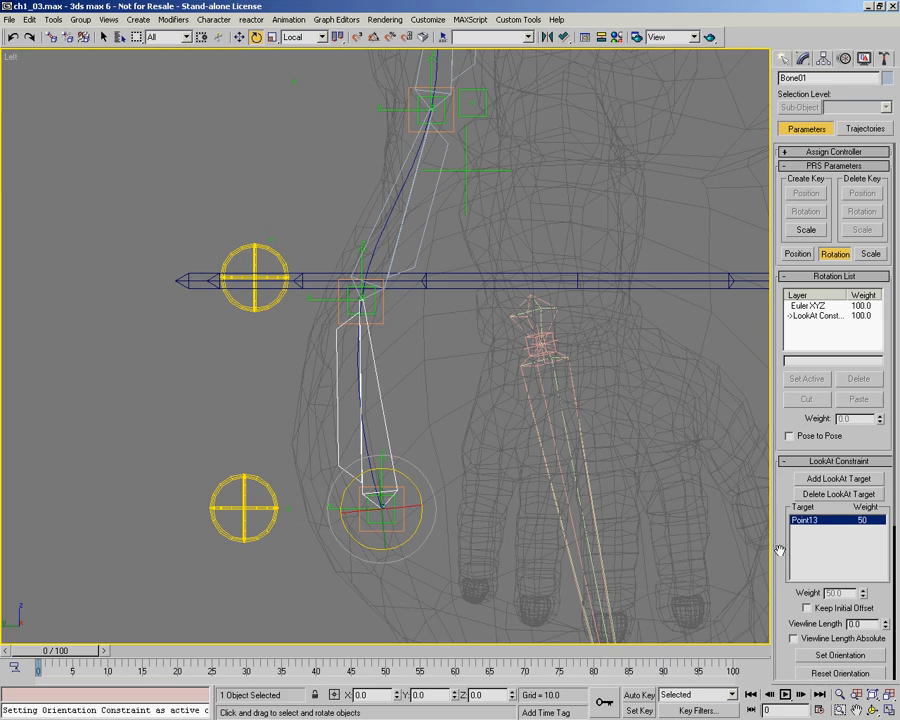
drag(779, 549, 807, 237)
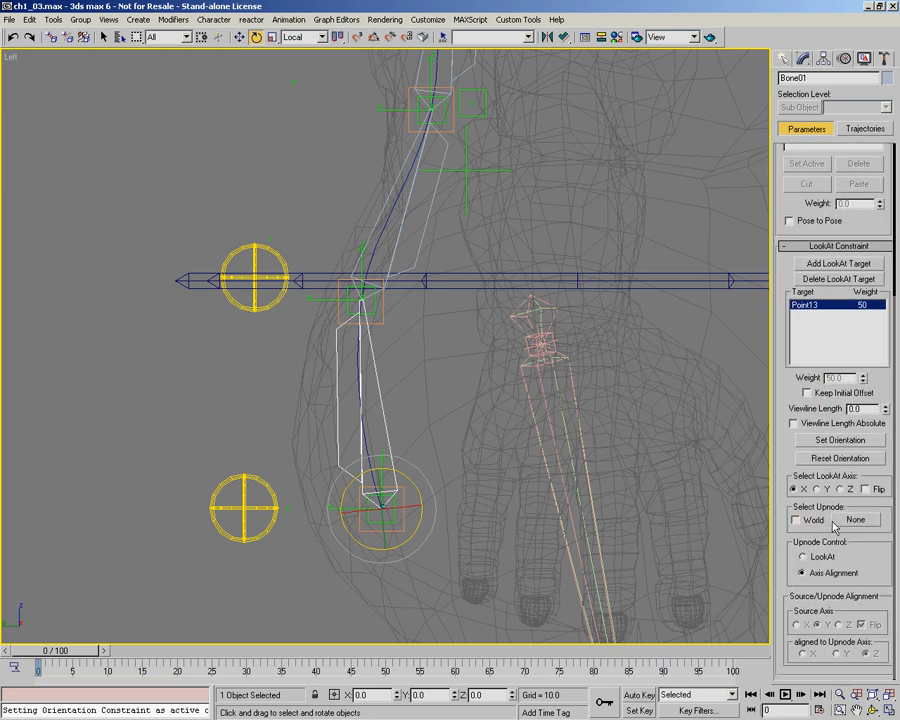
click(855, 519)
click(289, 509)
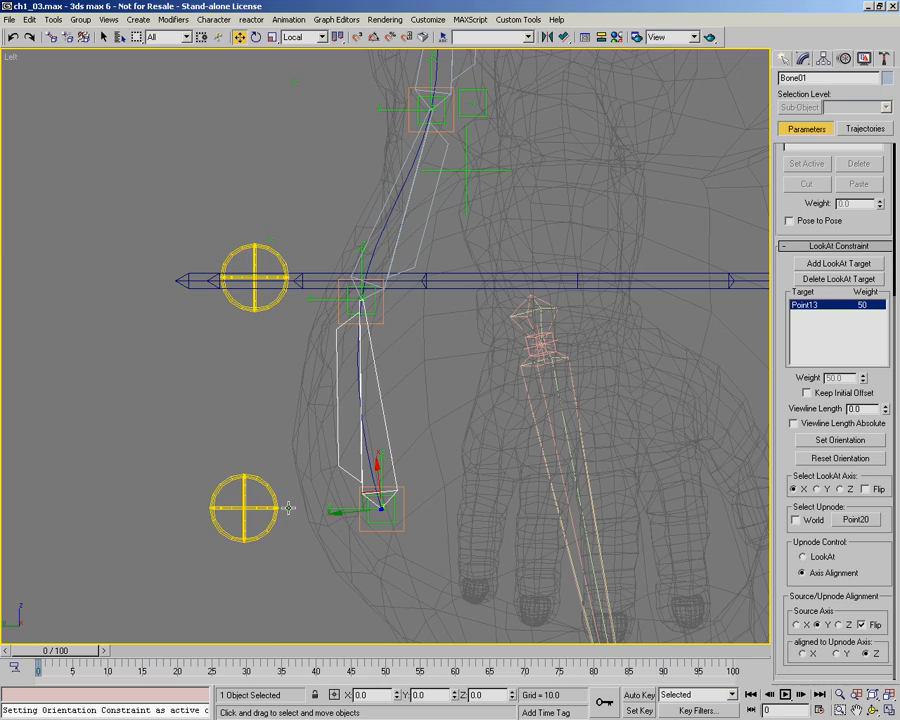
Step: Set Point19 as the upnode of Bone02's LookAt constraint instead of World, and turn off its source axis flip
middle_drag(538, 247, 521, 254)
click(404, 245)
click(855, 519)
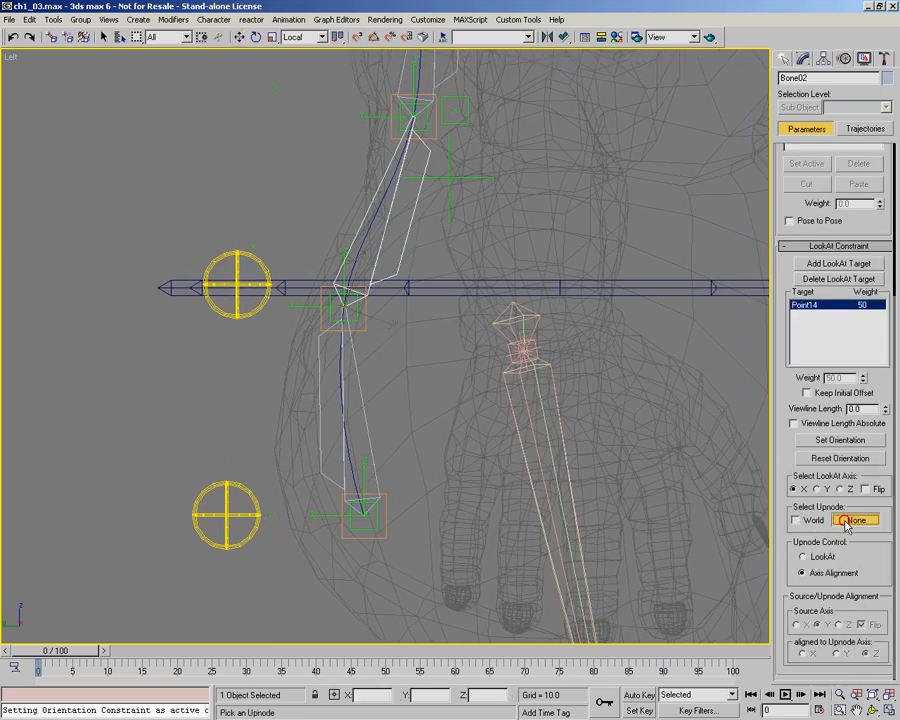
click(255, 245)
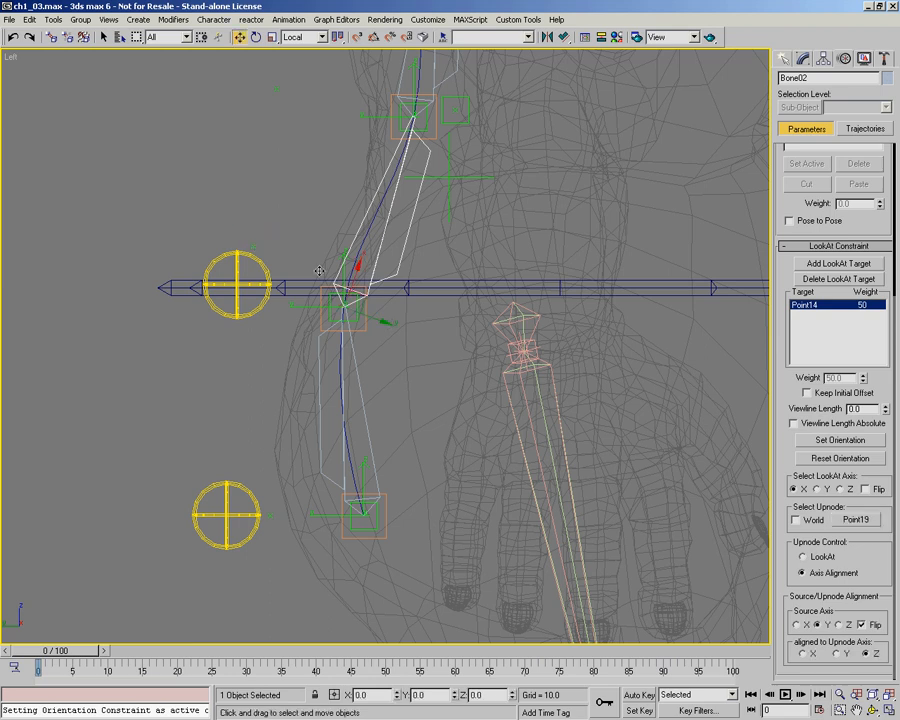
click(863, 625)
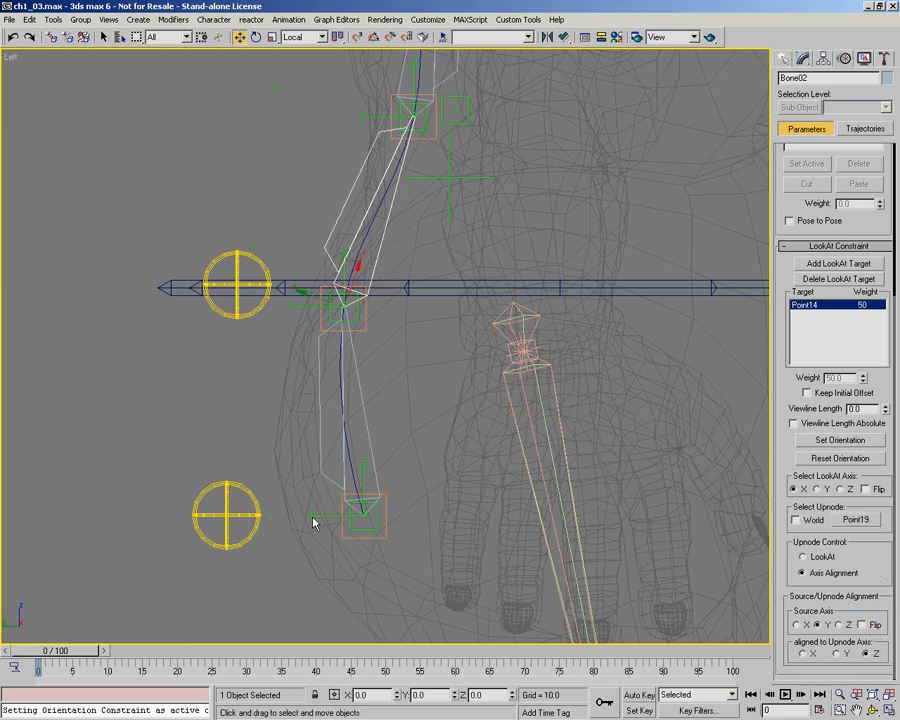
Step: Switch the upnode control to LookAt for Bone01 and Bone02, and turn Bone02's source axis flip back on
click(549, 523)
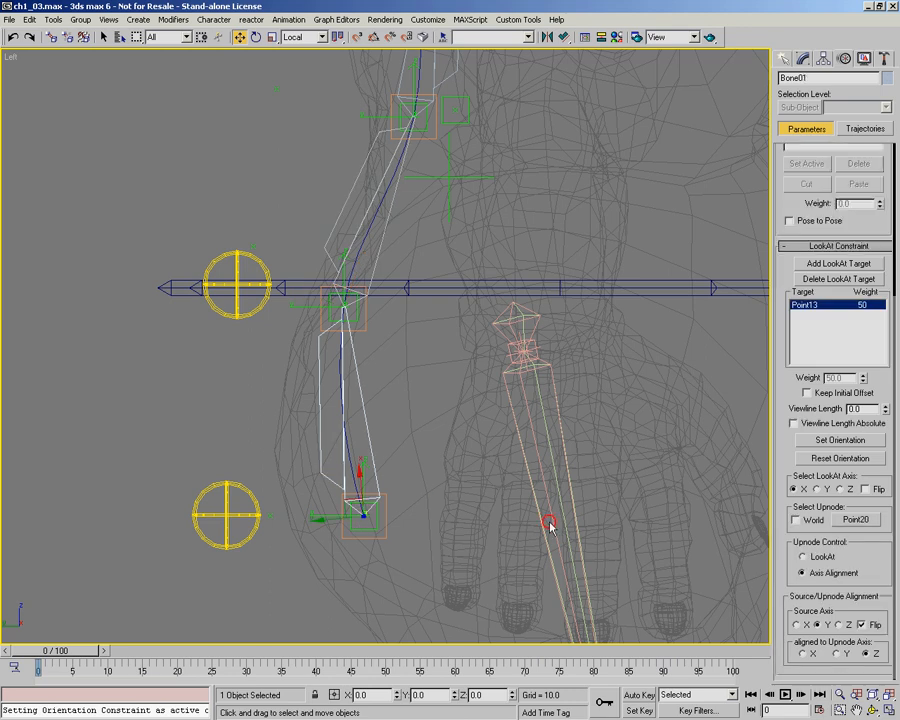
click(803, 557)
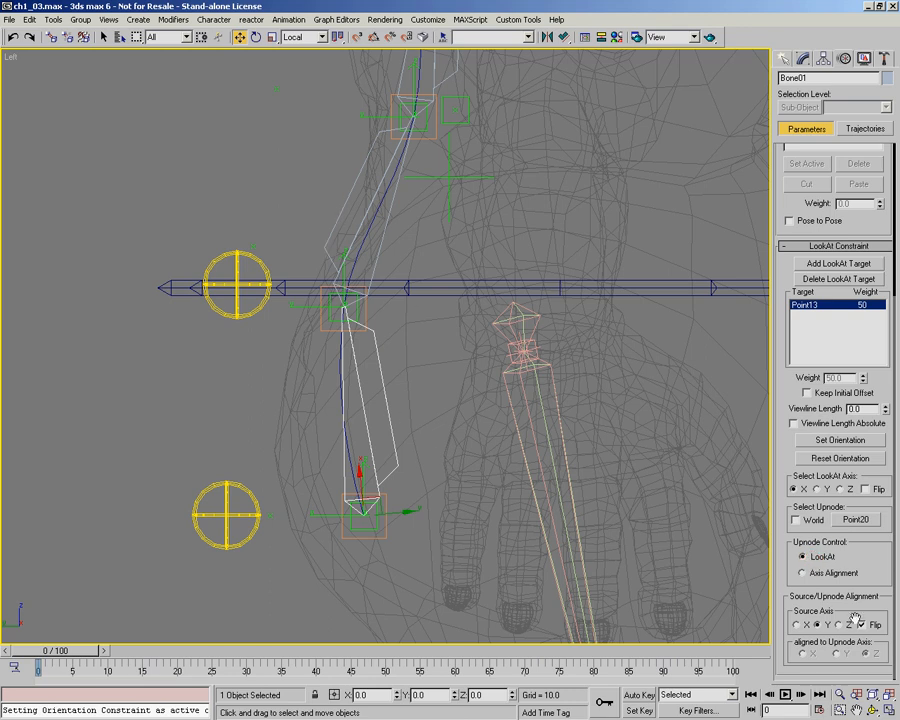
click(326, 250)
click(812, 560)
click(869, 625)
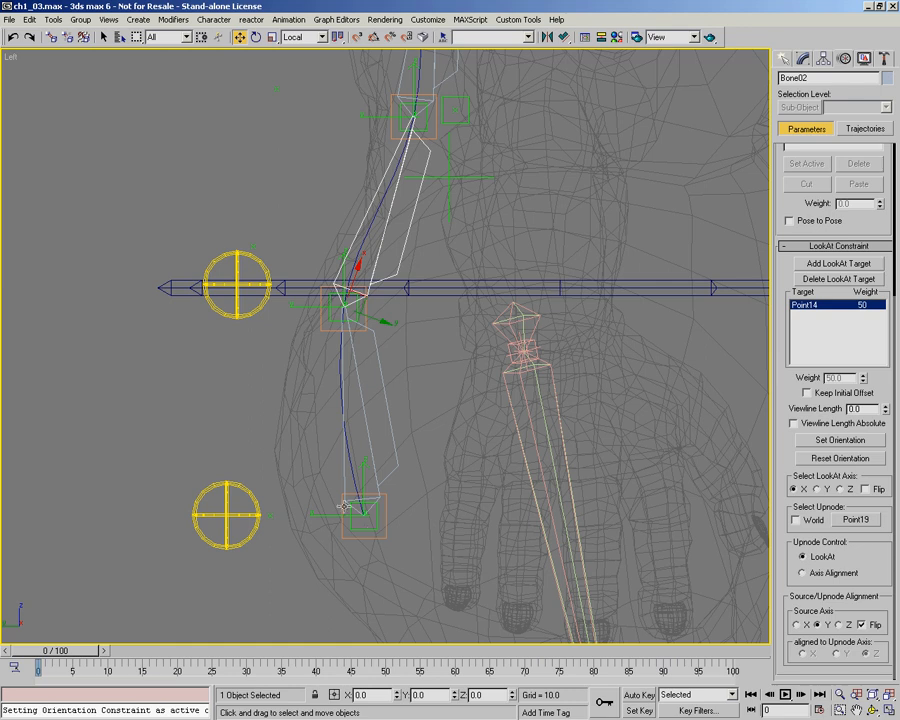
click(397, 459)
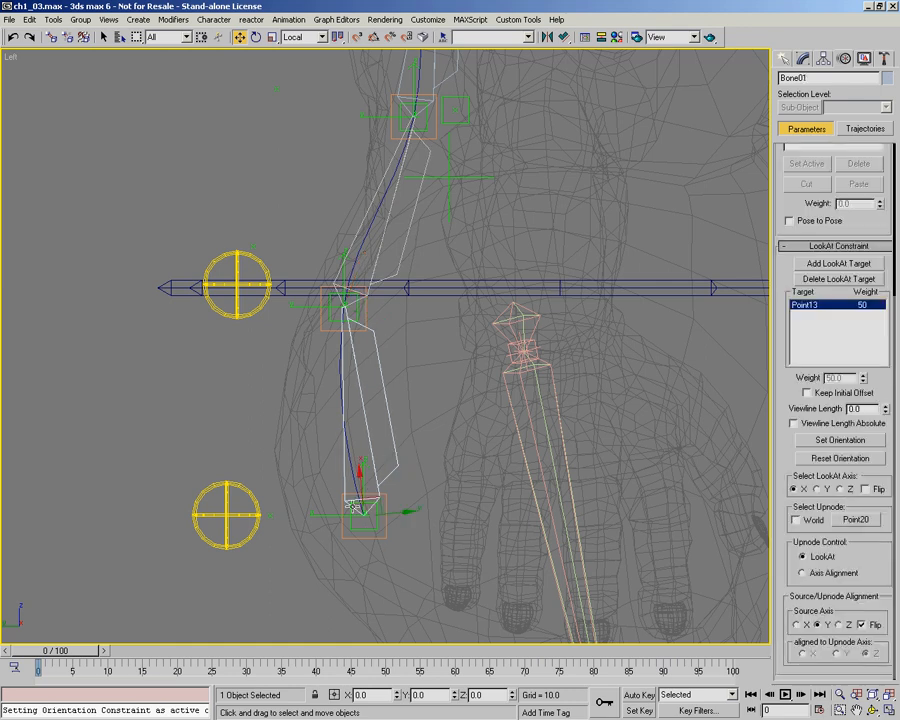
Step: Try moving the Point20 and Point19 upnode helpers in an angled view to test the bones, cancelling the moves
click(267, 514)
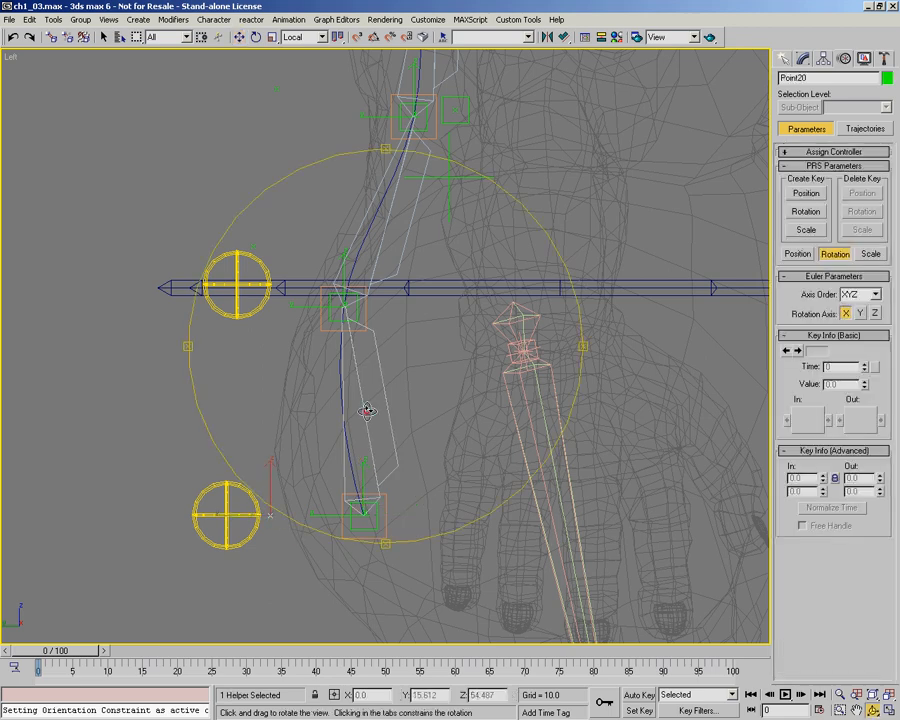
alt+middle_drag(309, 412, 392, 455)
right_click(391, 456)
click(385, 472)
mouse_move(250, 495)
mouse_down()
mouse_move(257, 490)
mouse_move(301, 538)
mouse_move(225, 468)
mouse_move(311, 536)
mouse_move(250, 500)
mouse_up()
key(F3)
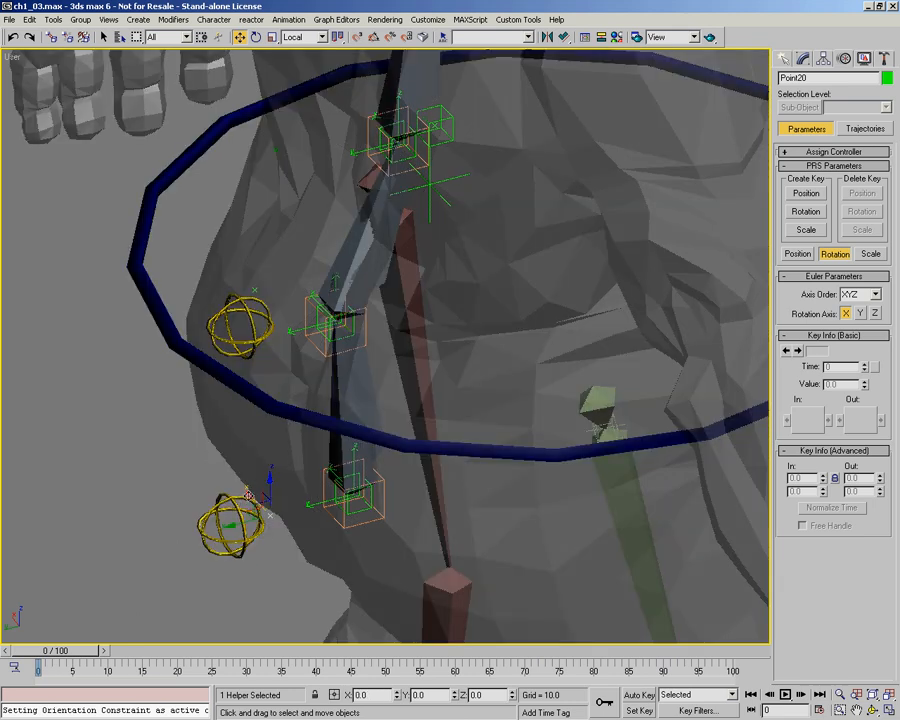
click(253, 288)
key(F3)
drag(232, 266, 334, 399)
right_click(334, 399)
Step: Return to the Left view and set Point18 as the upnode of Bone03's LookAt constraint instead of World
key(l)
ctrl+alt+middle_drag(317, 197, 336, 235)
drag(336, 235, 315, 293)
right_click(364, 282)
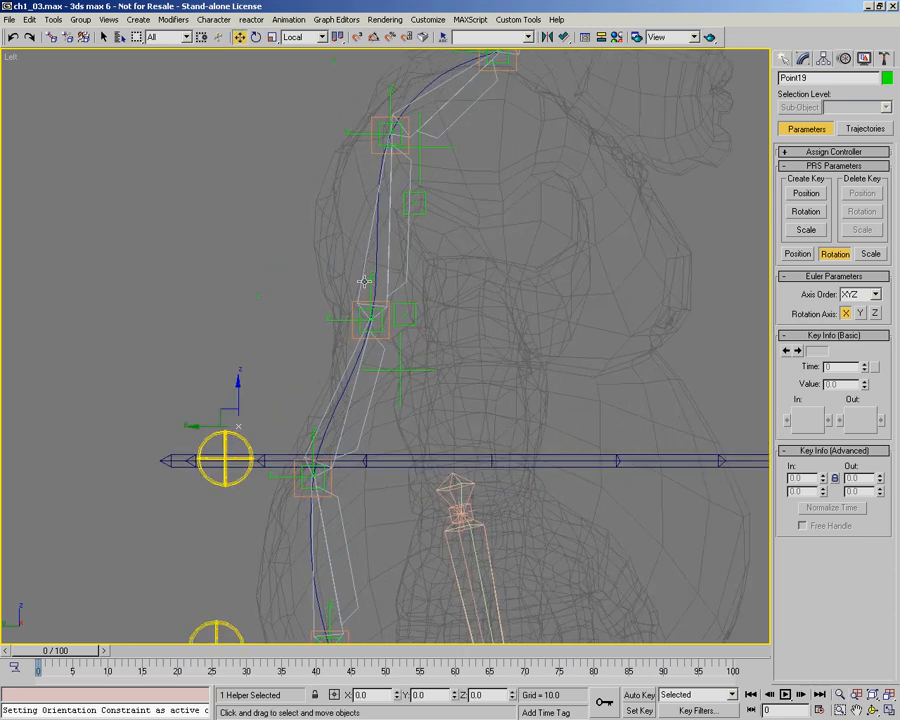
click(368, 308)
drag(777, 557, 808, 330)
click(796, 520)
click(855, 519)
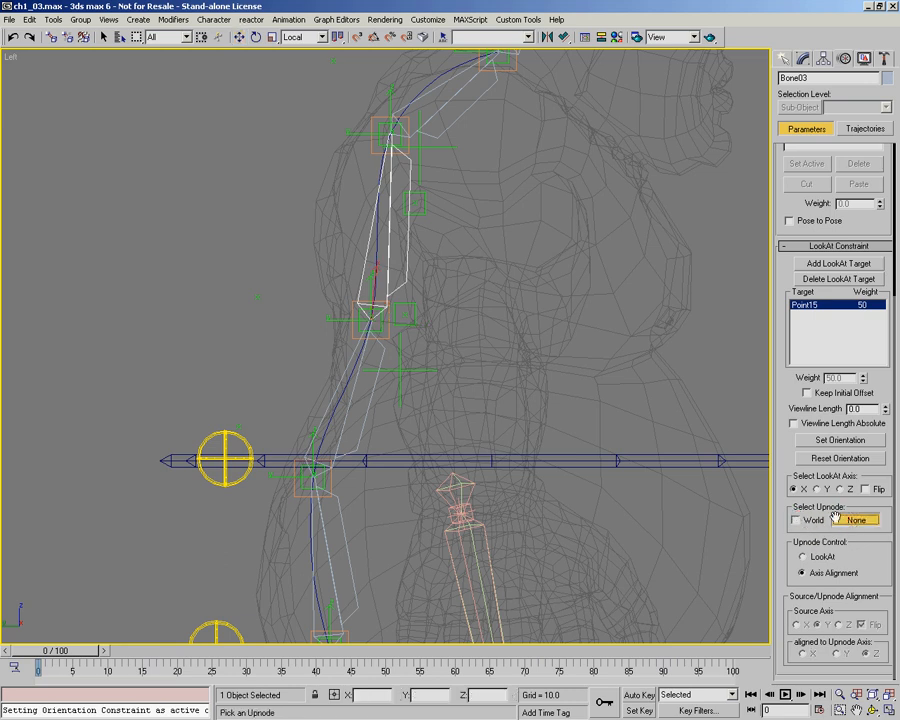
click(256, 296)
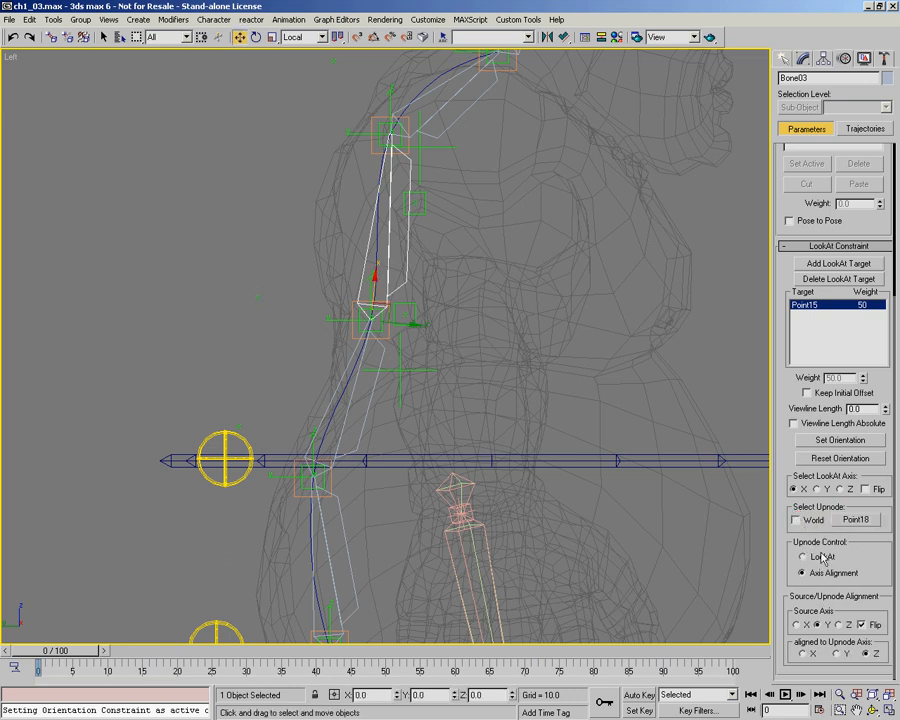
Step: Set Point17 as the upnode of Bone04's LookAt constraint instead of World, with LookAt as the upnode control
middle_drag(683, 516, 817, 208)
click(418, 286)
click(798, 520)
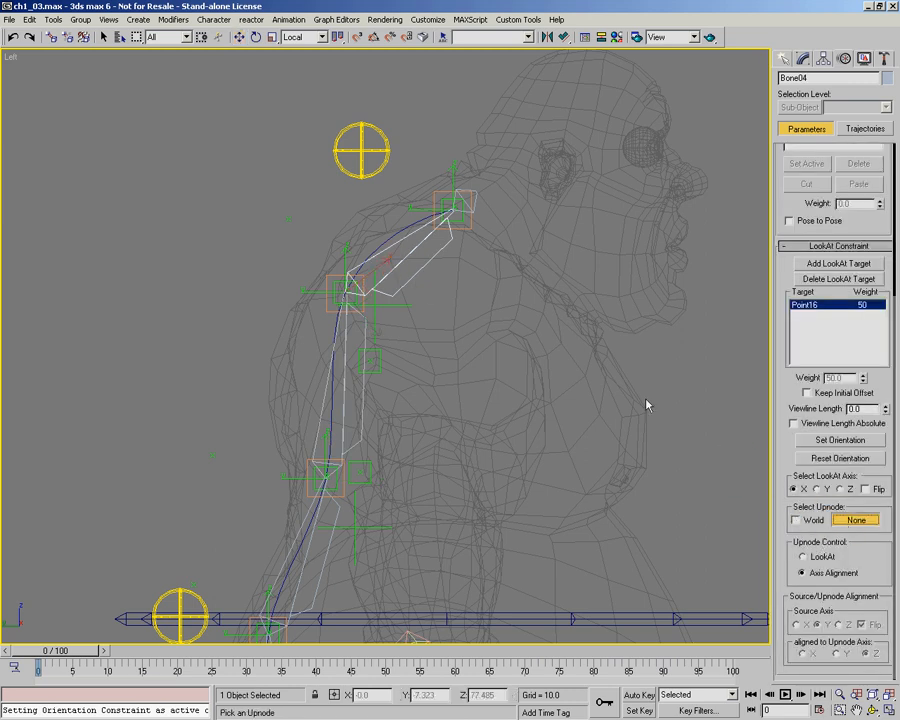
click(368, 261)
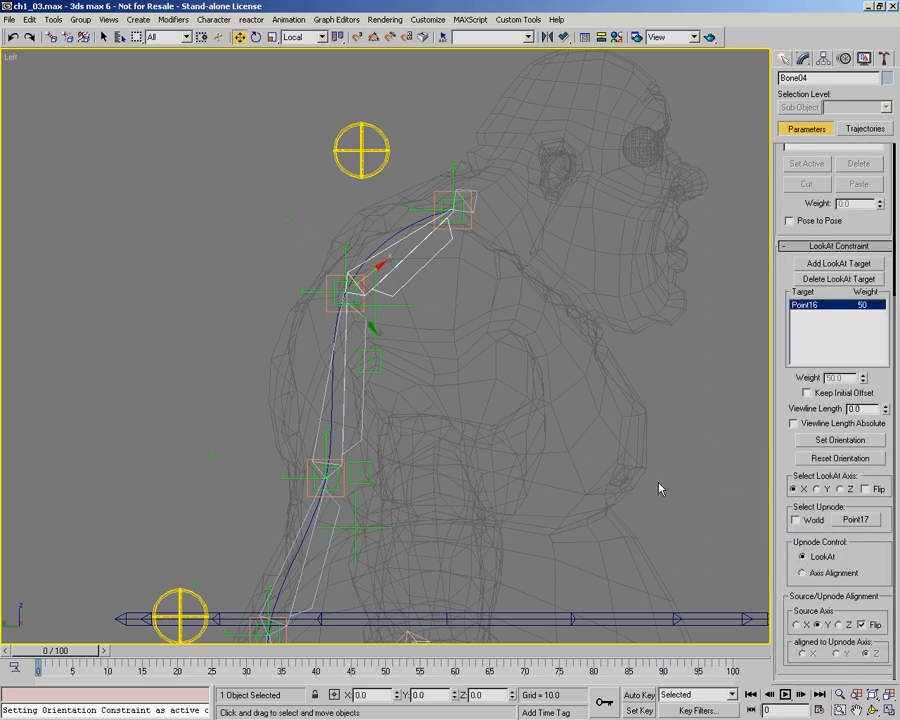
Step: Try rotating the CNT01 control about its local Z axis to test the spine twist, cancelling the rotation
middle_drag(455, 328, 444, 273)
scroll(444, 273, down, 4)
right_click(454, 292)
click(484, 323)
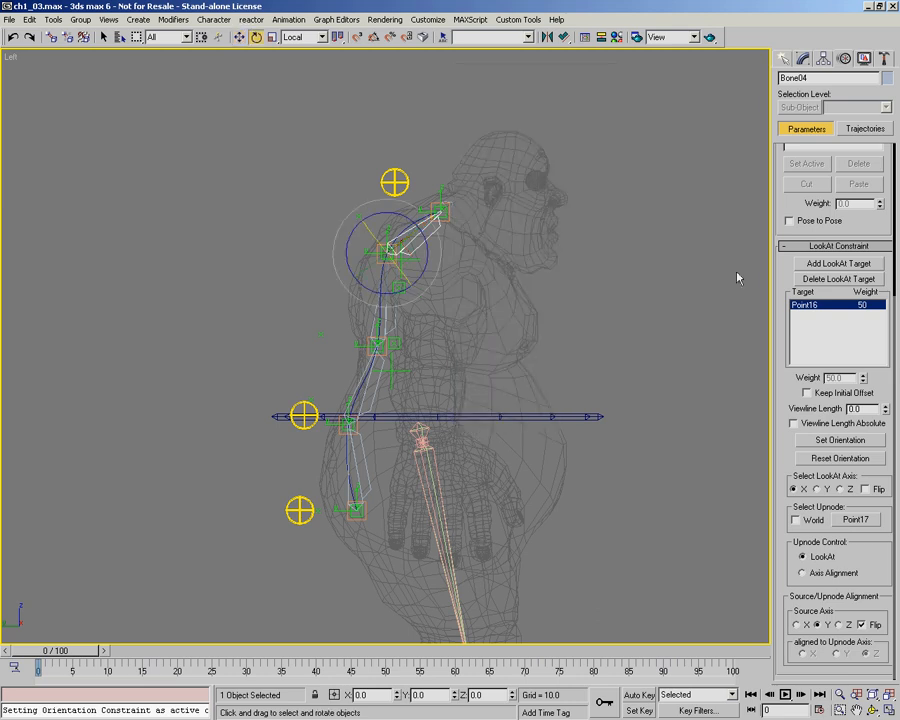
click(782, 60)
click(395, 181)
drag(468, 214, 490, 221)
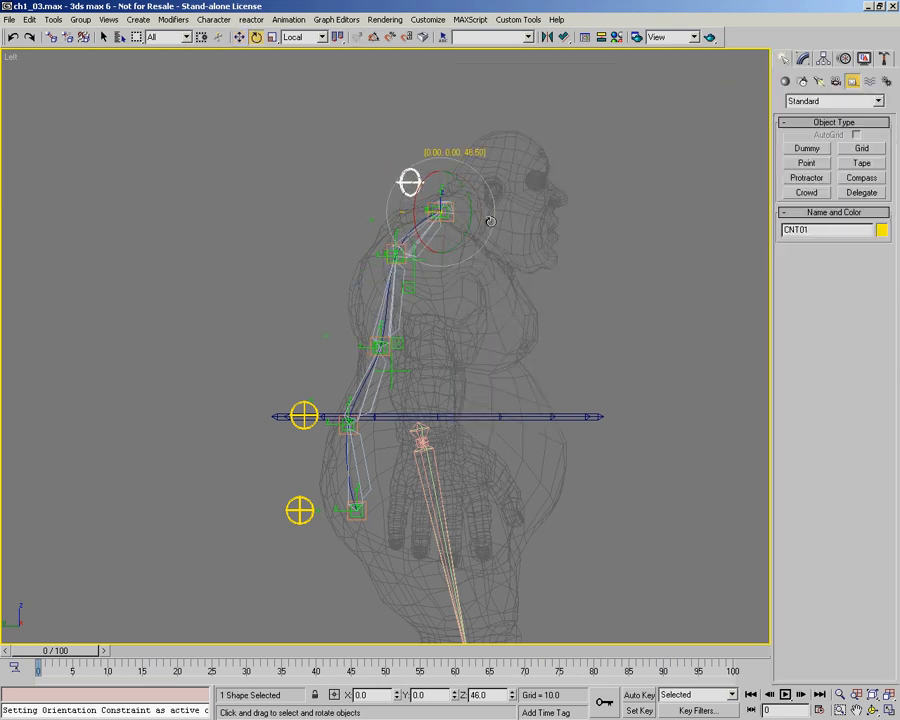
Step: Try moving the Point18 upnode helper in an angled view to test Bone03, cancelling the move
key(ctrl+r)
drag(376, 342, 422, 358)
ctrl+alt+middle_drag(422, 358, 295, 341)
click(295, 347)
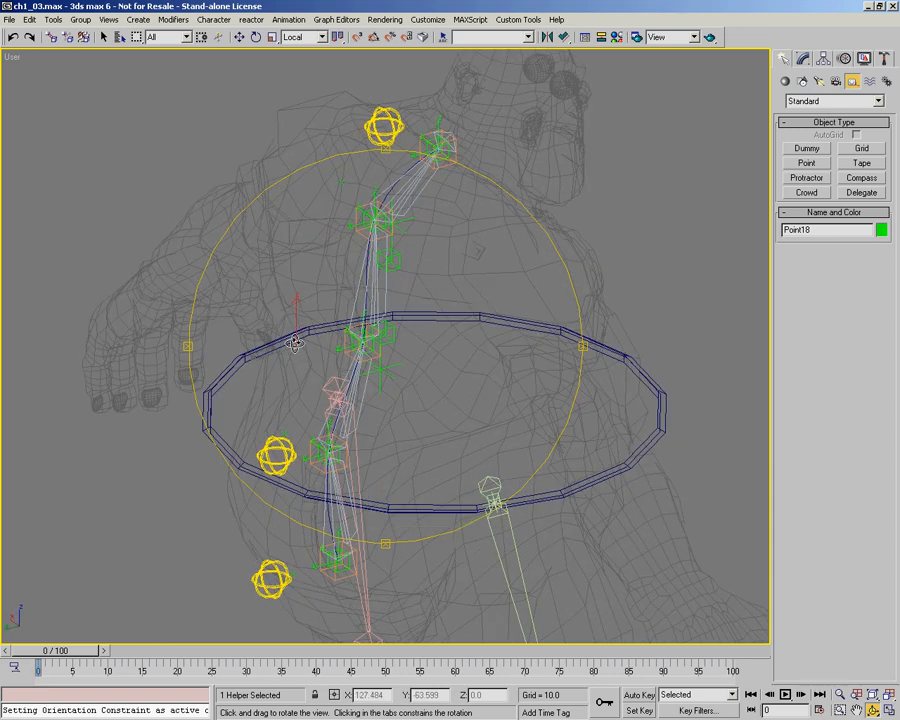
right_click(317, 364)
click(338, 382)
drag(278, 335, 237, 305)
right_click(237, 305)
mouse_move(338, 391)
alt+middle_down()
mouse_move(321, 362)
mouse_move(354, 368)
mouse_move(340, 368)
alt+middle_up()
scroll(307, 384, up, 2)
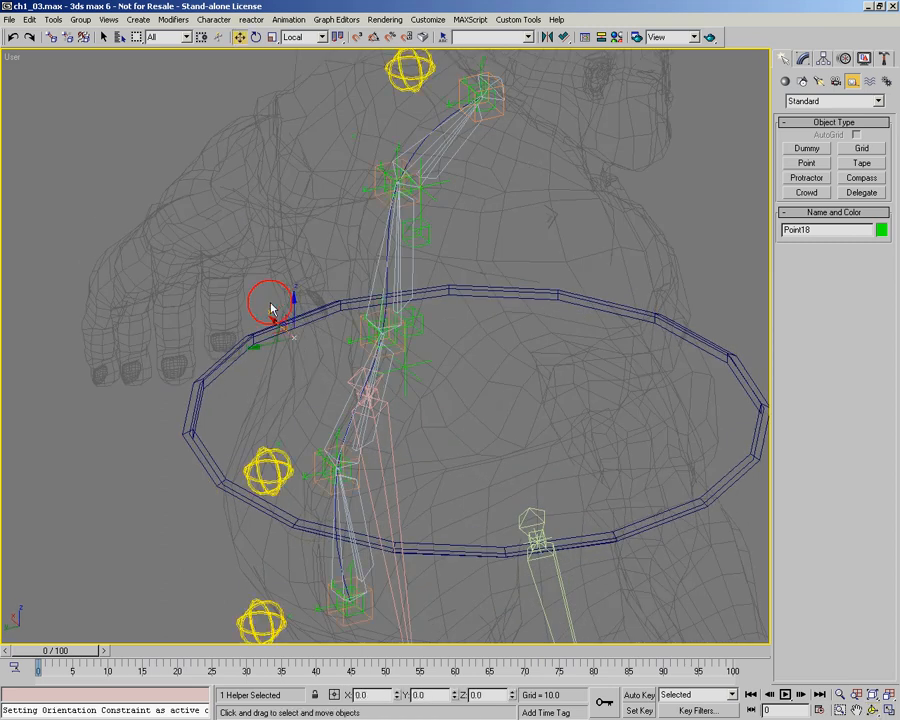
drag(270, 333, 282, 373)
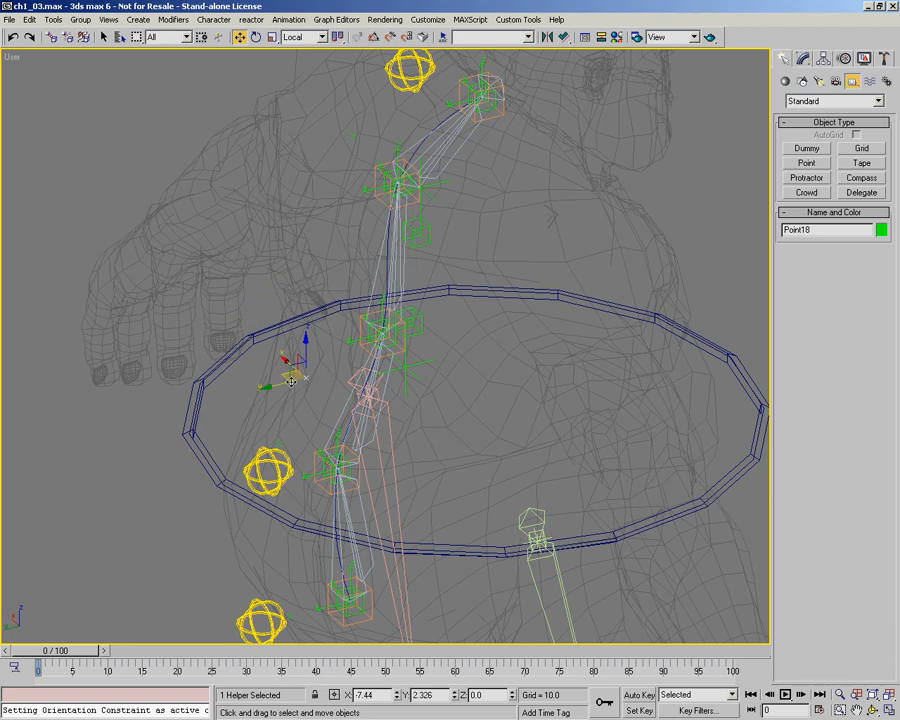
Step: Try moving the Point20 upnode helper from a near-side view, cancel the move, and select Point19
alt+middle_drag(286, 338, 344, 333)
click(344, 179)
key(w)
click(273, 568)
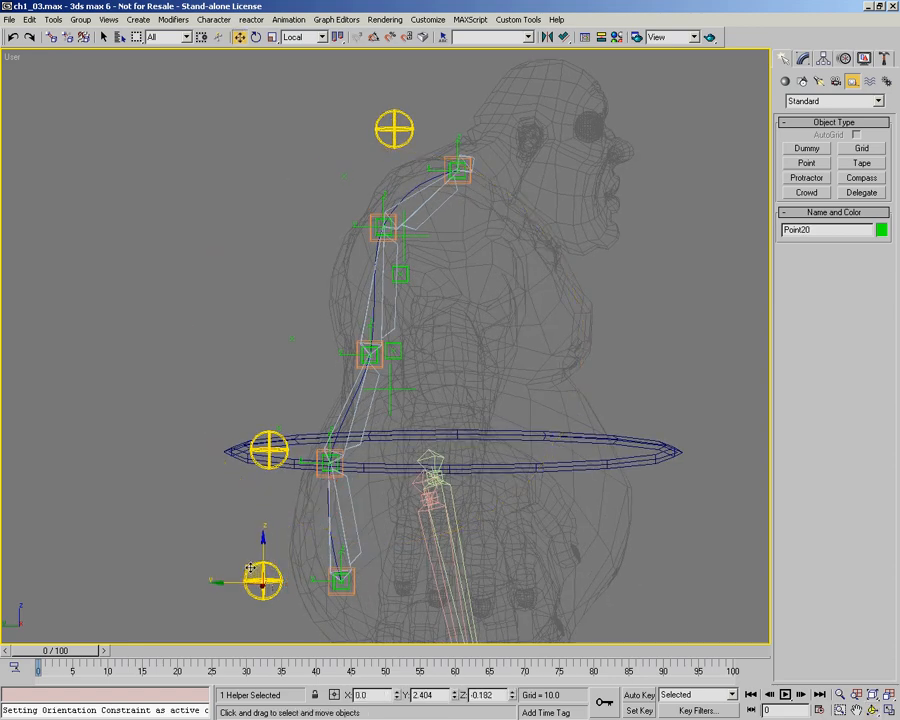
alt+middle_drag(388, 517, 300, 424)
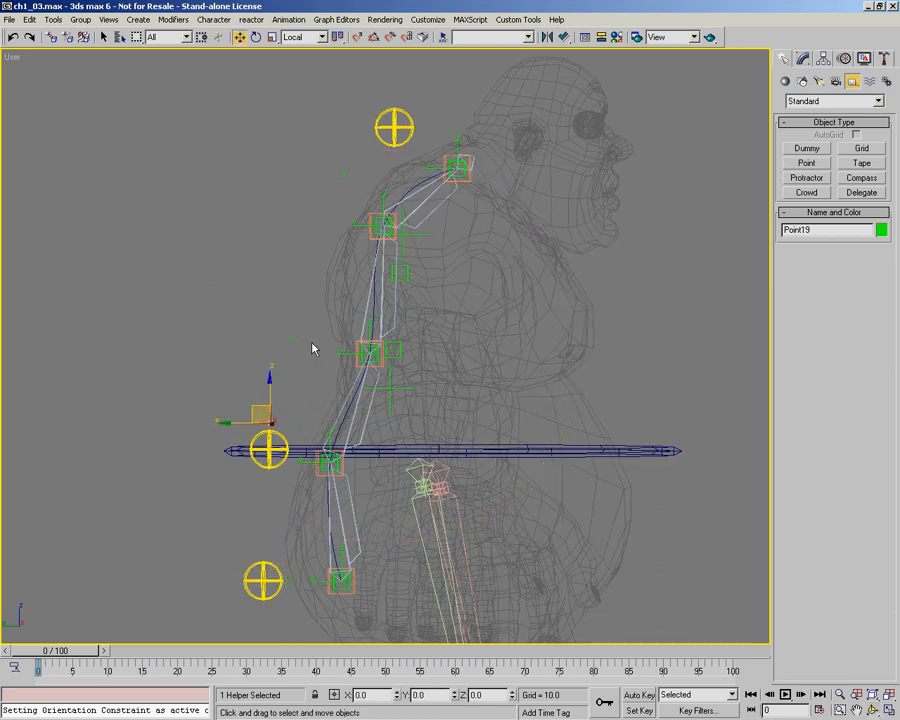
alt+middle_drag(359, 328, 366, 316)
Step: Try rotating the CNT01 control and switch the viewport to shaded display
click(393, 131)
right_click(430, 228)
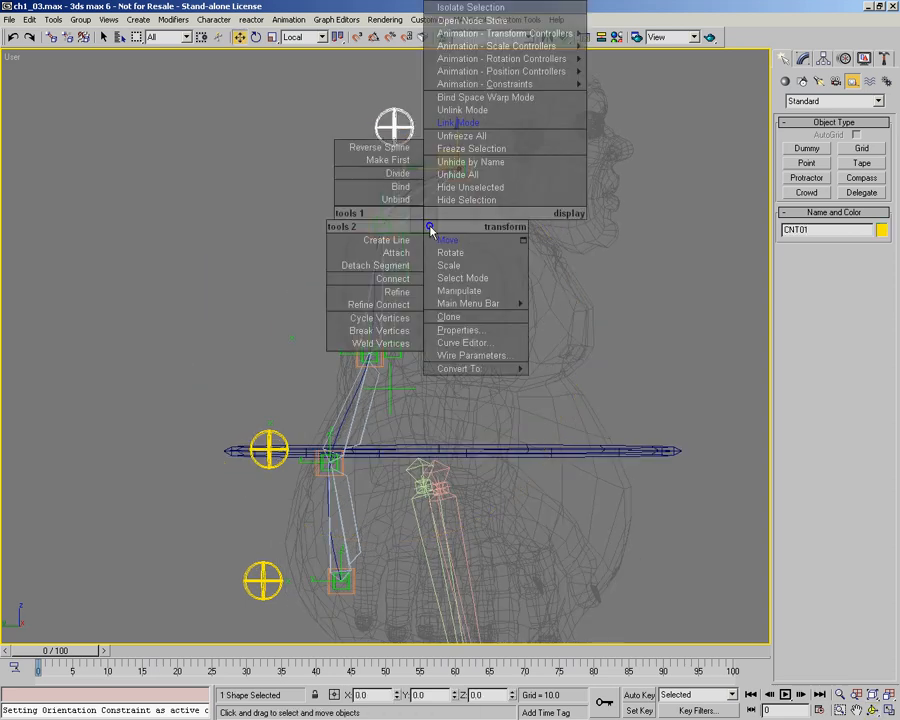
click(448, 265)
right_click(447, 233)
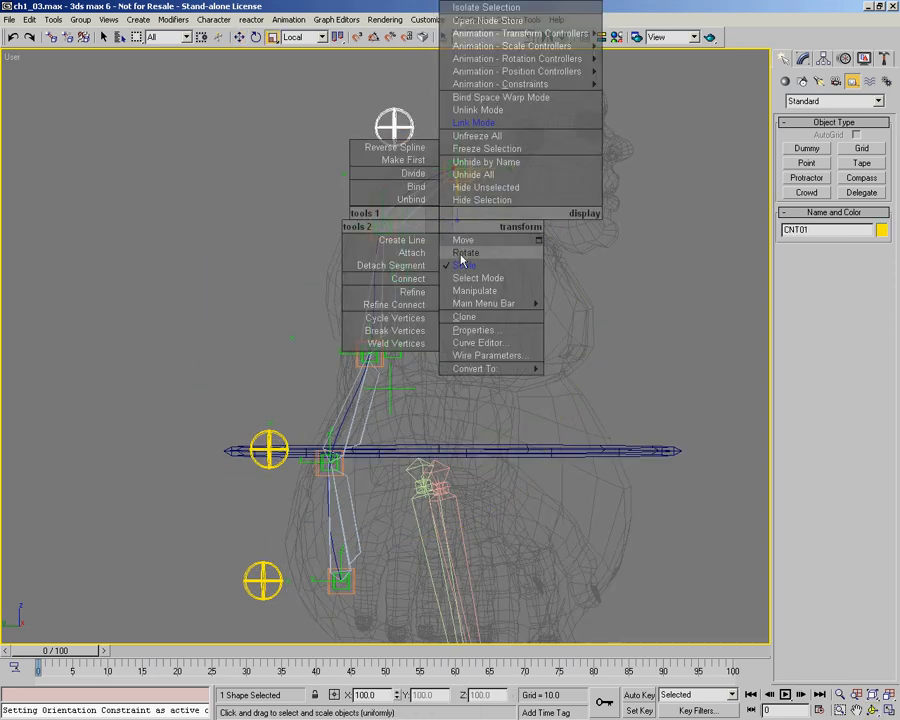
click(461, 254)
mouse_move(444, 149)
mouse_down()
mouse_move(470, 142)
mouse_move(420, 125)
mouse_move(476, 148)
mouse_move(375, 62)
mouse_move(300, 210)
mouse_move(480, 300)
mouse_move(353, 137)
mouse_move(466, 239)
mouse_move(270, 430)
mouse_move(285, 395)
mouse_move(205, 385)
mouse_move(290, 478)
mouse_move(278, 317)
mouse_move(230, 427)
mouse_move(343, 383)
mouse_move(194, 351)
mouse_move(270, 441)
mouse_up()
key(F3)
Step: Try moving the CNT01 control in the shaded view to test the spine, cancelling the moves
right_click(450, 124)
right_click(450, 221)
click(473, 225)
right_click(270, 434)
drag(338, 392, 408, 186)
right_click(408, 186)
drag(409, 133, 344, 107)
right_click(344, 107)
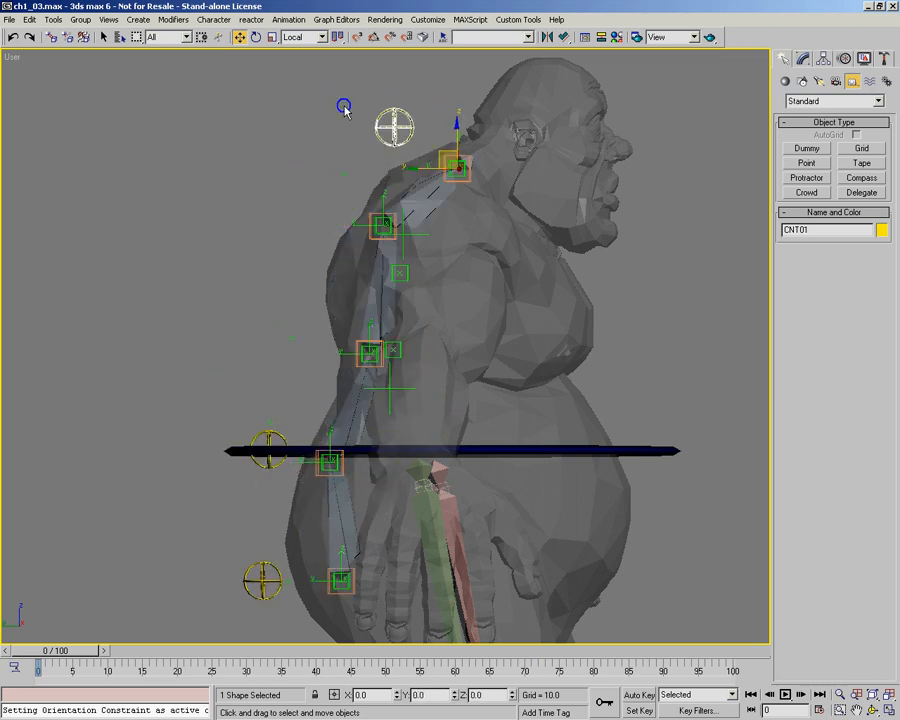
Step: Select all three yellow CNT controls together and try moving them as a group, cancelling the move
ctrl+click(281, 437)
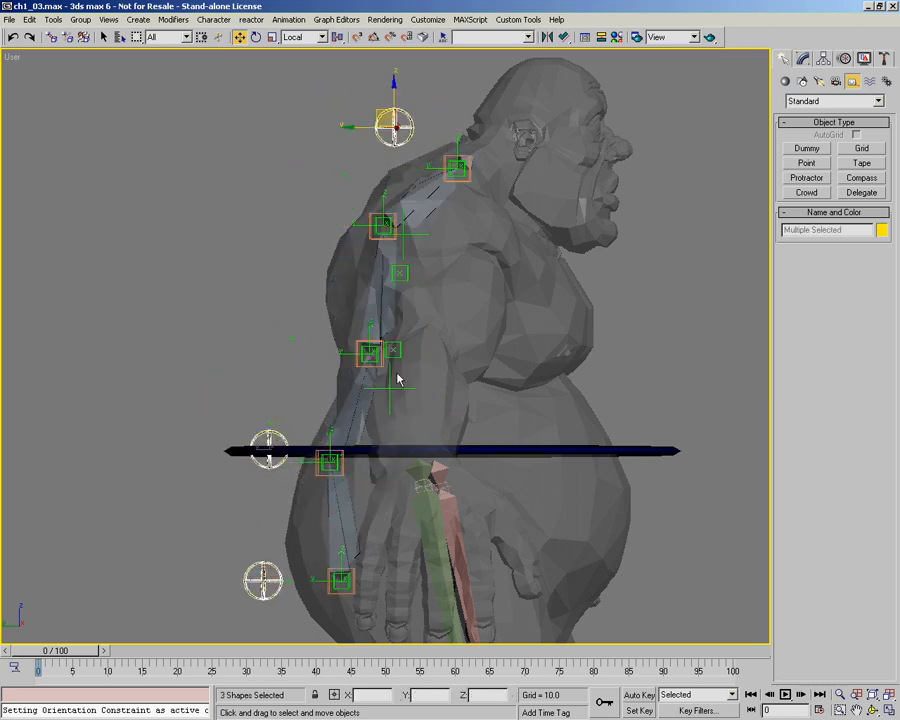
drag(380, 110, 249, 105)
right_click(249, 105)
alt+middle_drag(454, 311, 408, 321)
key(ctrl+r)
key(shift+z)
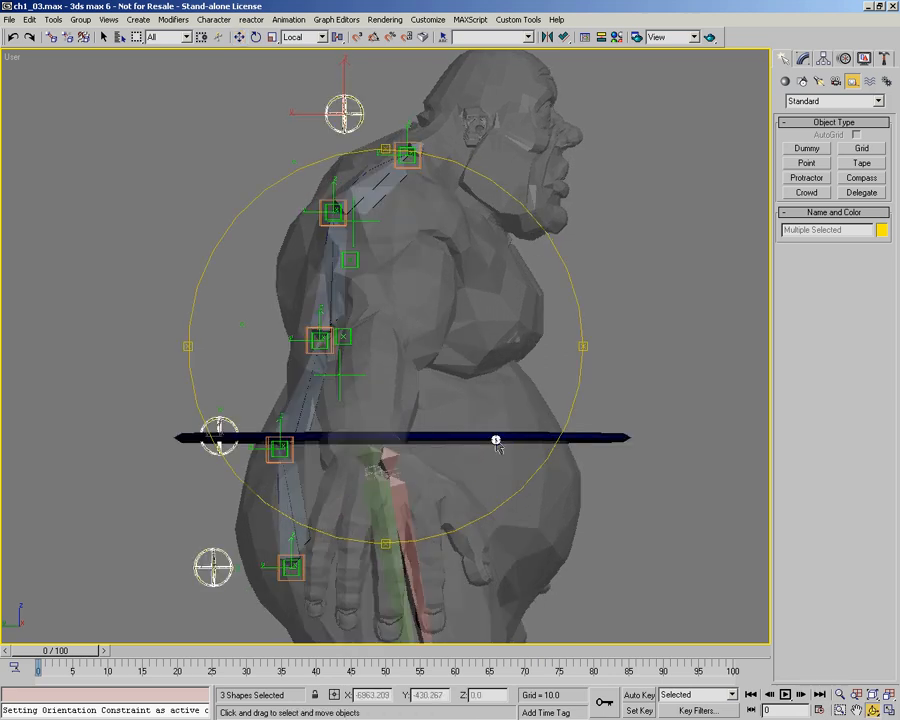
Step: Try moving the large blue ring control around the waist, cancelling the move
key(w)
click(496, 440)
drag(386, 422, 318, 377)
right_click(318, 377)
Step: Link the three yellow CNT controls to the large blue ring around the waist and return to the Move tool
click(232, 436)
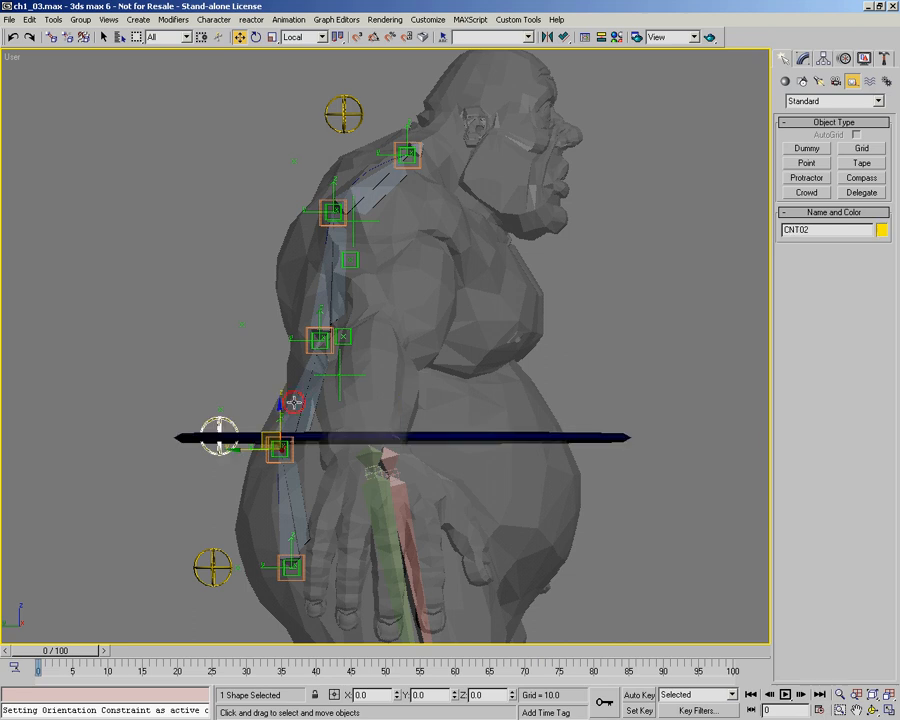
ctrl+click(358, 103)
right_click(466, 383)
click(533, 288)
key(space)
drag(576, 433, 577, 437)
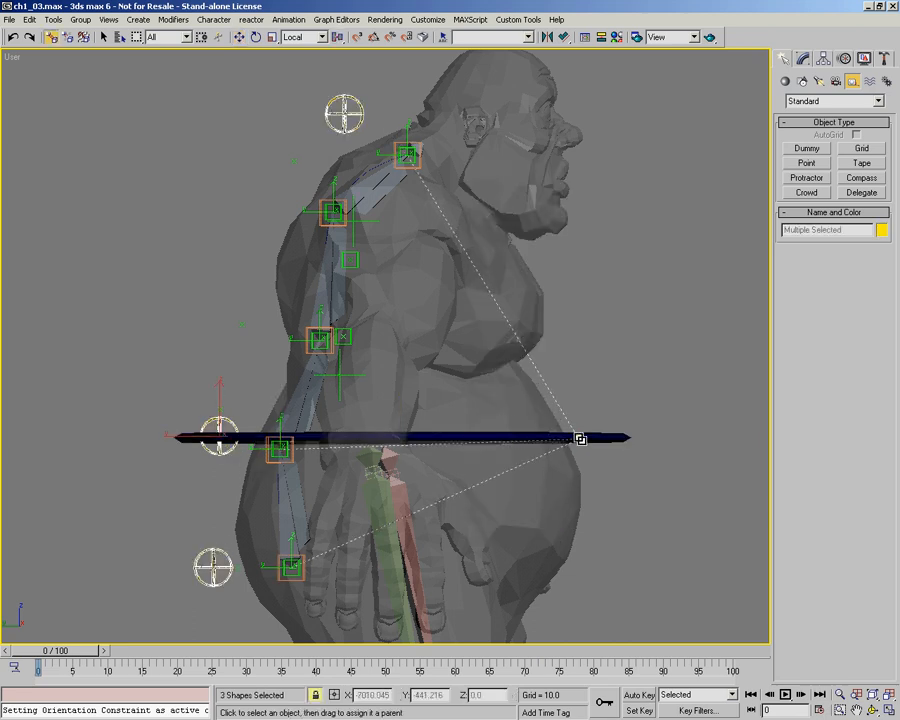
right_click(506, 338)
click(530, 355)
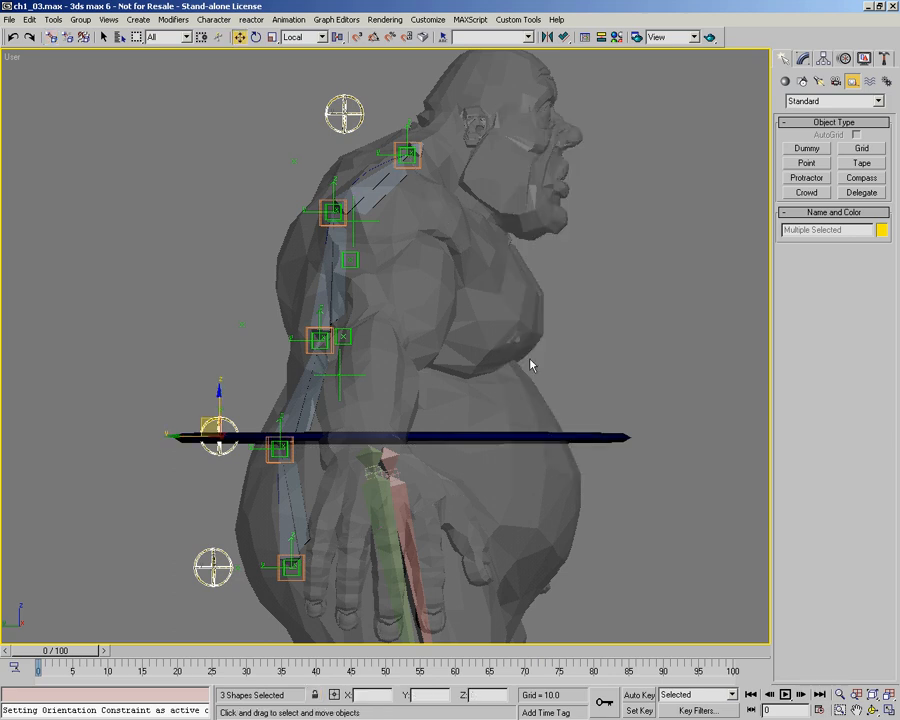
Step: Select the large blue ring around the waist and try rotating it with the Rotate tool, cancelling the rotations
click(549, 438)
right_click(502, 392)
click(518, 426)
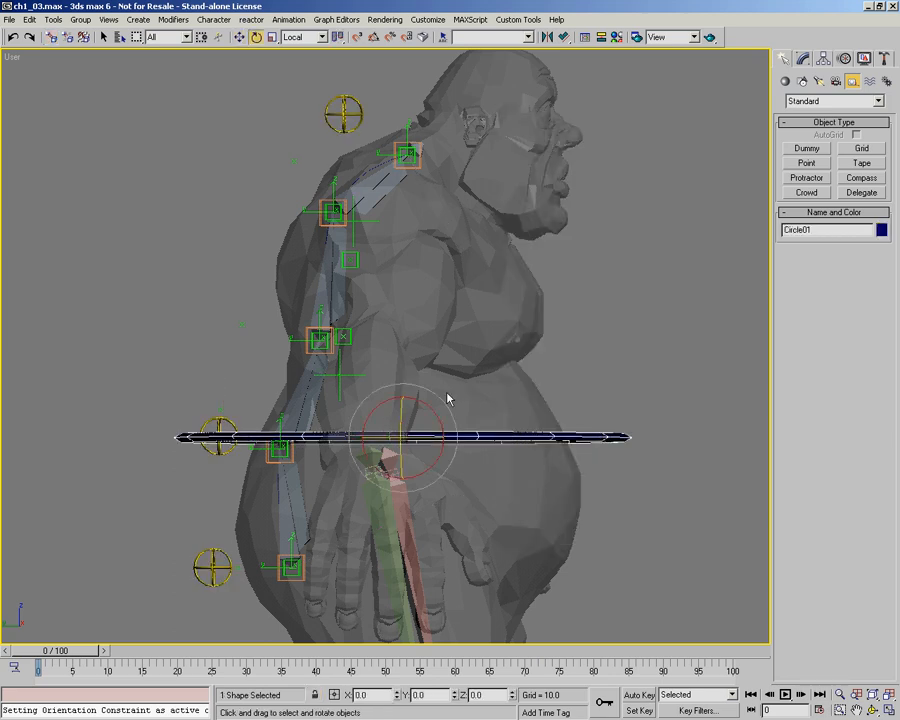
drag(434, 409, 475, 413)
click(307, 210)
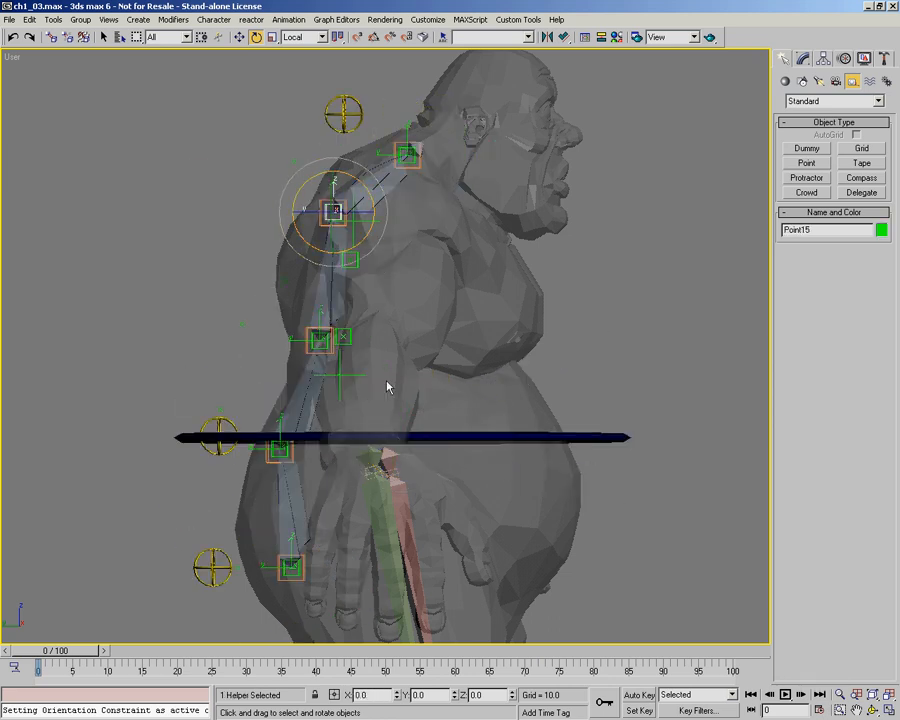
click(428, 438)
mouse_move(400, 422)
alt+middle_down()
mouse_move(393, 366)
mouse_move(409, 402)
alt+middle_up()
drag(424, 408, 437, 388)
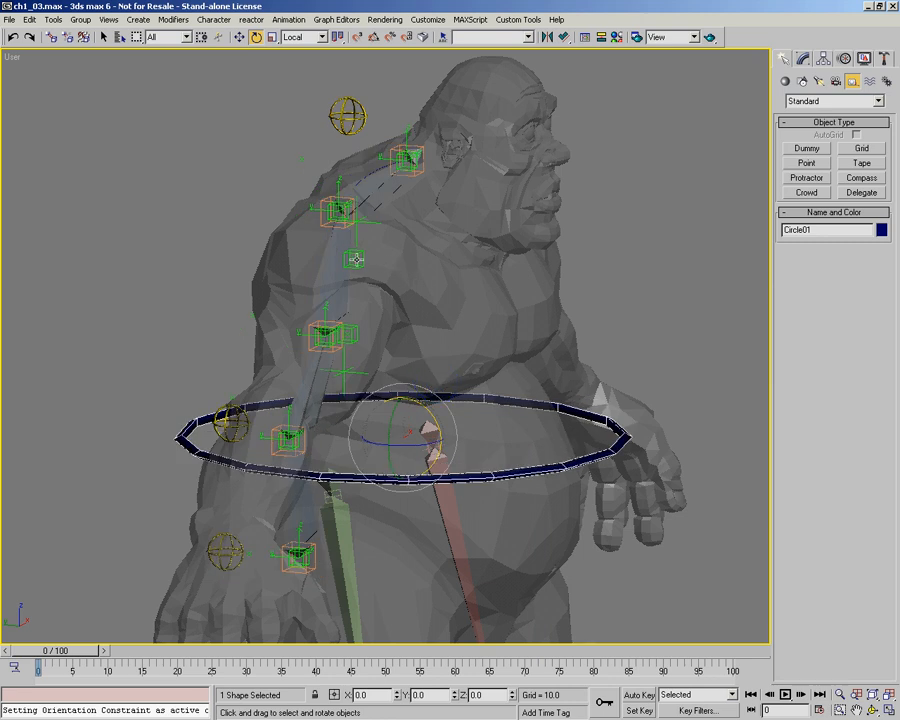
Step: Examine the orange box helper at the upper spine and the green box and cross upnode helpers by selecting them individually
click(318, 220)
scroll(318, 228, up, 5)
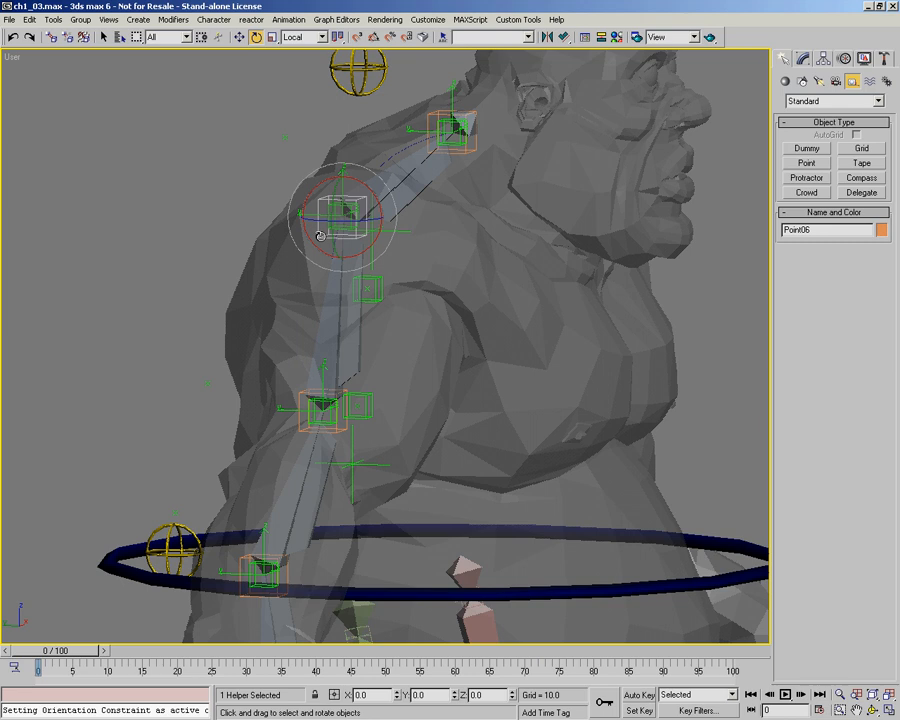
click(372, 294)
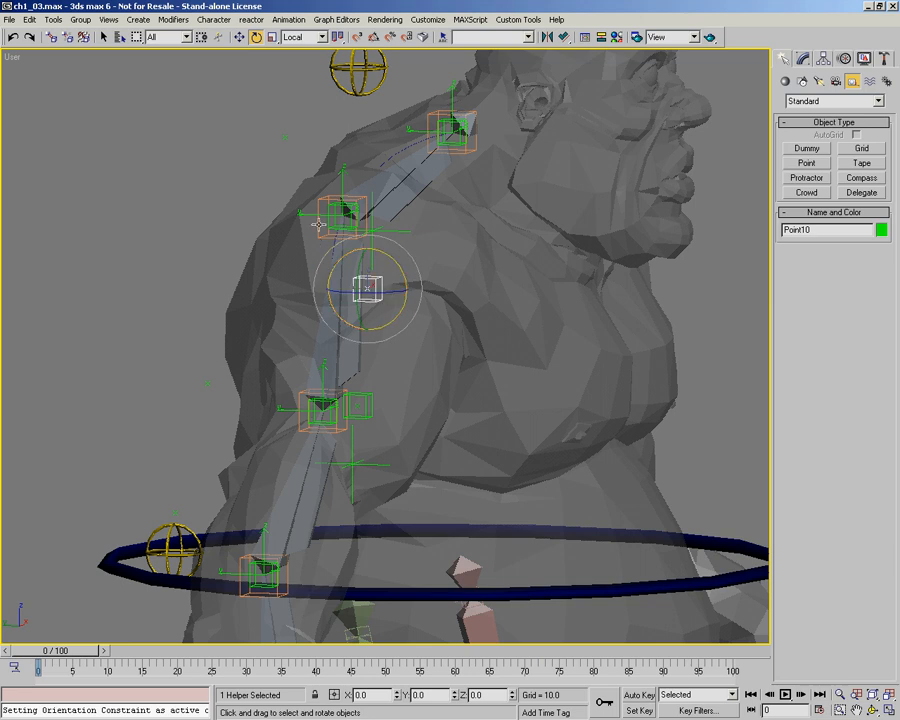
click(402, 234)
click(378, 464)
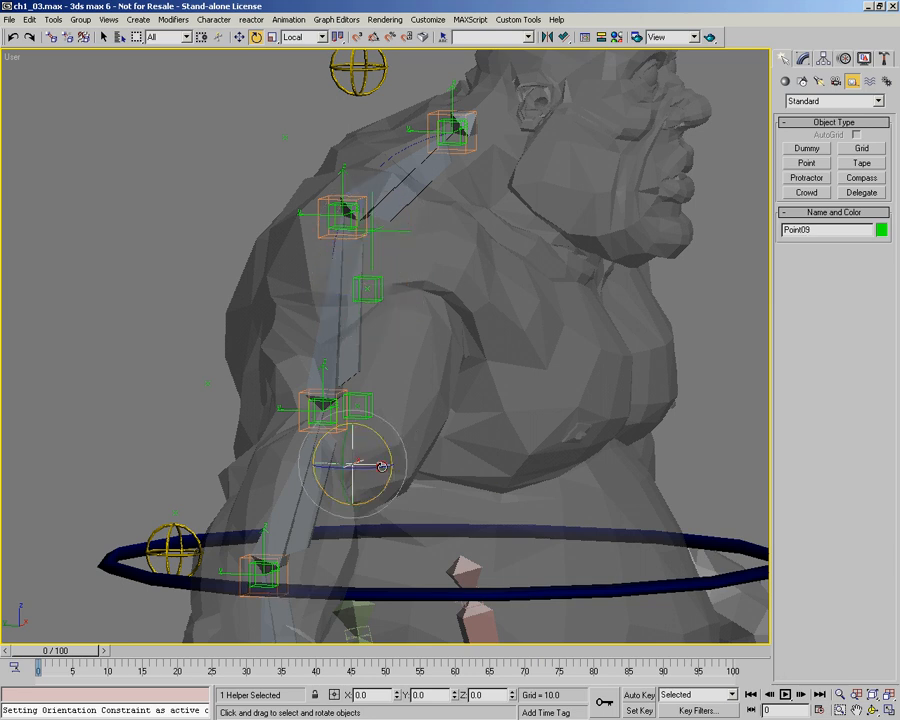
click(368, 289)
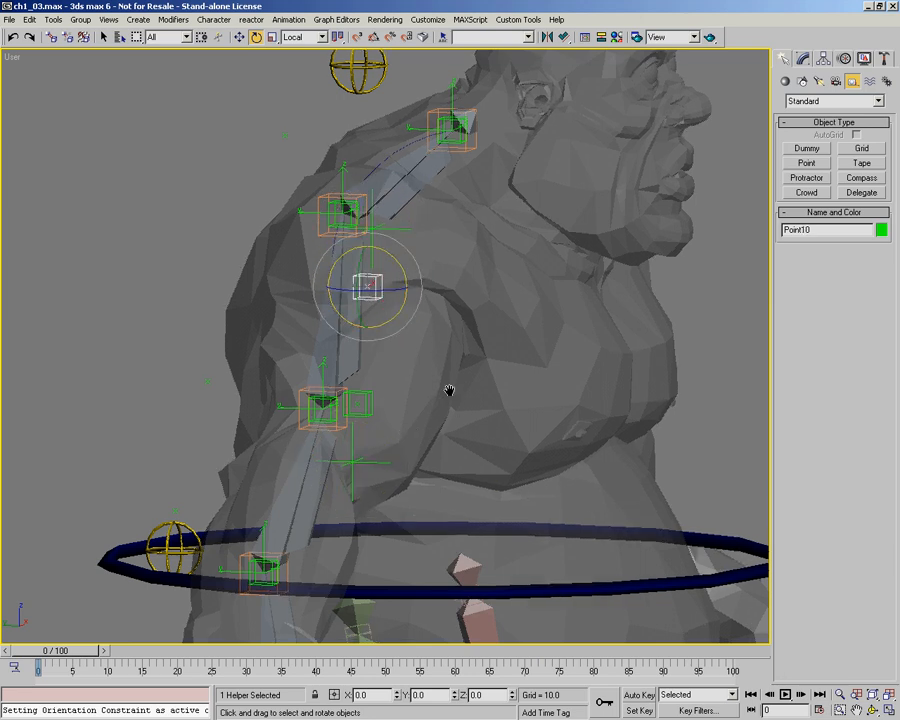
Step: Try rotating the large blue ring to check how the green upnode helpers beside the spine respond, cancelling the rotation
middle_drag(451, 530, 424, 460)
click(426, 461)
scroll(387, 459, down, 2)
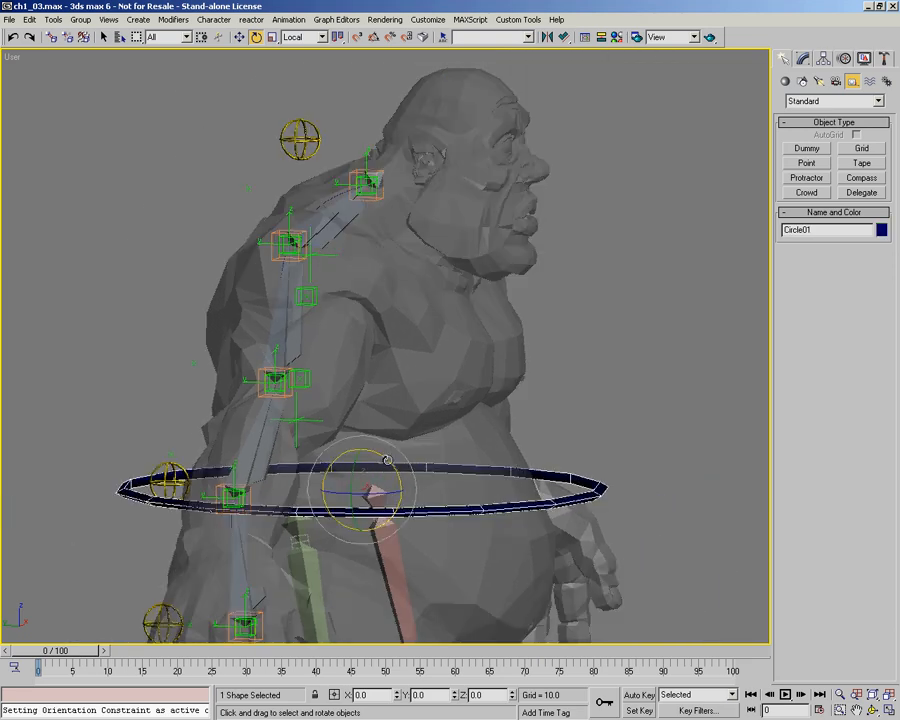
drag(378, 455, 405, 400)
click(308, 297)
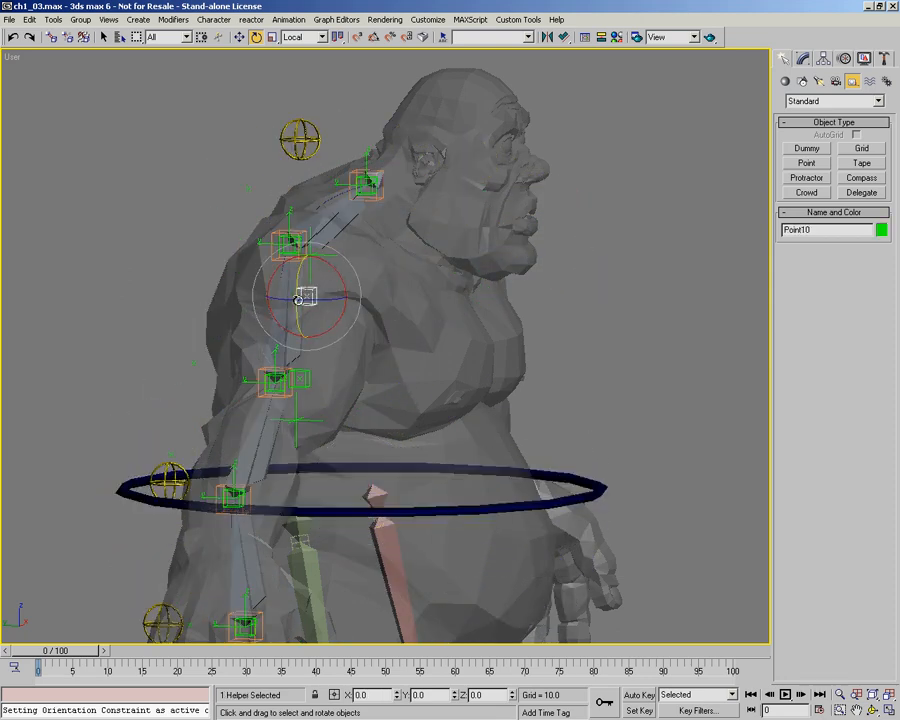
click(438, 466)
drag(370, 453, 314, 488)
right_click(316, 484)
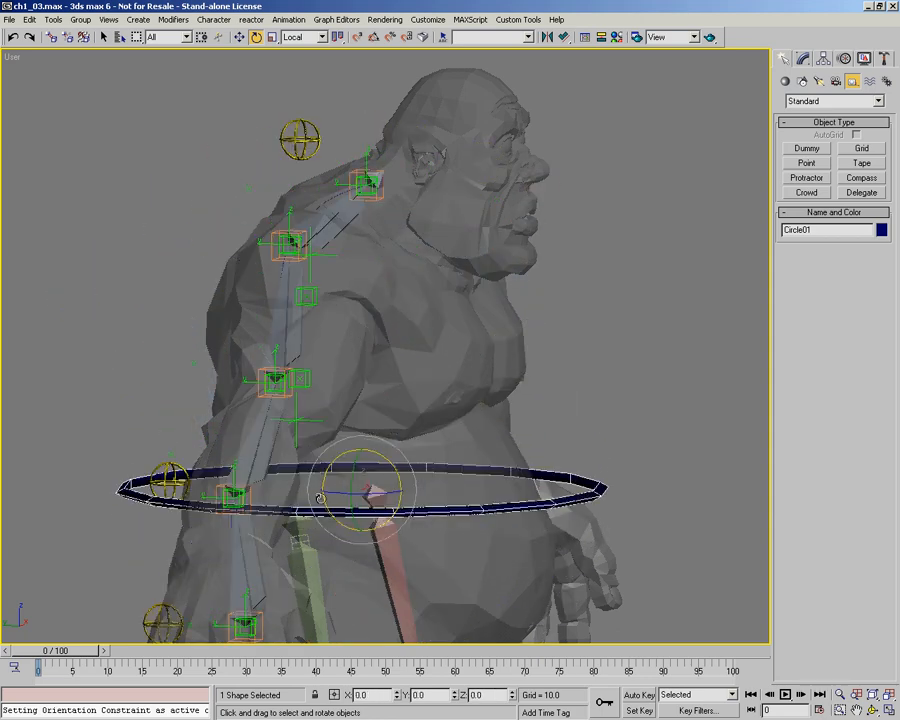
Step: Try rotating the large blue ring again while viewing the character from other angles, cancelling each rotation
key(ctrl+r)
drag(358, 386, 314, 404)
right_click(314, 404)
drag(378, 449, 416, 406)
right_click(416, 406)
key(ctrl+r)
drag(376, 352, 440, 354)
right_click(436, 352)
Step: Link the two green box-shaped upnode helpers in front of the middle spine to the large blue ring and return to Rotate
click(319, 304)
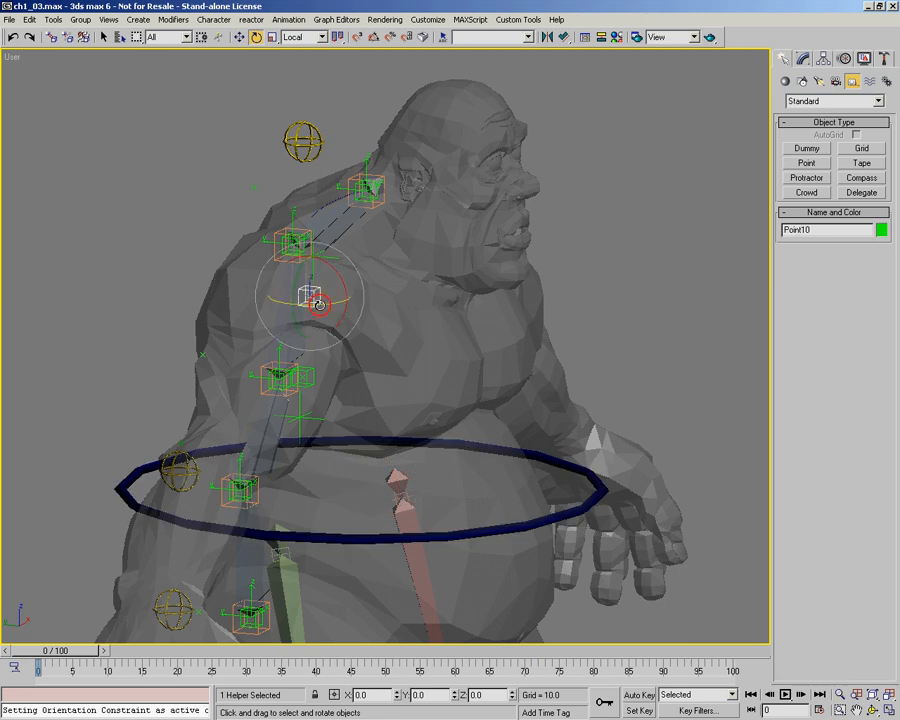
drag(358, 390, 367, 357)
key(ctrl+p)
key(alt+z)
key(ctrl+r)
key(e)
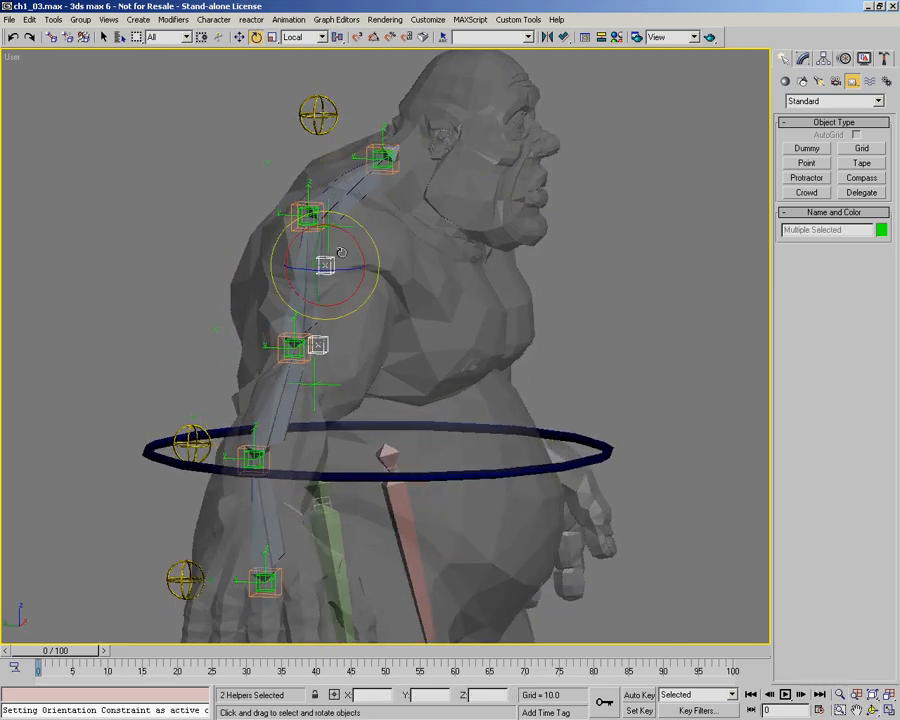
right_click(413, 365)
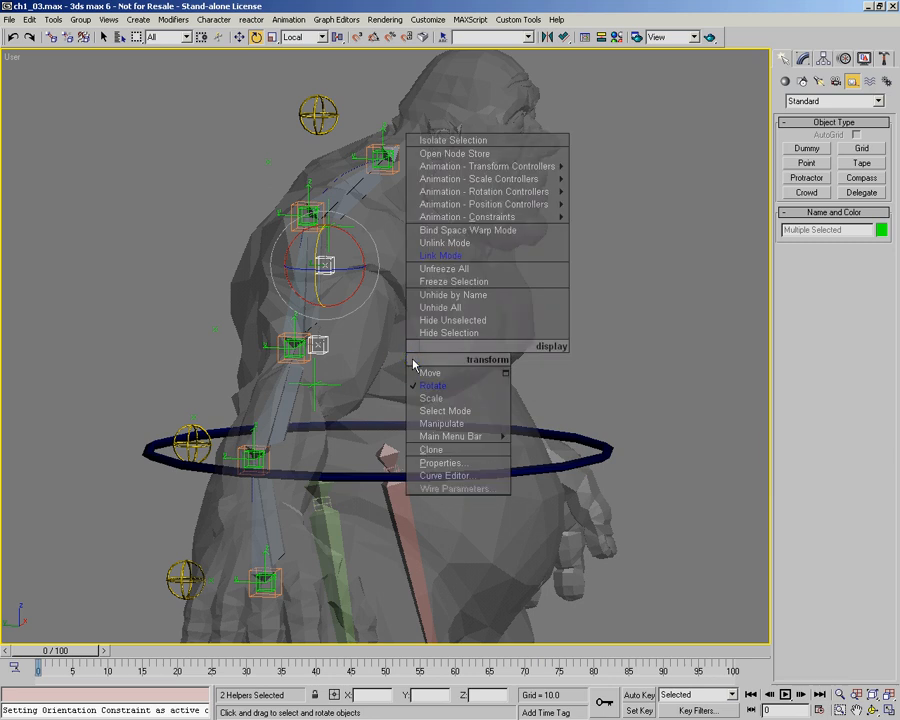
click(460, 256)
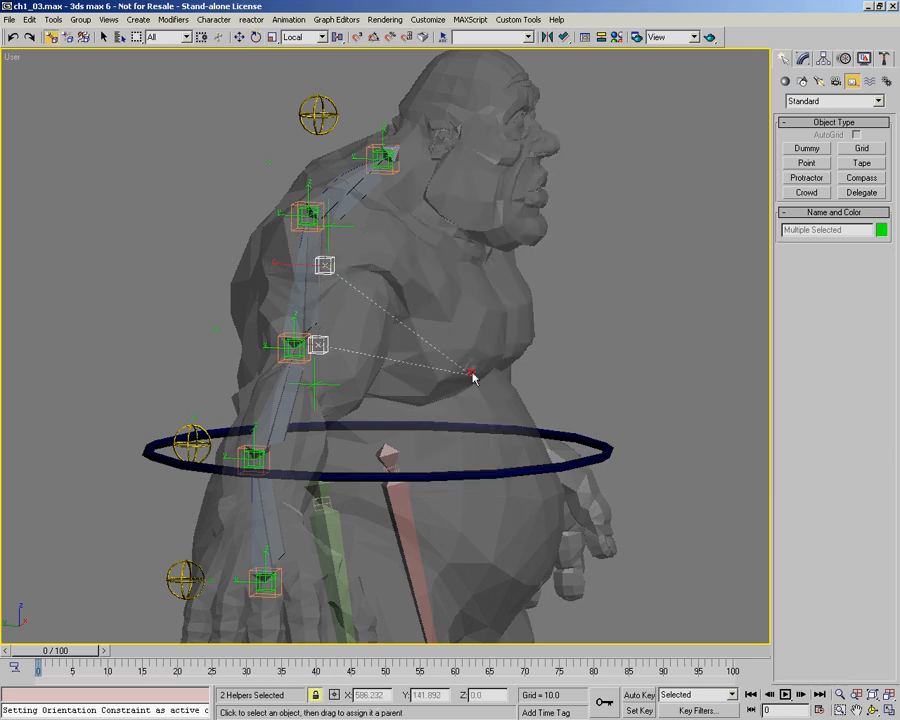
click(482, 428)
right_click(483, 428)
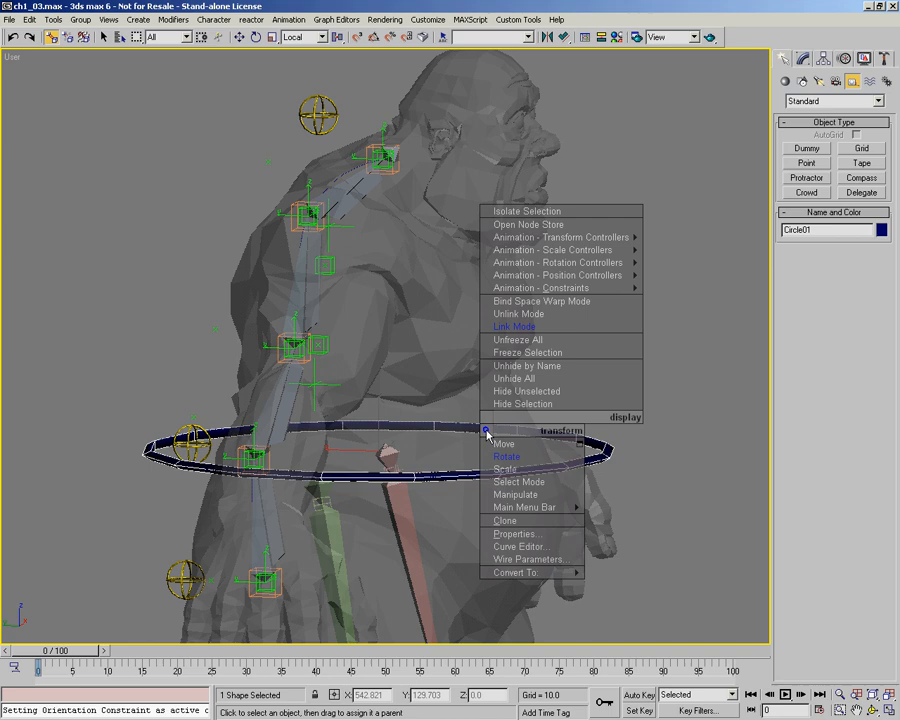
click(502, 455)
Step: Try rotating the large blue ring and moving the cross-shaped helper at the upper spine, cancelling both changes
drag(381, 432, 404, 380)
key(alt+z)
drag(374, 417, 430, 454)
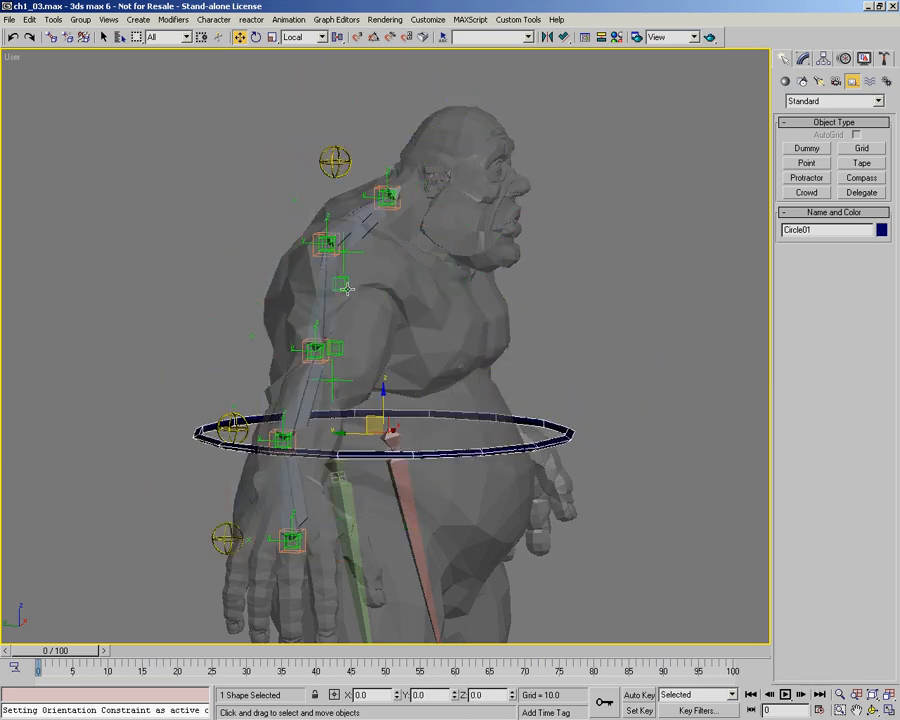
click(354, 248)
drag(327, 232, 302, 243)
right_click(302, 243)
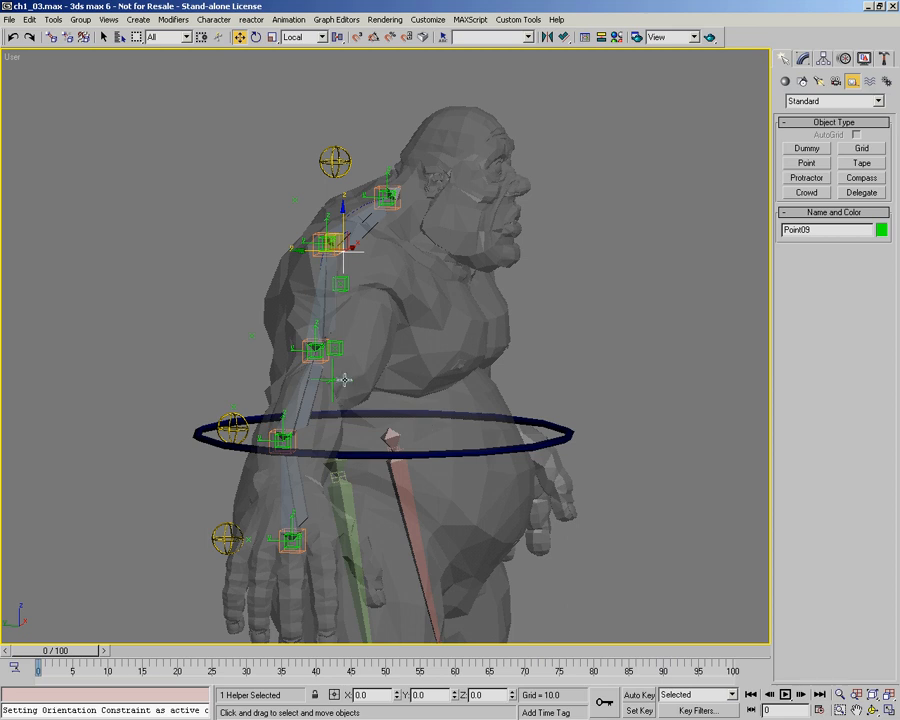
Step: Select the large blue ring and try rotating it in side and front views, cancelling the rotations
click(397, 414)
right_click(437, 417)
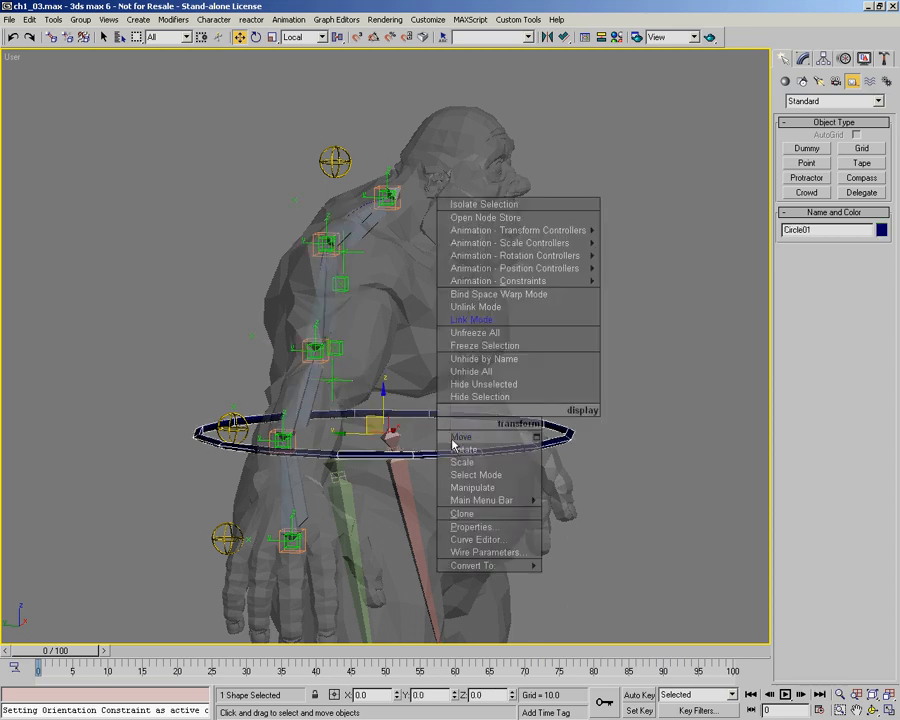
click(463, 450)
drag(409, 400, 442, 488)
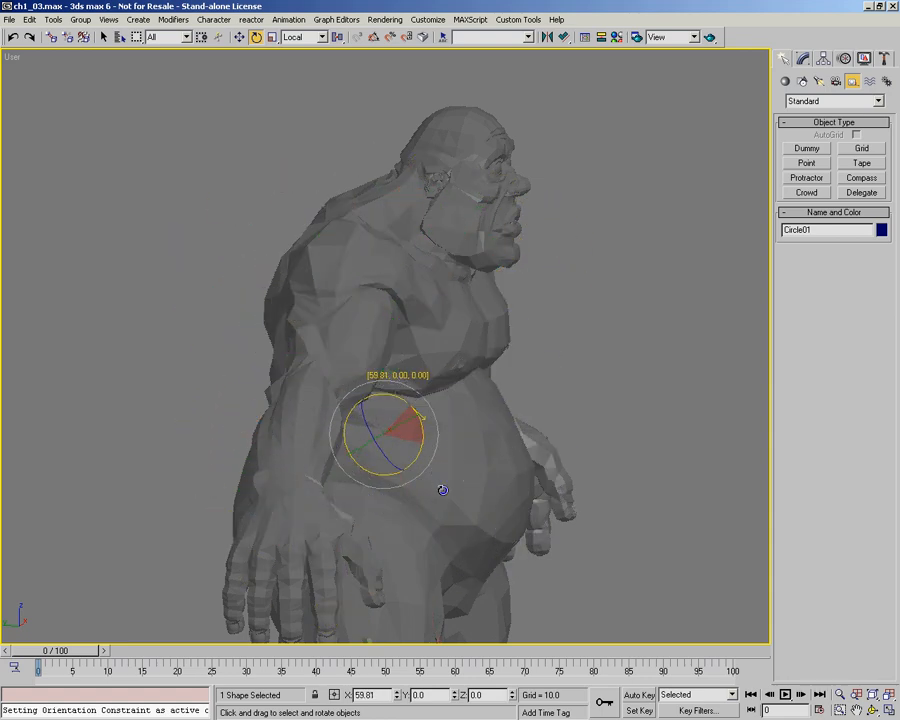
right_click(443, 487)
alt+middle_drag(458, 394, 352, 386)
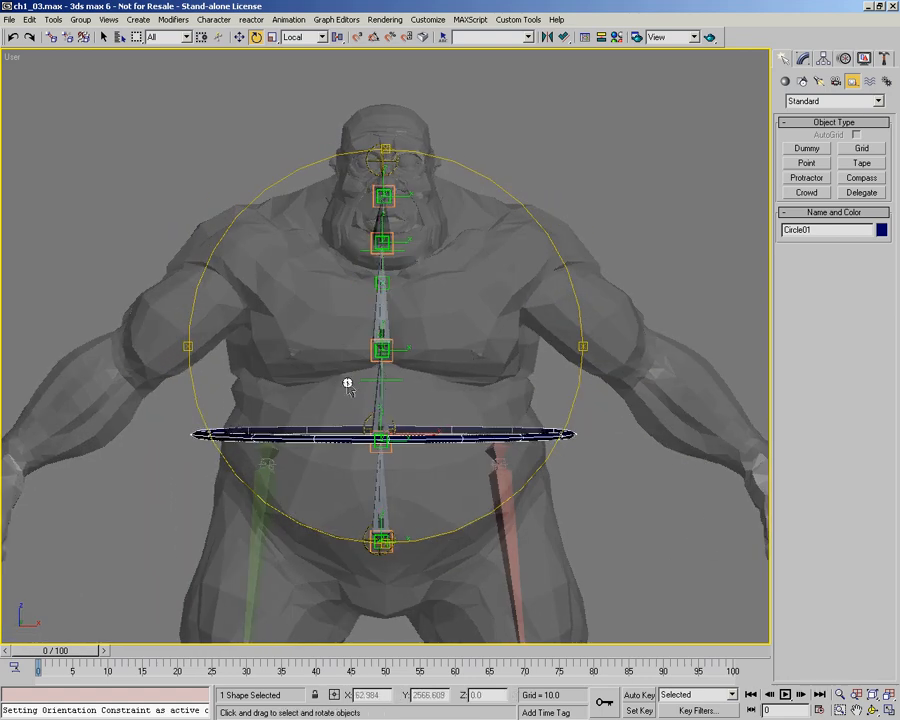
drag(410, 400, 450, 476)
right_click(450, 476)
Step: Select the green and red hip bones, link them to the base of the spine, and switch to the Move tool
alt+middle_drag(428, 398, 312, 362)
scroll(406, 360, down, 2)
click(289, 362)
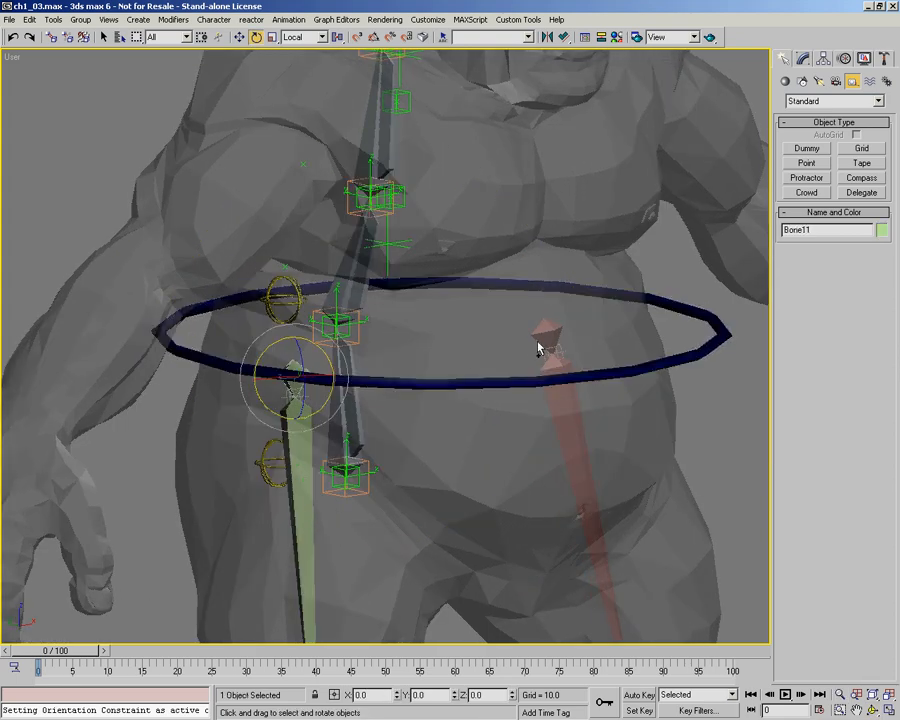
ctrl+alt+middle_drag(461, 400, 352, 432)
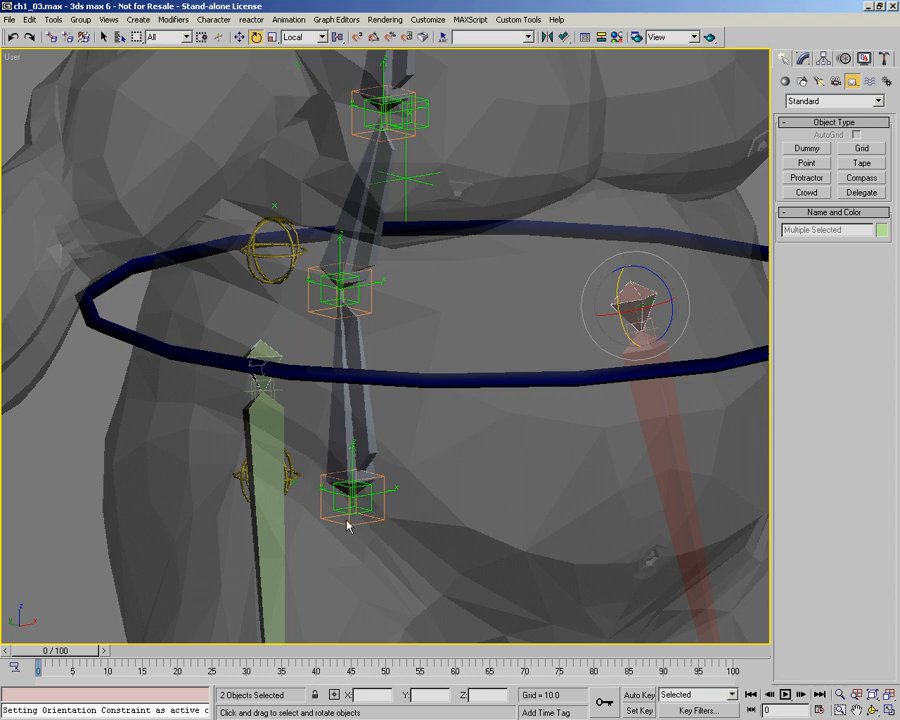
right_click(486, 462)
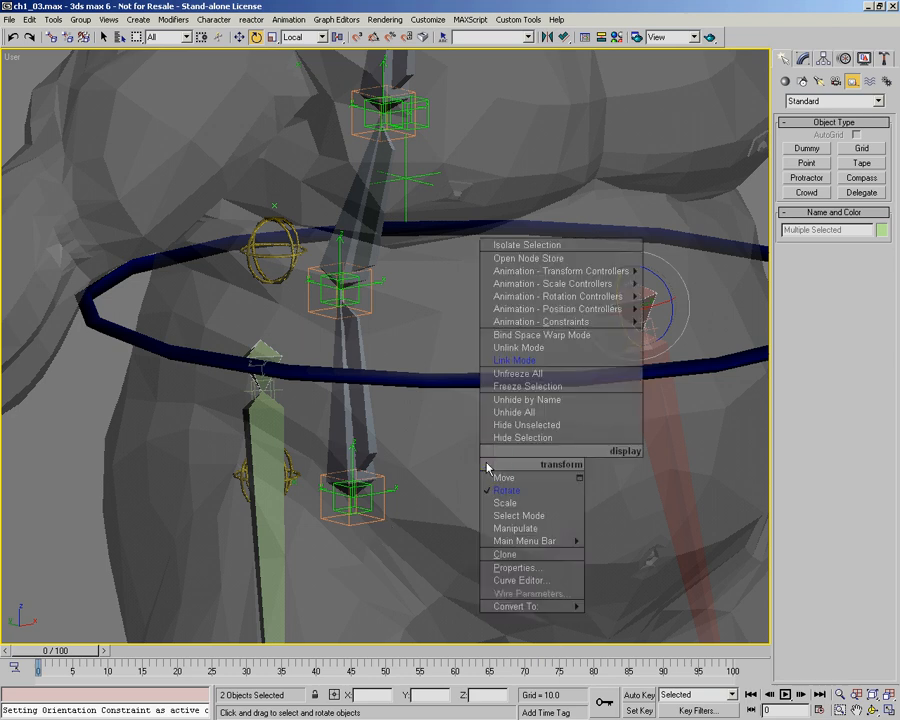
click(526, 364)
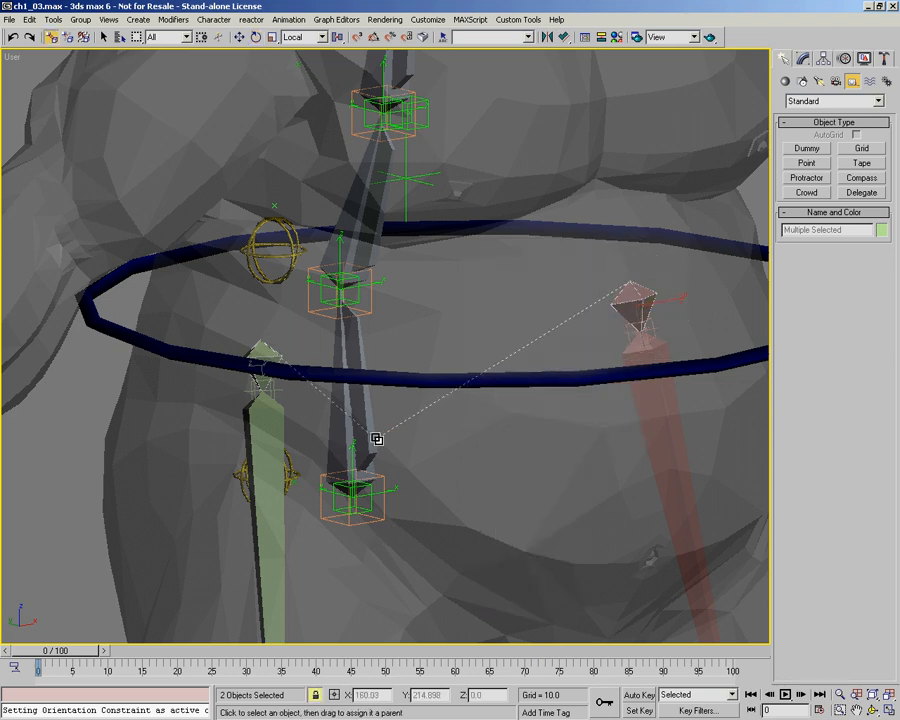
right_click(455, 475)
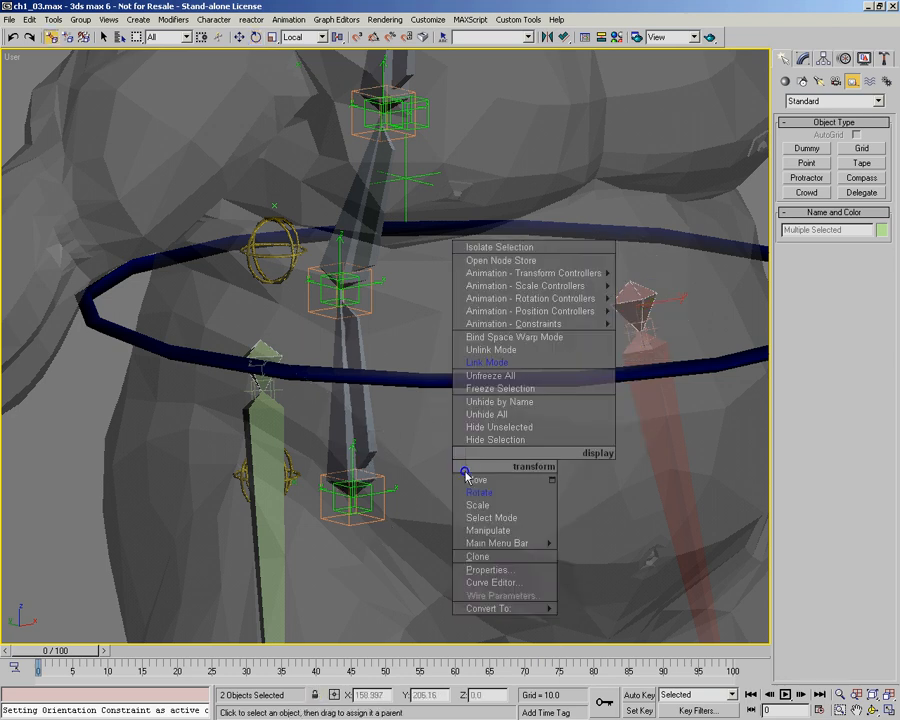
click(474, 480)
Step: Try rotating the lowest yellow control, CNT03, to test the hips, cancelling the rotation
click(291, 460)
right_click(336, 460)
click(360, 491)
ctrl+alt+middle_drag(380, 406, 377, 466)
drag(388, 458, 380, 425)
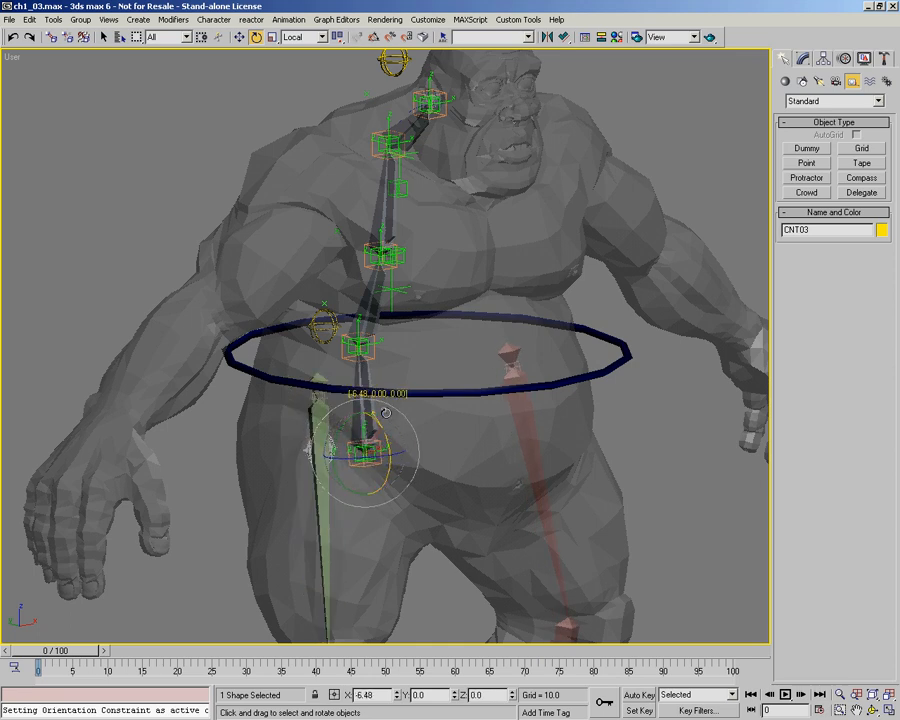
alt+middle_drag(388, 414, 437, 408)
right_click(429, 410)
Step: Try moving the CNT03 control to test how the hip bones follow, cancelling the move
right_click(417, 423)
click(424, 441)
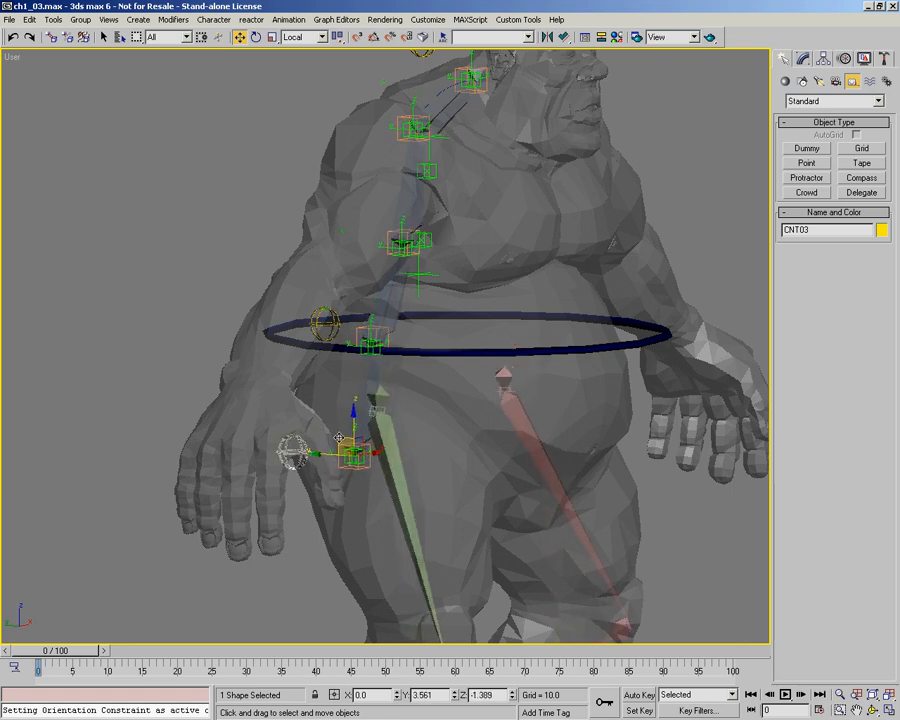
drag(328, 437, 386, 410)
right_click(386, 410)
Step: Select both hip bones again, link them to the box-shaped point helper at the base of the spine, and return to Move
key(ctrl+r)
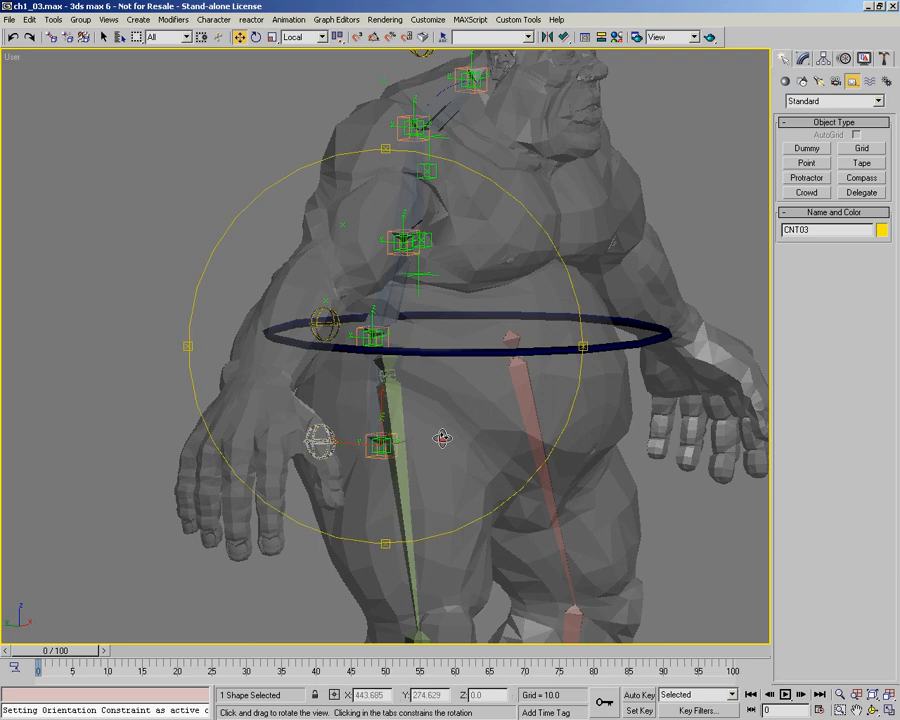
drag(442, 438, 406, 434)
alt+middle_drag(406, 434, 434, 410)
ctrl+click(491, 341)
ctrl+alt+middle_drag(315, 410, 325, 370)
alt+middle_drag(345, 385, 318, 412)
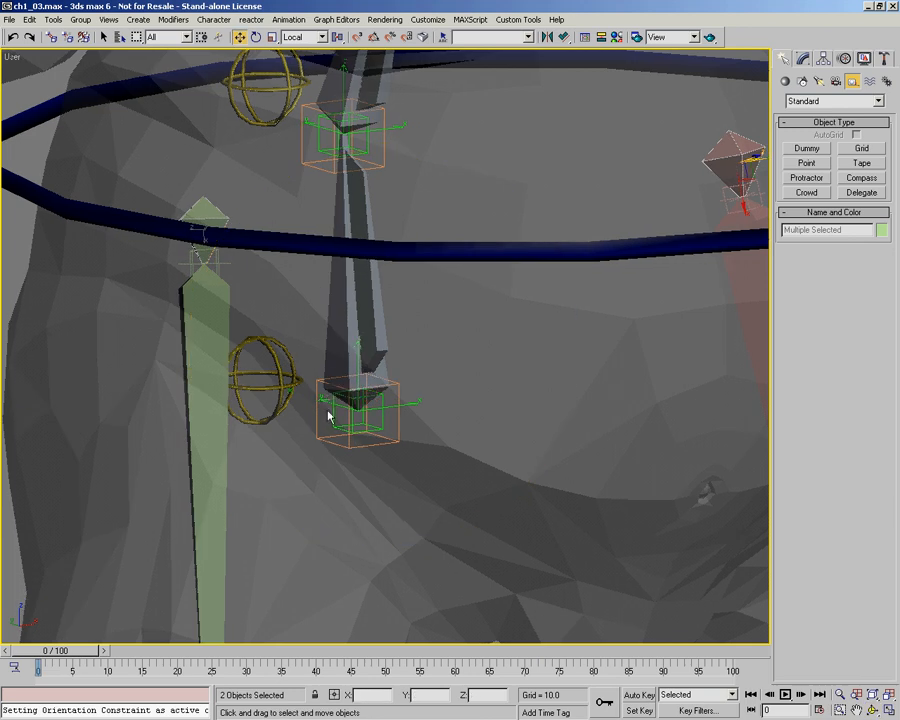
right_click(386, 468)
click(446, 386)
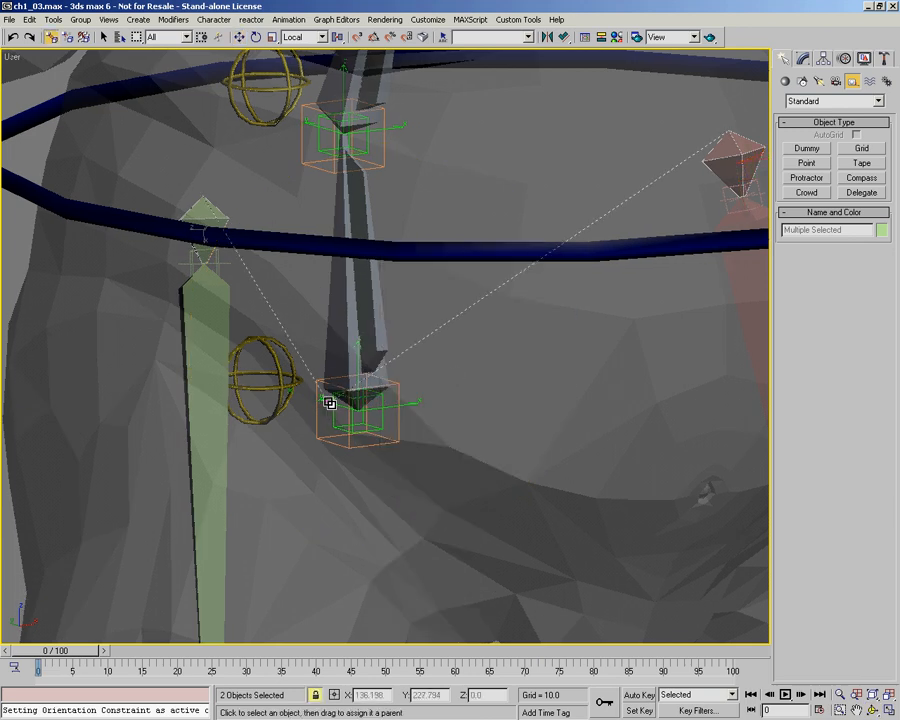
scroll(329, 403, down, 5)
right_click(430, 366)
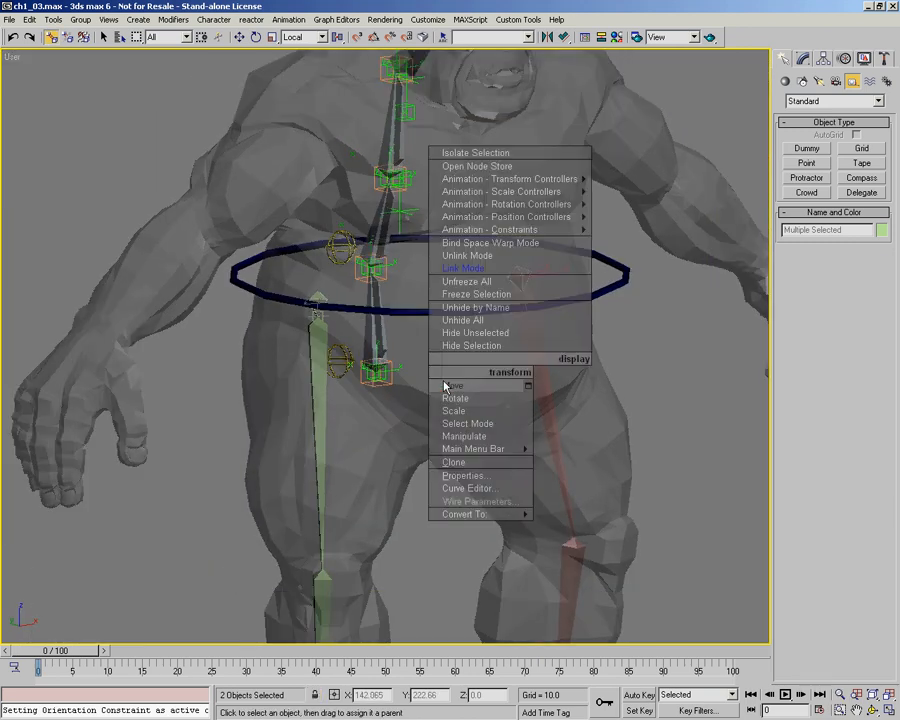
click(452, 386)
Step: Select the CNT03 control and try moving it to test the relinked hip bones, cancelling the moves
click(343, 352)
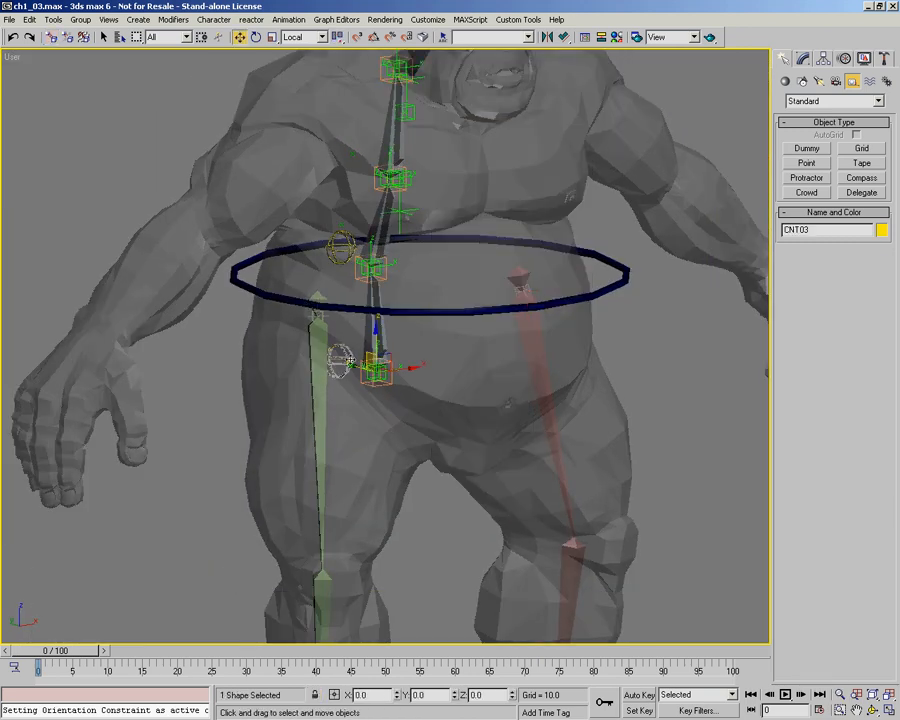
mouse_move(365, 353)
mouse_down()
mouse_move(372, 368)
mouse_move(394, 372)
mouse_move(366, 360)
mouse_move(382, 393)
mouse_move(391, 362)
mouse_move(356, 364)
mouse_move(372, 363)
mouse_up()
right_click(372, 363)
alt+middle_drag(420, 362, 380, 304)
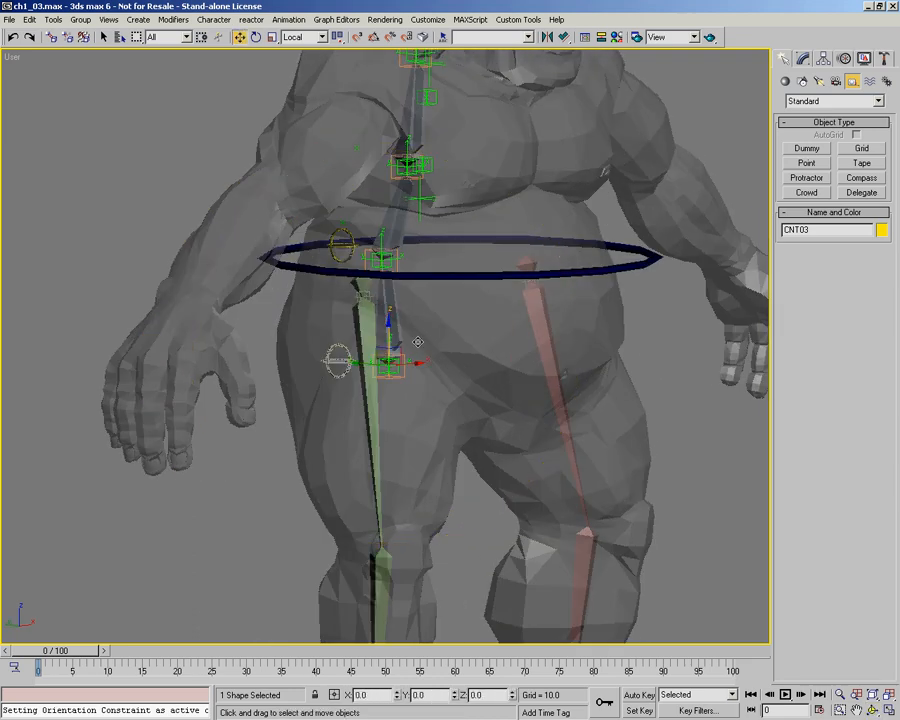
drag(377, 347, 381, 392)
right_click(381, 392)
Step: Try rotating the CNT03 control to test the relinked hips, cancelling the rotation
right_click(381, 392)
click(405, 414)
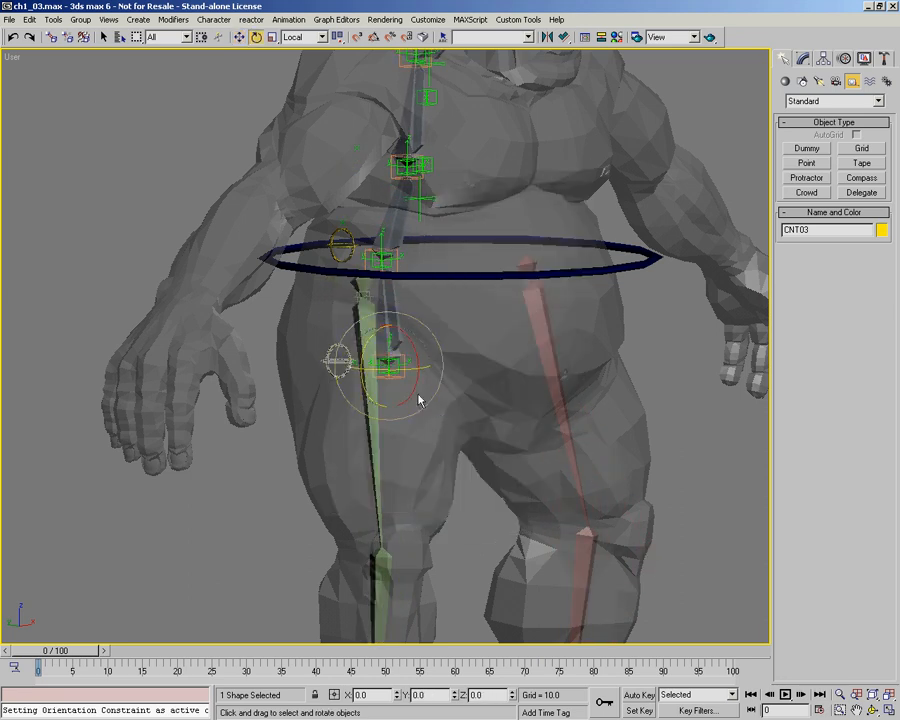
mouse_move(407, 335)
mouse_down()
mouse_move(414, 358)
mouse_move(402, 362)
mouse_move(440, 370)
mouse_move(362, 365)
mouse_move(413, 364)
mouse_move(414, 356)
mouse_up()
right_click(413, 369)
right_click(413, 364)
Step: Return to the Move tool and try moving the CNT03 control while viewing the character from the side, cancelling the move
right_click(438, 346)
click(452, 376)
alt+middle_drag(452, 380, 386, 350)
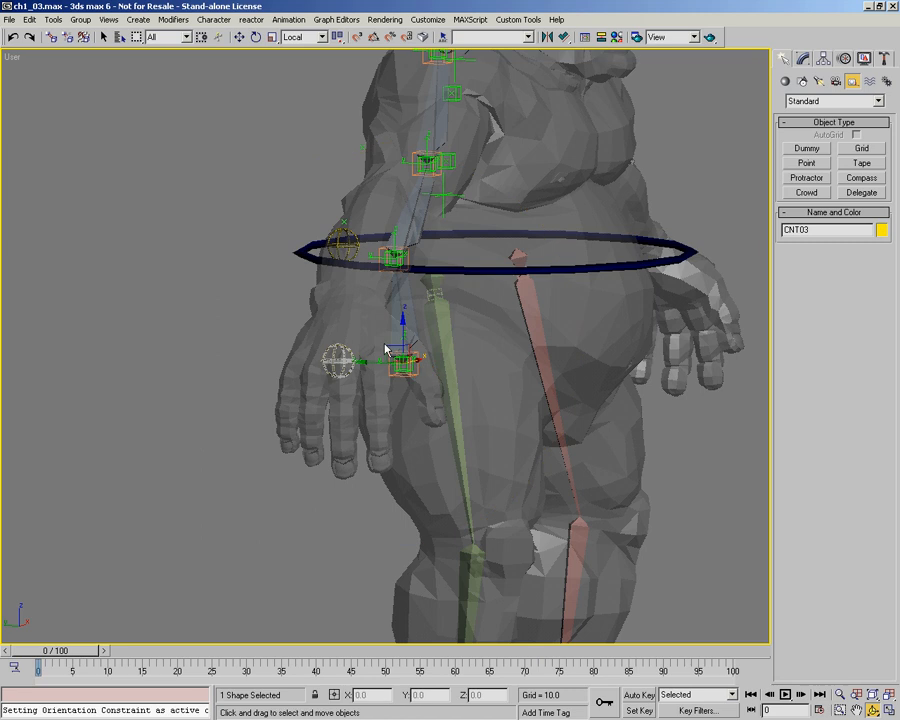
drag(385, 346, 392, 393)
ctrl+alt+middle_drag(392, 393, 433, 358)
scroll(392, 175, up, 3)
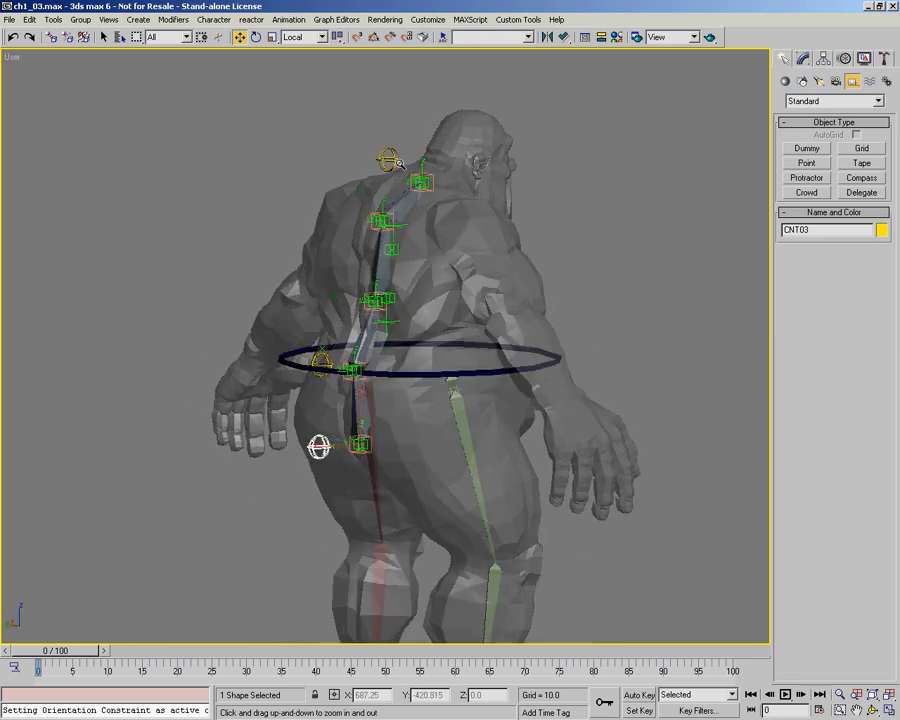
Step: Select the CNT01 control behind the neck, switch from Move to Rotate, and examine the spine rig from behind and the front
click(398, 161)
alt+middle_drag(429, 302, 424, 297)
ctrl+alt+middle_drag(378, 224, 383, 210)
mouse_move(406, 303)
alt+middle_down()
mouse_move(362, 295)
mouse_move(408, 303)
mouse_move(416, 315)
mouse_move(410, 308)
alt+middle_up()
key(w)
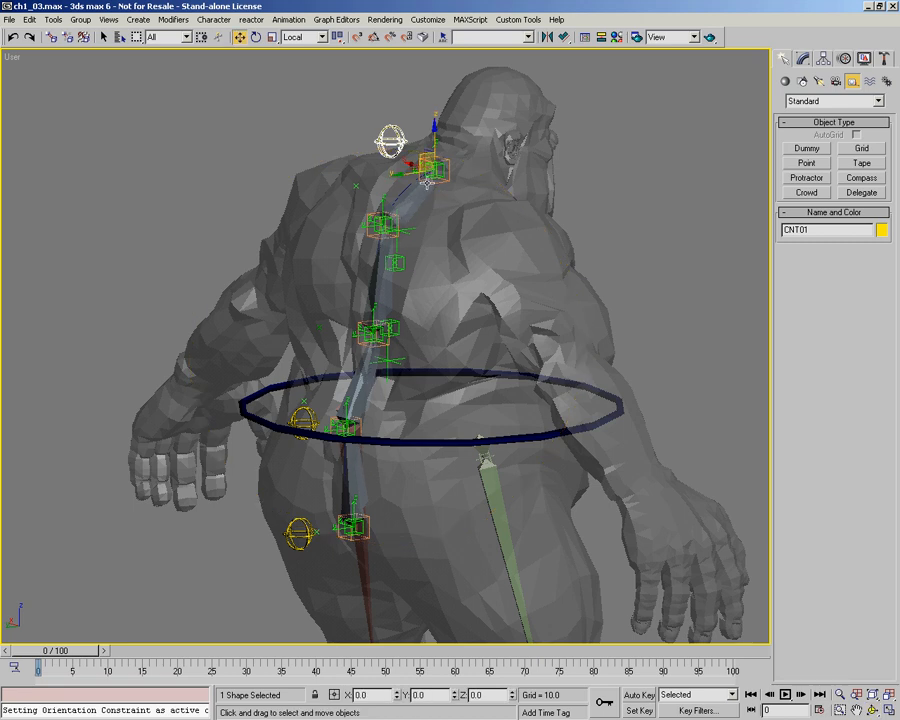
right_click(420, 294)
click(445, 326)
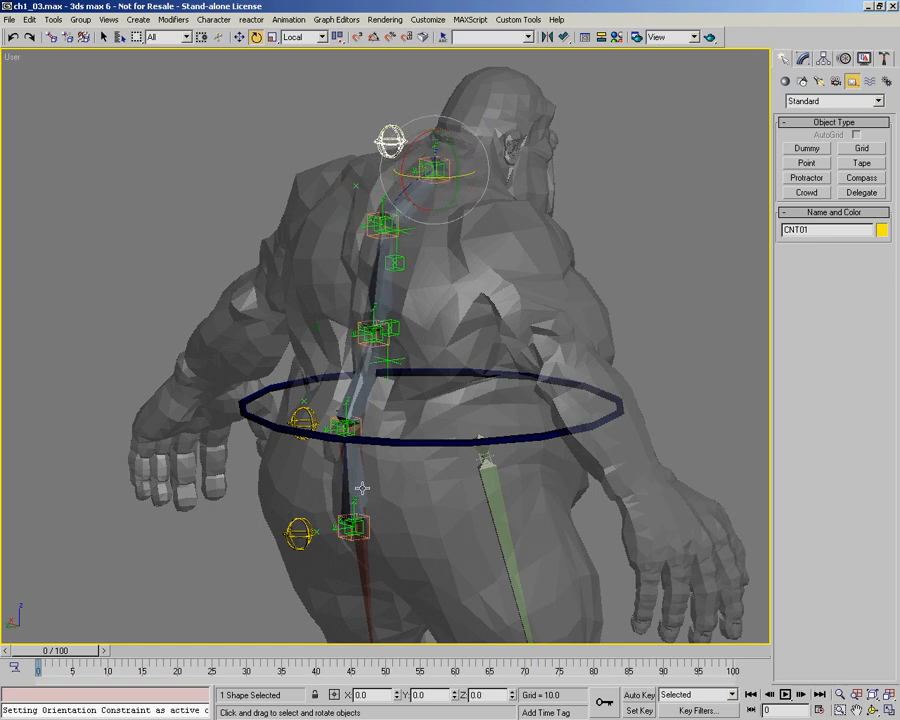
alt+middle_drag(470, 377, 407, 348)
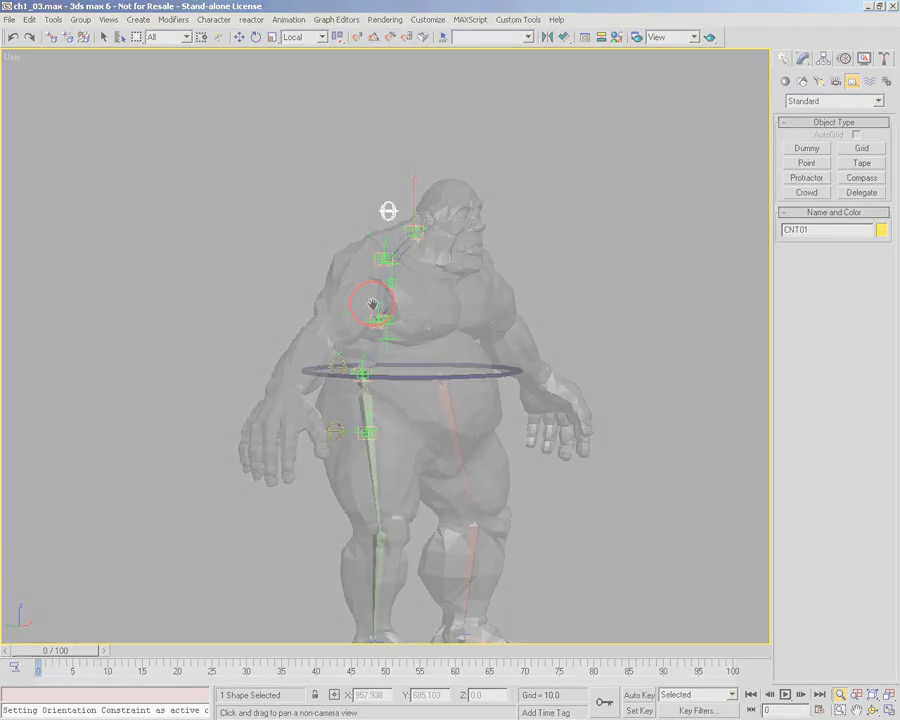